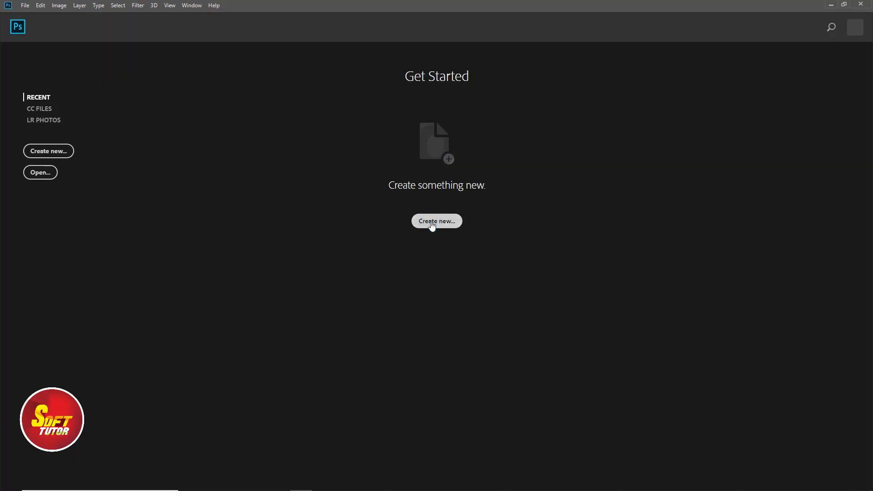
Create a new blank print document with millimetre units, 200 mm wide and 200 mm high.
click(431, 222)
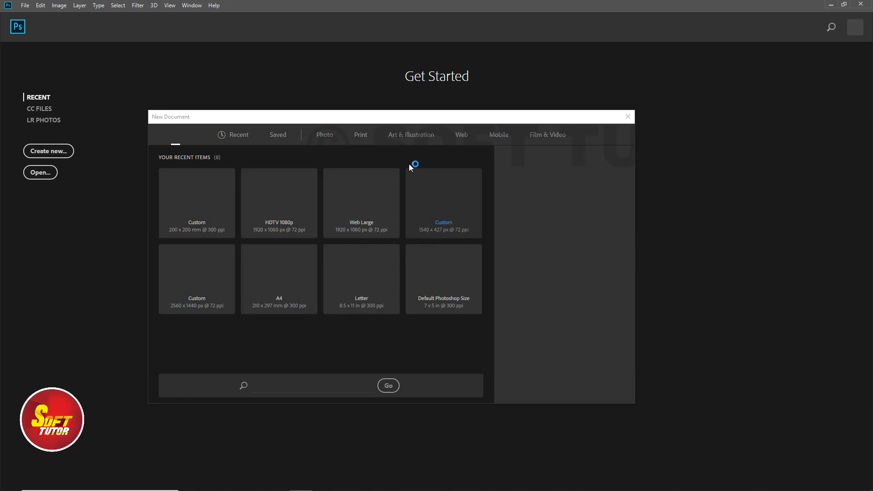
click(360, 134)
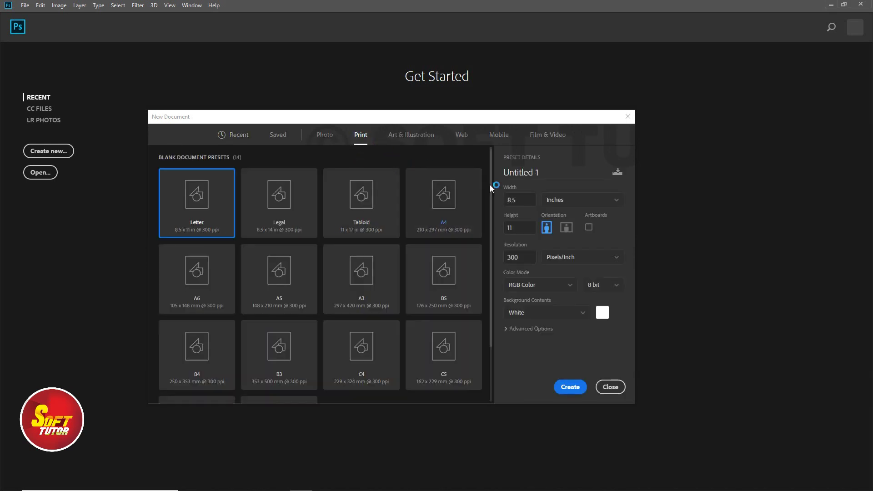
click(582, 204)
click(569, 263)
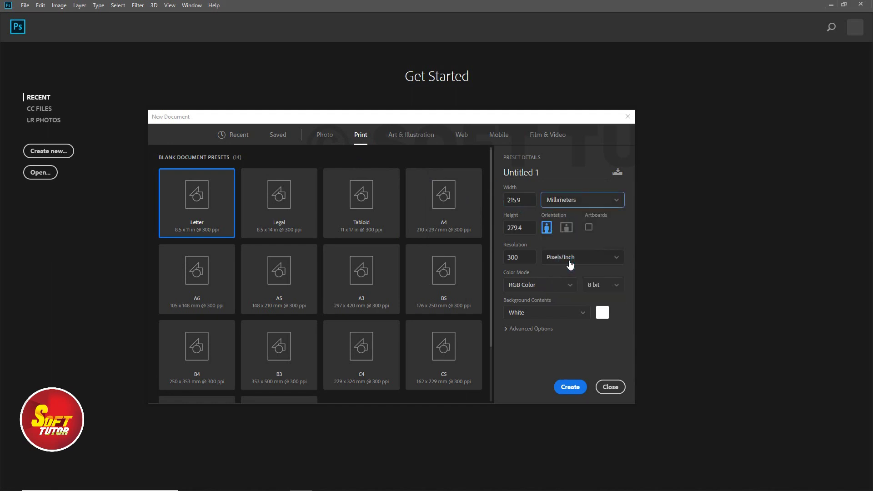
double_click(532, 199)
text(200)
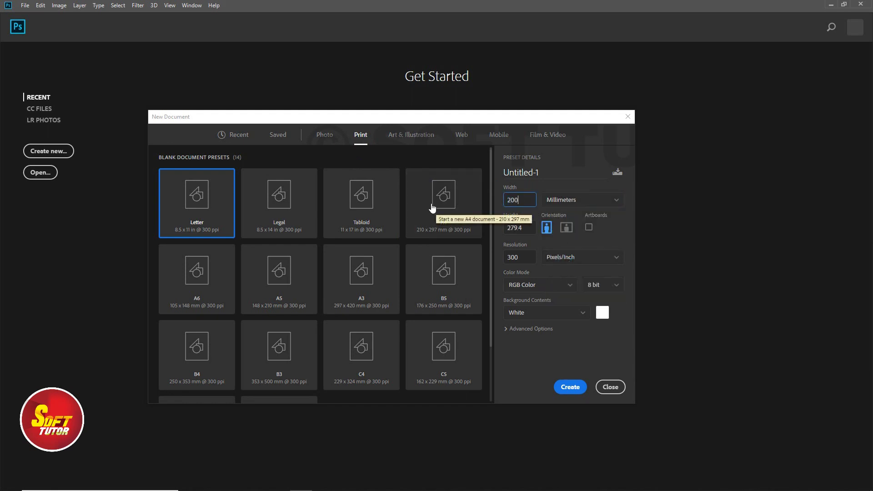
key(Tab)
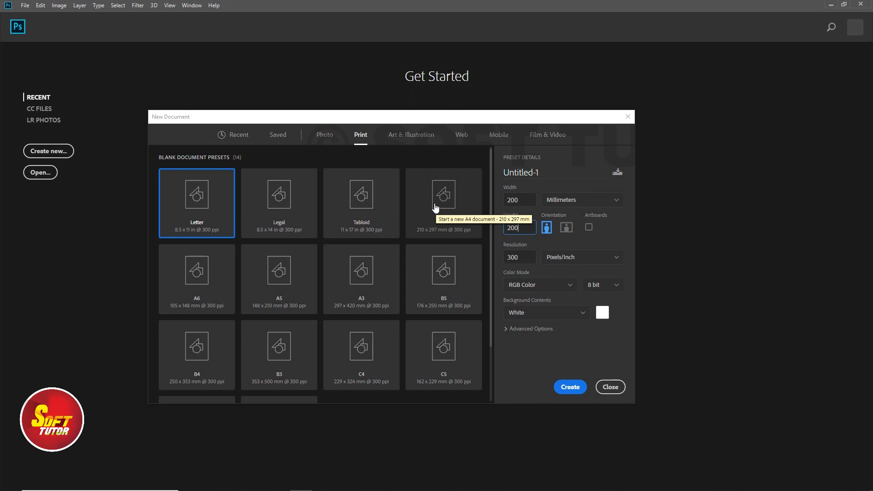
text(200)
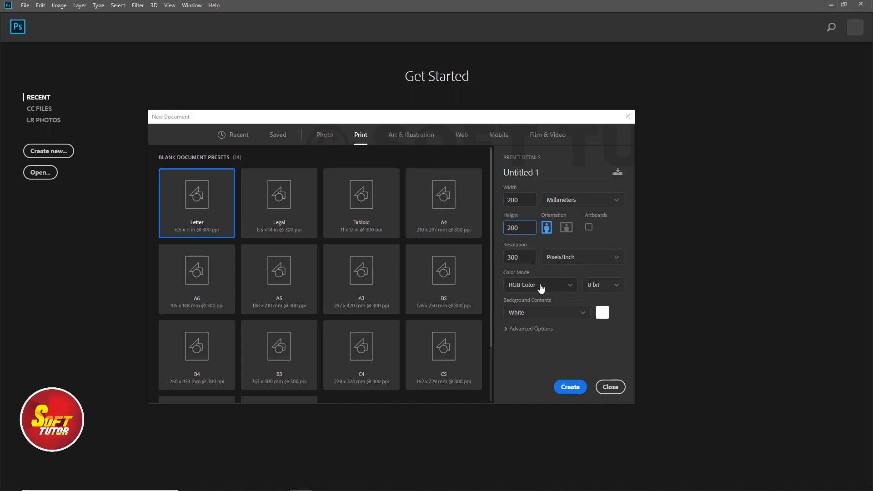
click(582, 393)
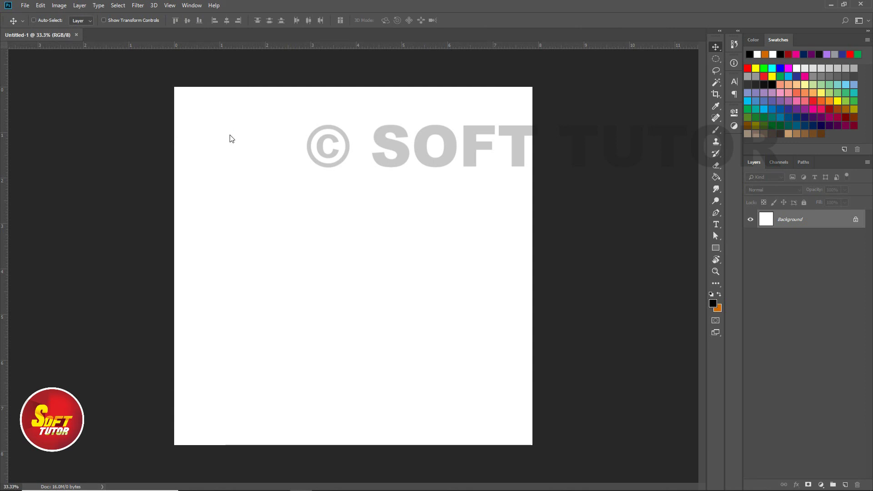
key(ctrl+o)
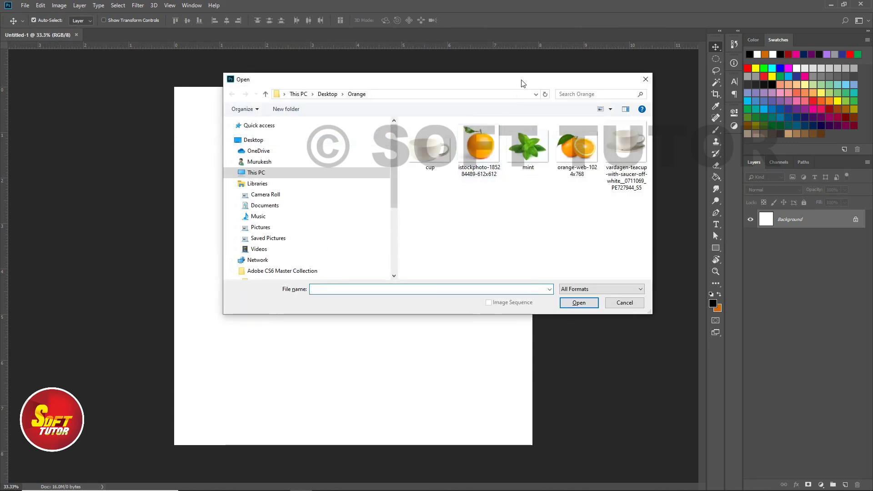
drag(388, 173, 533, 140)
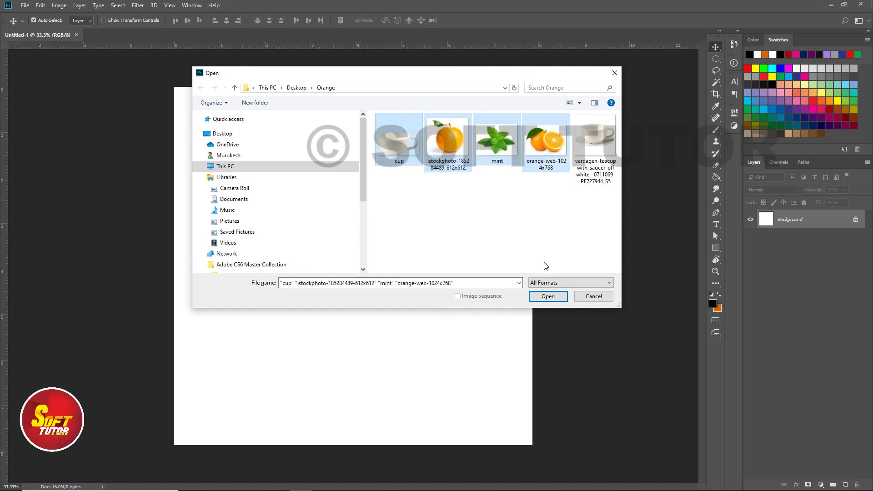
click(548, 296)
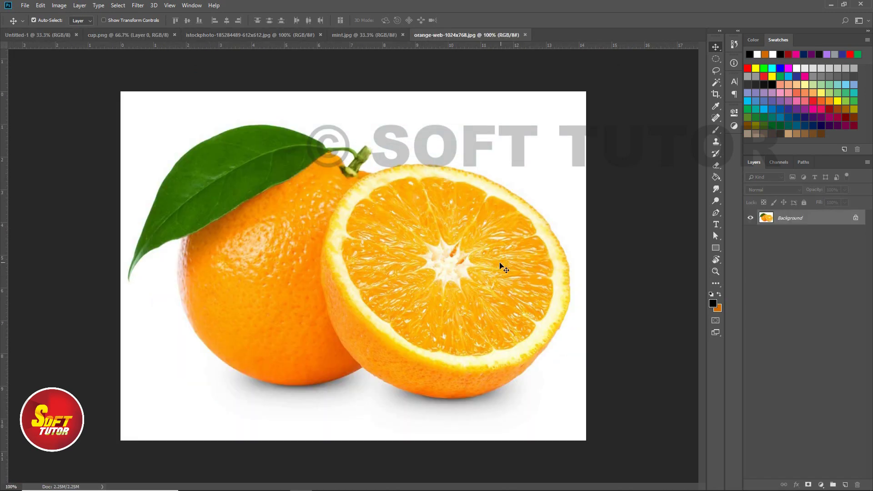
click(107, 36)
drag(294, 279, 376, 254)
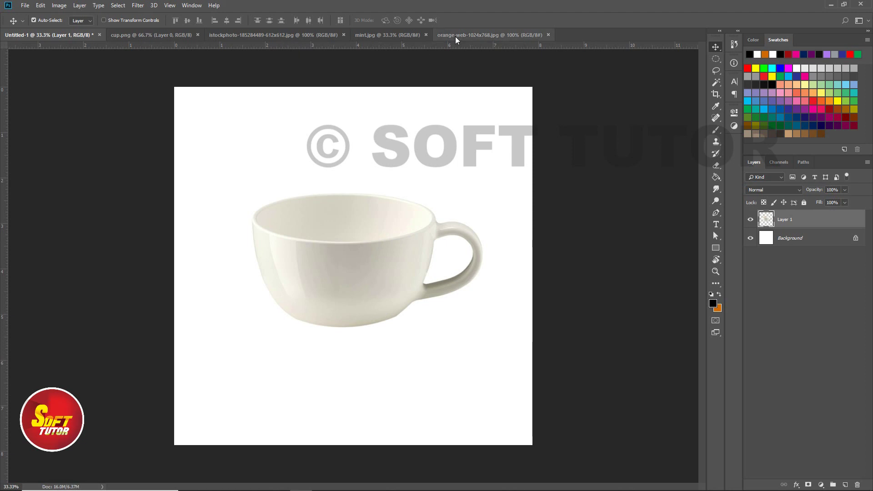
In the orange-web-1024x768 image, trace a closed Pen tool path around the rim of the cut orange half.
click(455, 35)
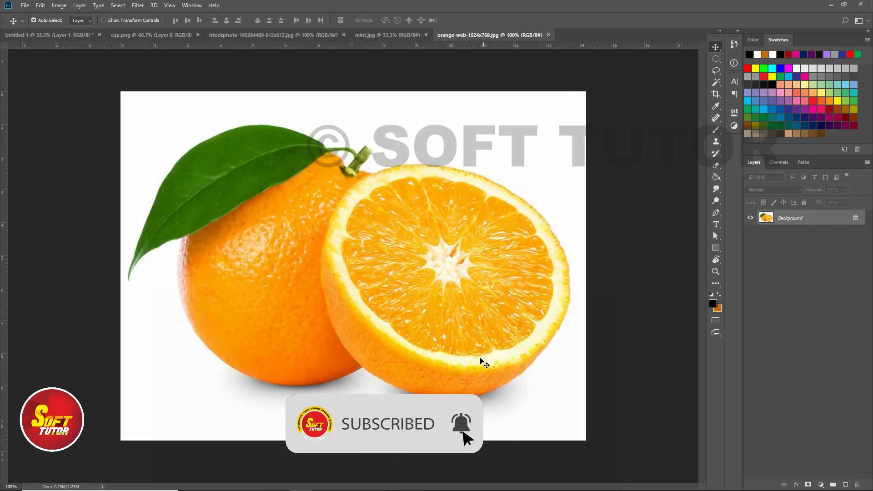
drag(312, 128, 599, 396)
drag(383, 351, 386, 325)
key(p)
click(182, 136)
click(163, 174)
click(159, 224)
click(162, 236)
click(171, 265)
click(177, 274)
click(205, 326)
click(257, 369)
click(308, 400)
click(363, 416)
click(435, 411)
click(502, 384)
click(525, 354)
click(534, 339)
drag(531, 371, 645, 376)
click(411, 366)
click(424, 319)
click(427, 265)
click(423, 210)
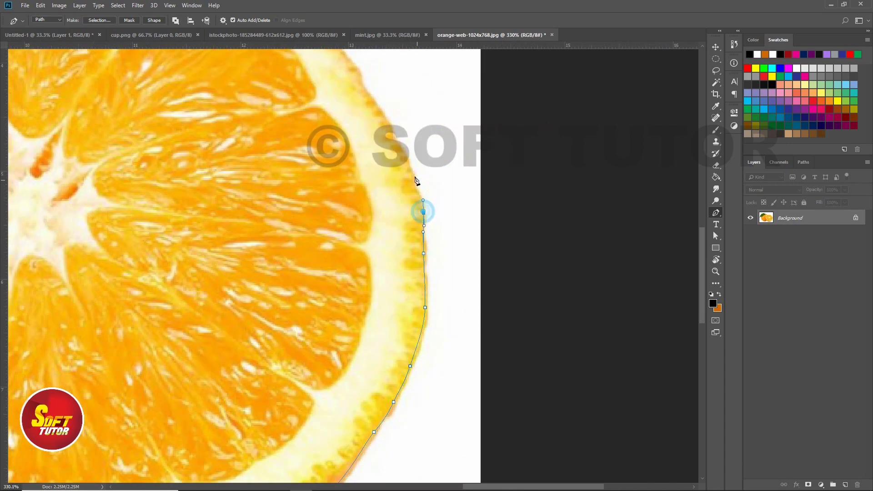
drag(421, 194, 571, 444)
click(558, 413)
click(540, 376)
drag(458, 263, 444, 252)
drag(364, 194, 351, 187)
drag(297, 162, 286, 154)
drag(211, 143, 404, 179)
drag(241, 165, 229, 166)
drag(193, 171, 174, 178)
drag(122, 196, 192, 145)
drag(150, 172, 141, 178)
drag(126, 189, 121, 196)
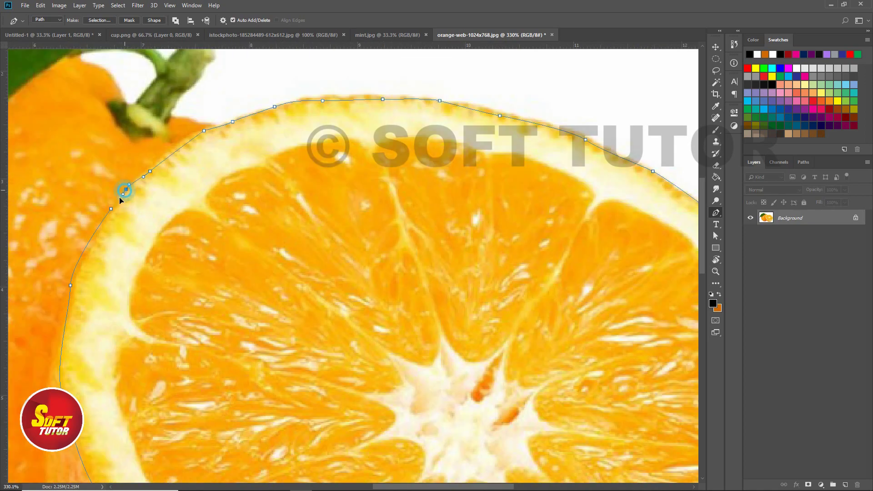
click(110, 207)
Convert the path around the cut orange face into a new selection with a 2-pixel feather radius.
key(ctrl+minus)
key(ctrl+minus)
right_click(257, 208)
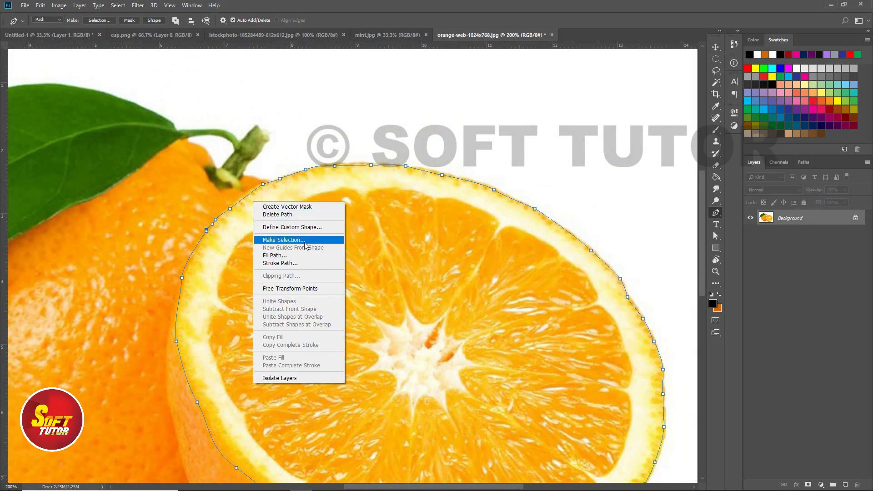
click(290, 238)
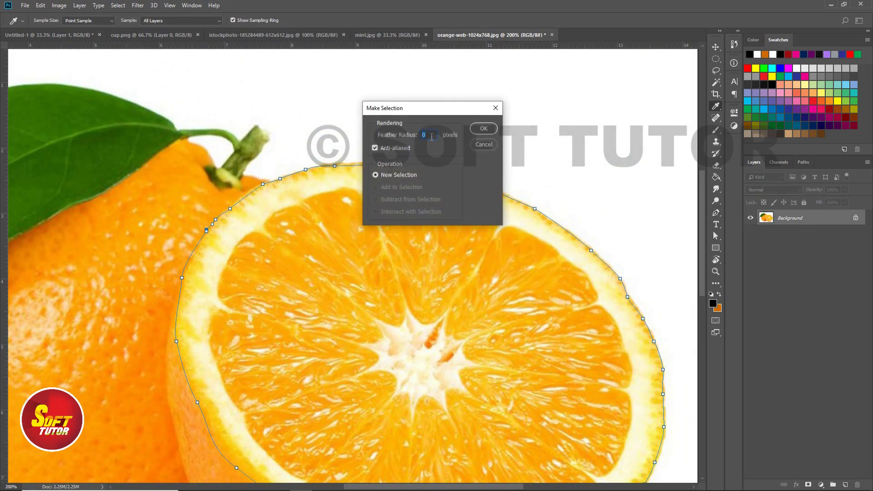
text(2)
click(484, 130)
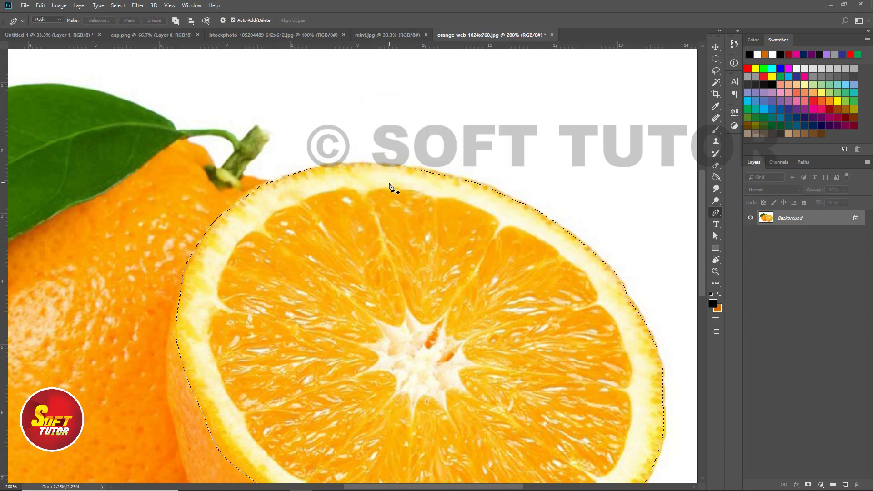
Copy the selected orange face and paste it into the Untitled-1 document with the cup.
right_click(410, 213)
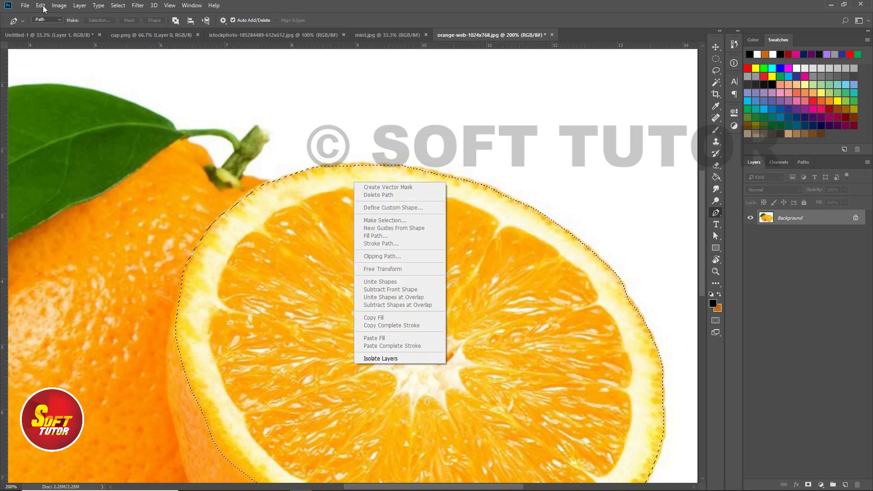
click(41, 5)
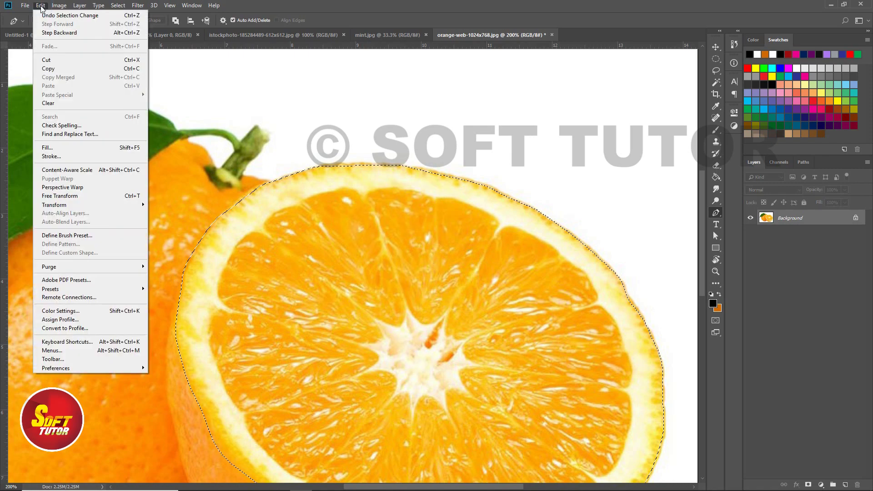
click(62, 72)
click(76, 35)
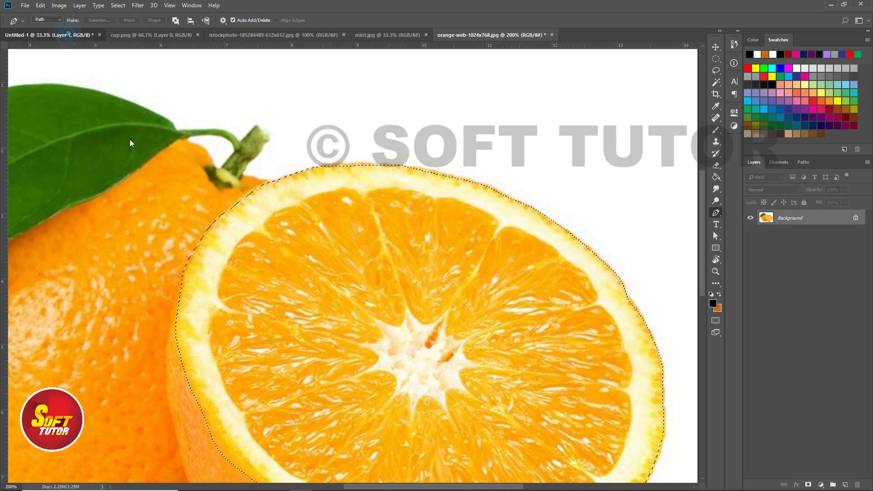
click(40, 5)
click(62, 85)
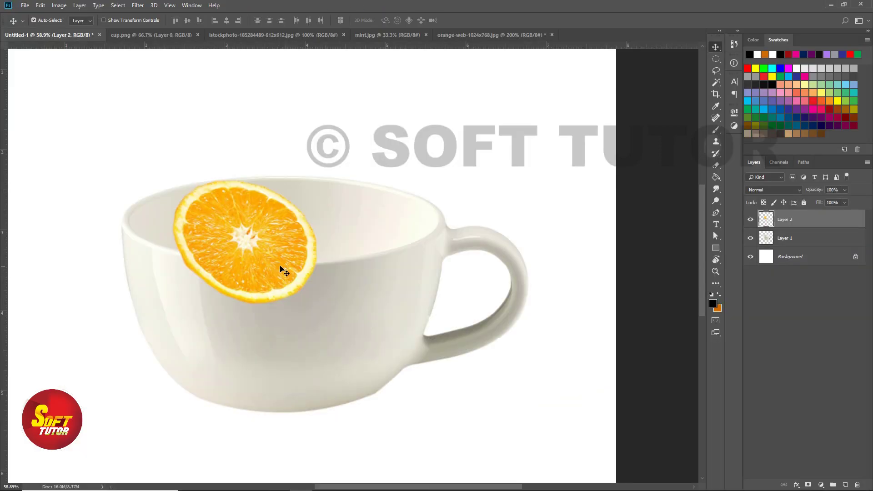
Free-transform the orange slice to about 229% width and 74% height so it spans the cup's opening.
key(ctrl+t)
drag(317, 304, 454, 374)
drag(350, 318, 299, 309)
drag(244, 388, 253, 258)
drag(378, 213, 444, 216)
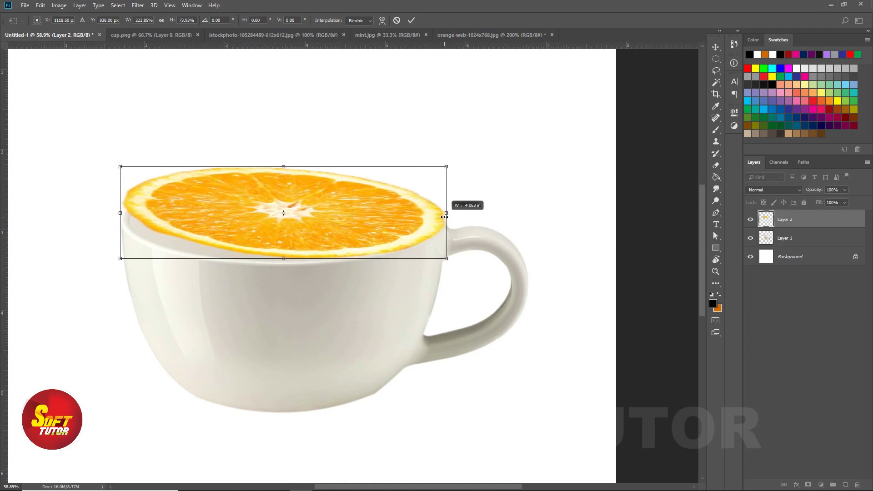
drag(121, 213, 112, 213)
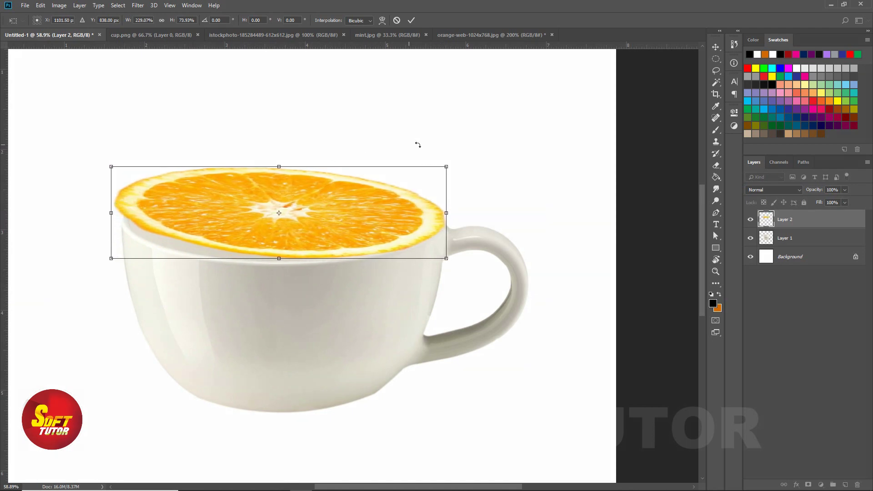
Rotate the orange slice about -3°, fine-tune its position and width to fit the cup's rim, and apply the transform.
scroll(241, 160, up, 2)
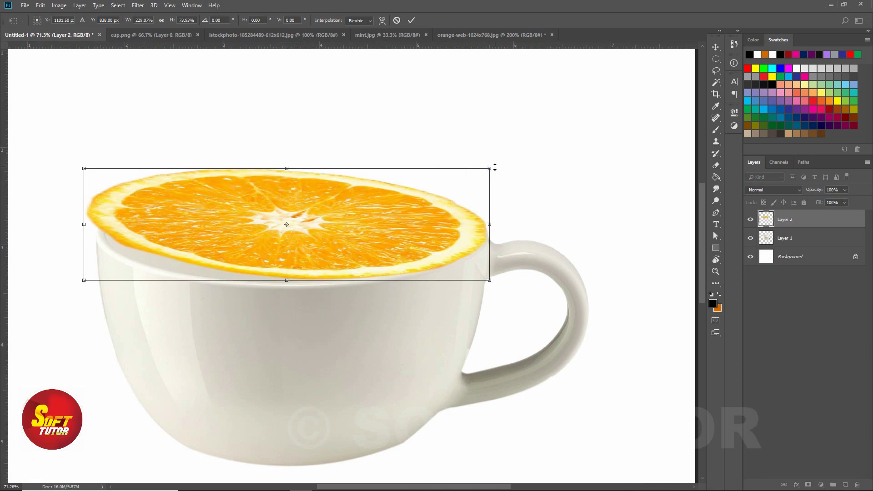
drag(493, 167, 488, 157)
drag(382, 203, 386, 212)
drag(492, 222, 487, 223)
drag(350, 218, 355, 220)
drag(79, 181, 199, 312)
drag(193, 265, 198, 265)
drag(636, 186, 382, 191)
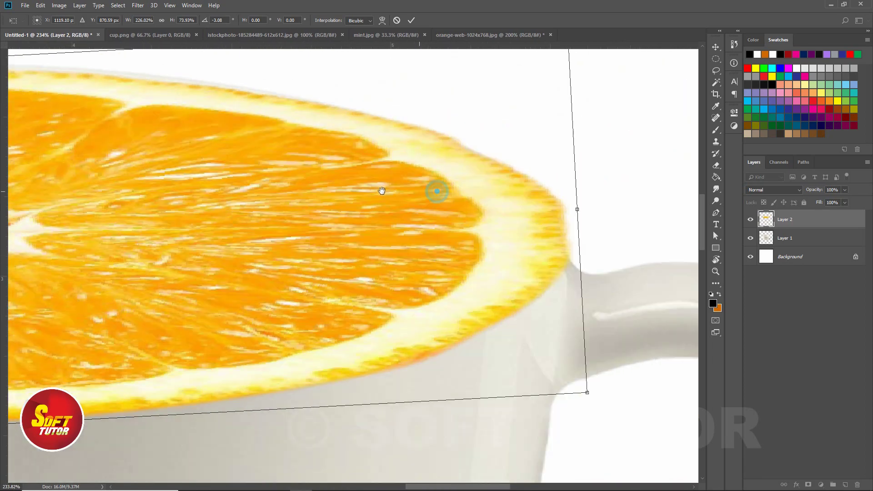
drag(578, 209, 574, 209)
key(ctrl+minus)
key(ctrl+minus)
key(ctrl+minus)
key(Return)
Duplicate the cup layer, Layer 1, keeping the default copy name.
drag(278, 343, 300, 298)
click(796, 238)
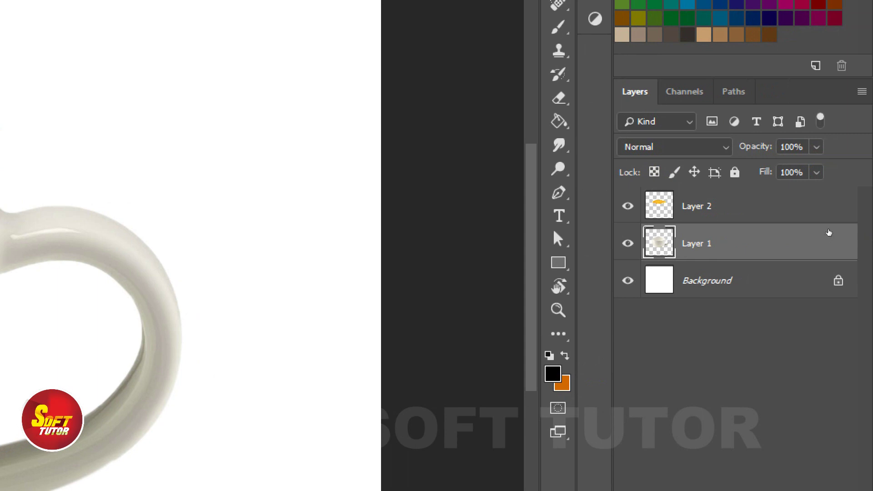
right_click(800, 241)
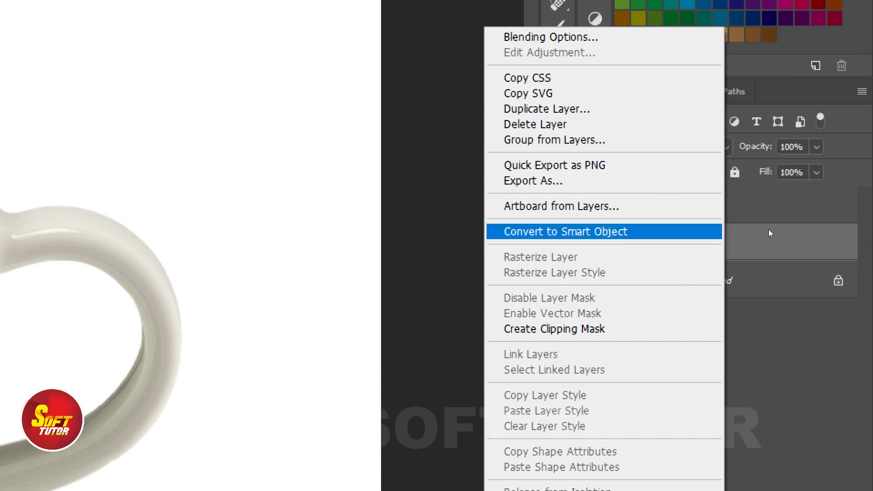
click(546, 108)
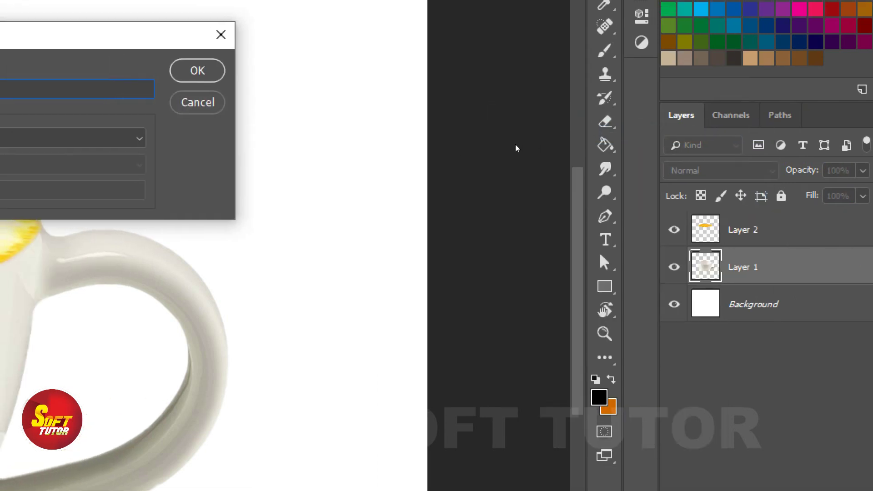
click(468, 119)
key(Return)
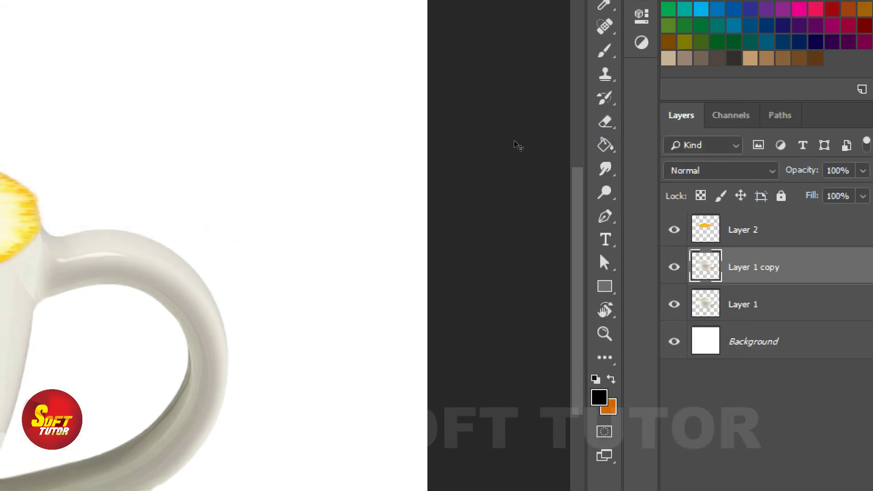
Load the outline of Layer 1 copy as a selection, fill it with a light red-orange swatch colour and deselect.
ctrl+click(765, 239)
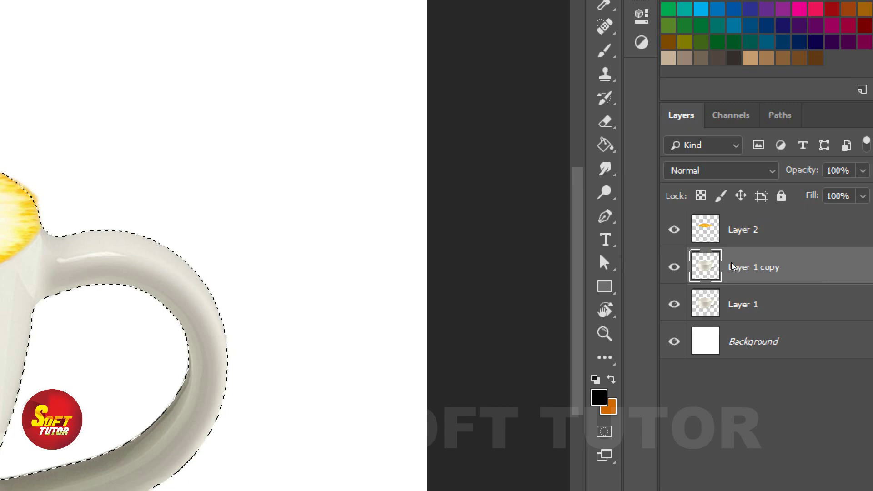
key(ctrl+minus)
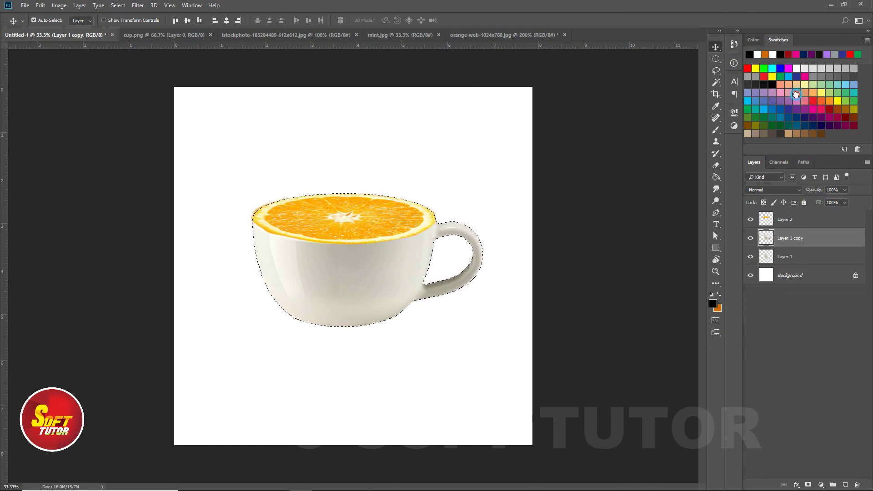
click(796, 93)
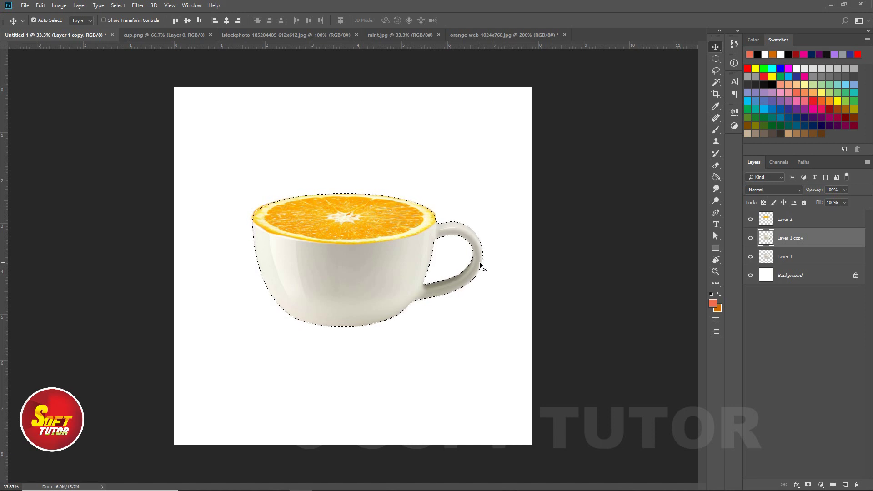
key(alt+BackSpace)
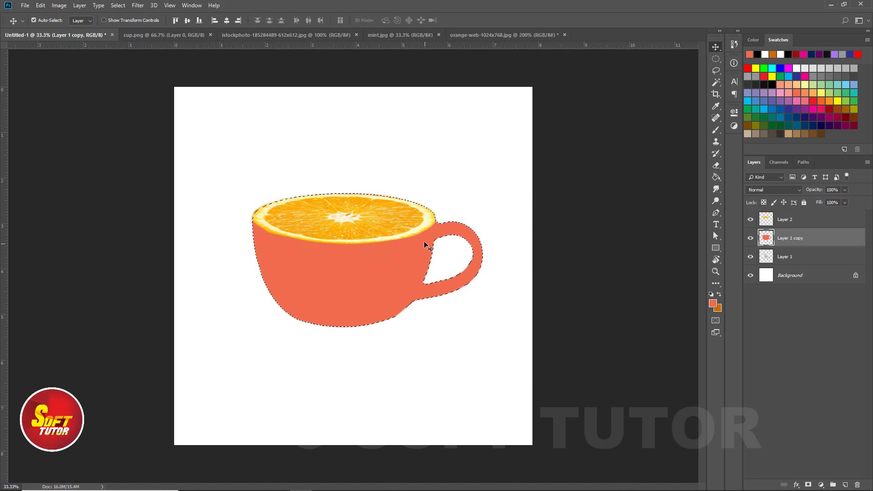
click(117, 6)
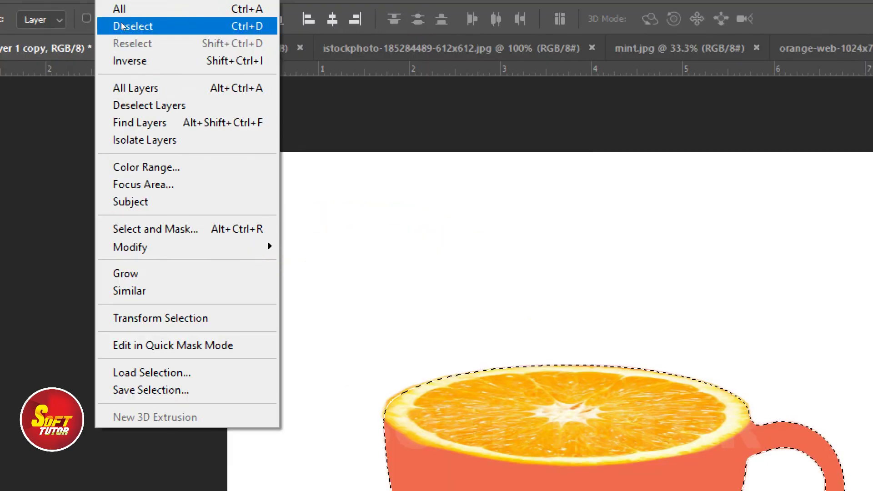
click(131, 25)
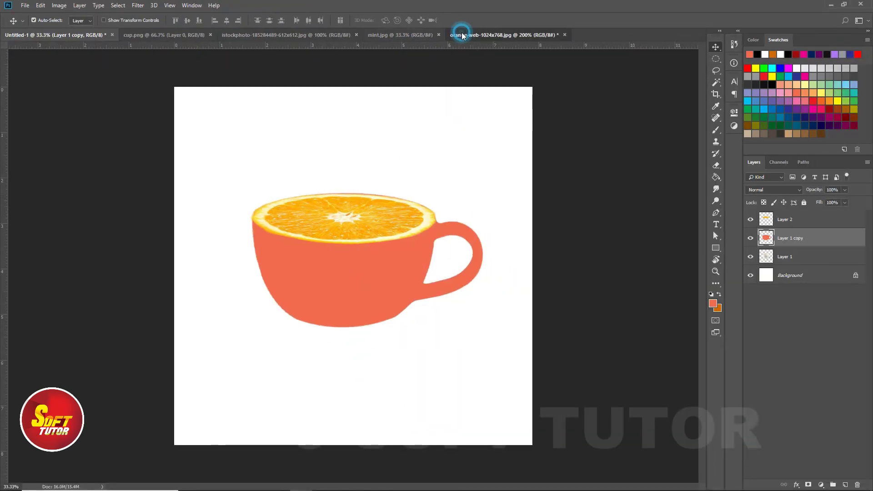
Close the orange-web-1024x768.jpg document without saving its changes.
click(539, 35)
click(564, 35)
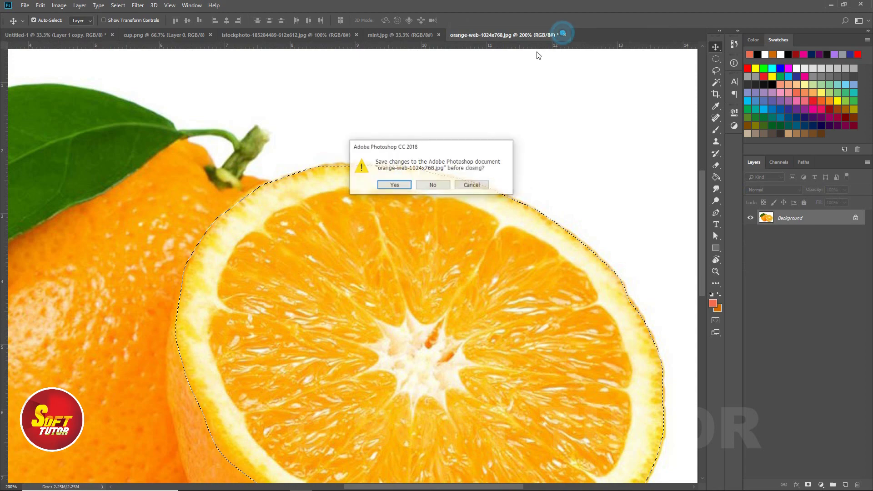
click(433, 185)
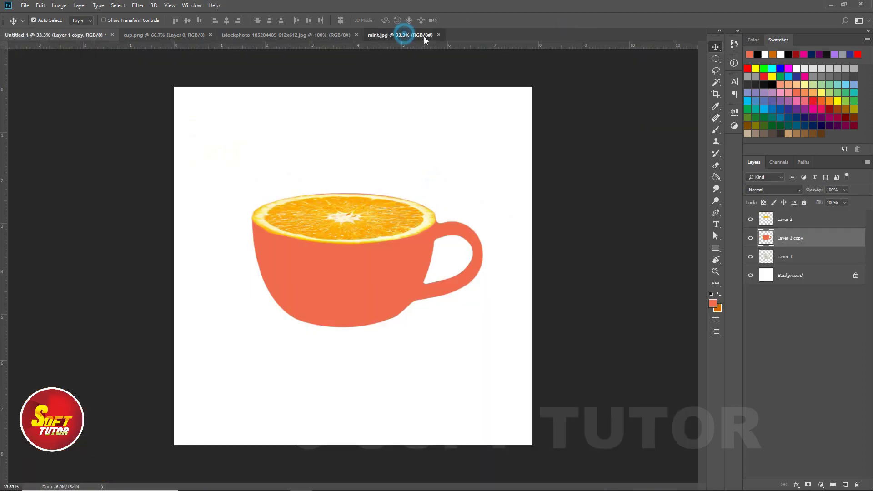
click(425, 35)
click(310, 38)
drag(371, 288, 337, 239)
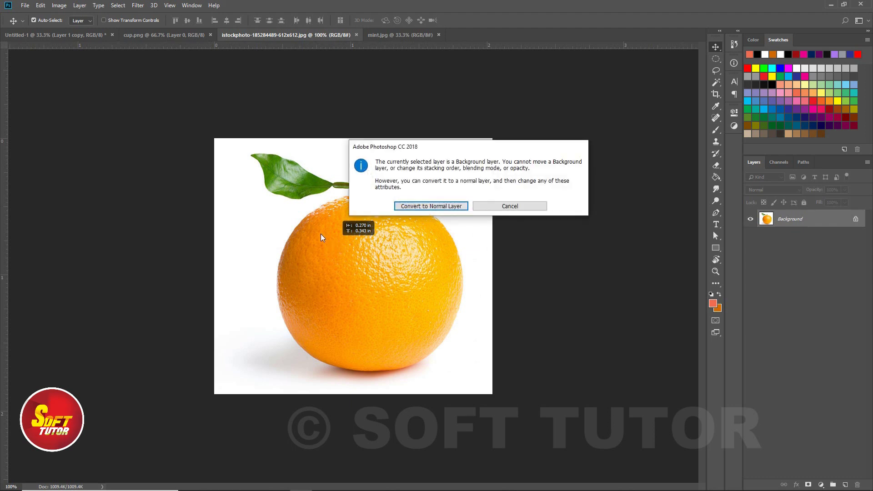
click(509, 204)
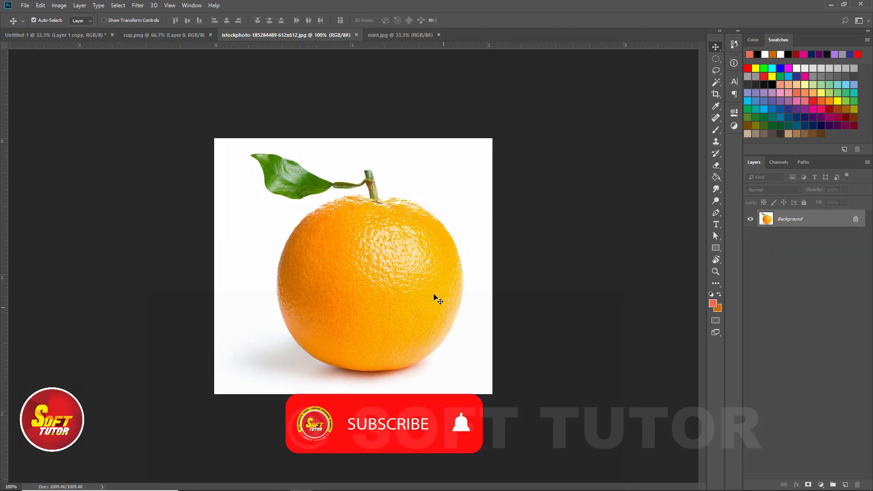
key(w)
click(405, 172)
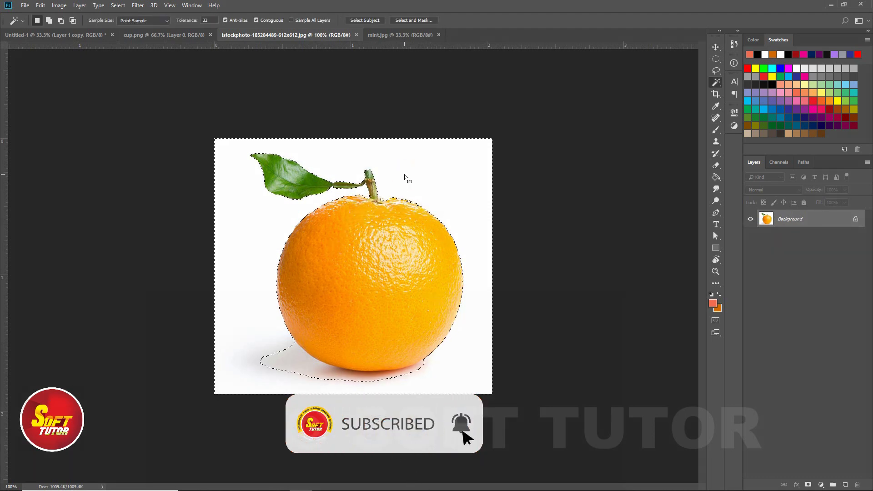
shift+click(308, 366)
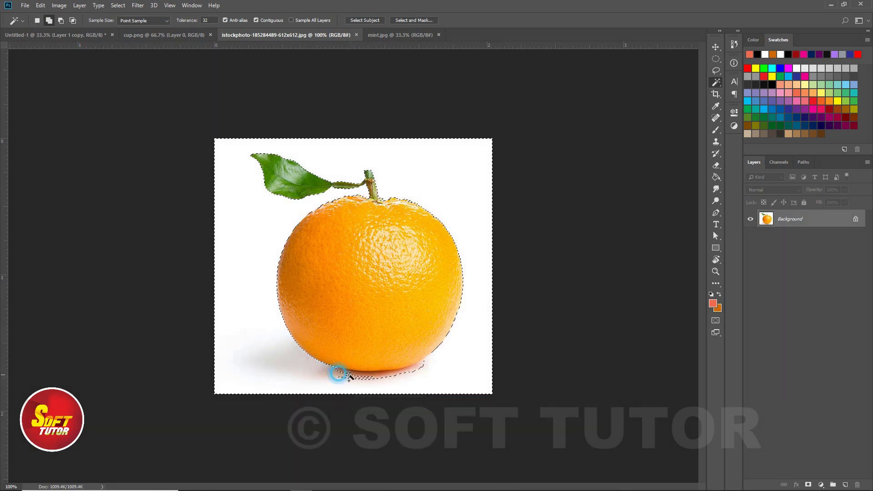
shift+click(373, 376)
shift+click(399, 370)
shift+click(419, 363)
shift+click(337, 372)
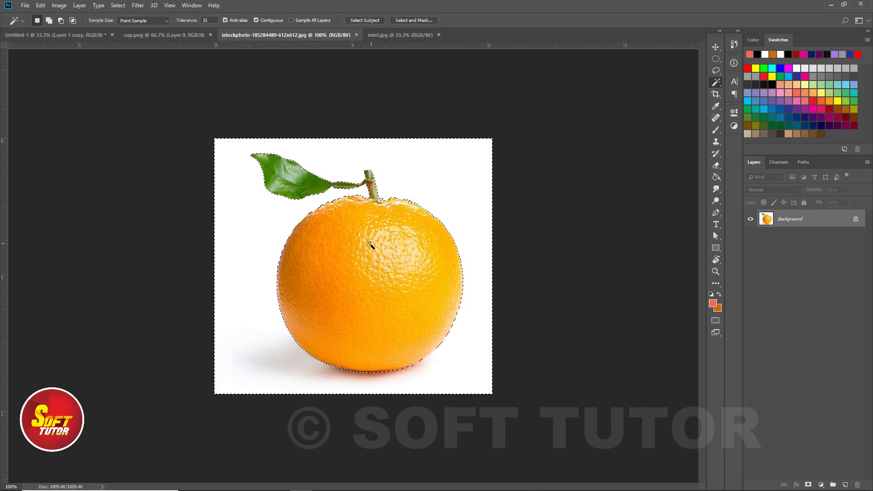
Feather the background selection by 1.5 pixels and invert it so the orange with its leaf is selected.
click(119, 6)
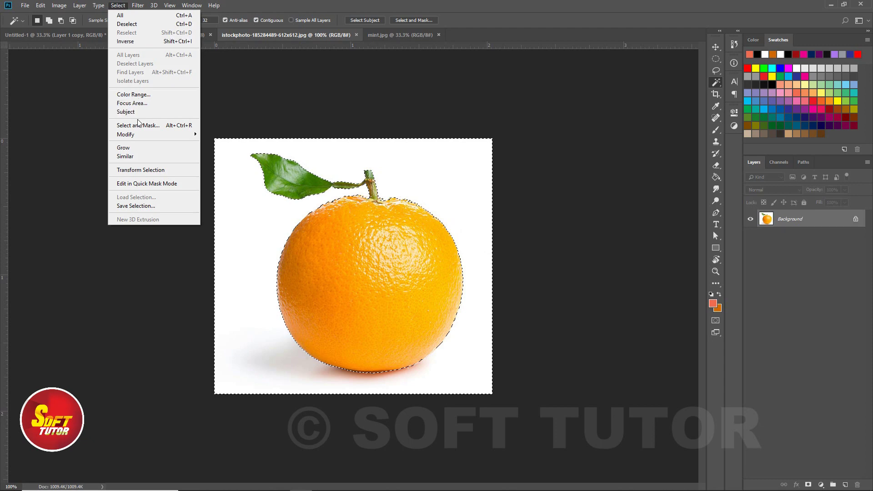
mouse_move(137, 134)
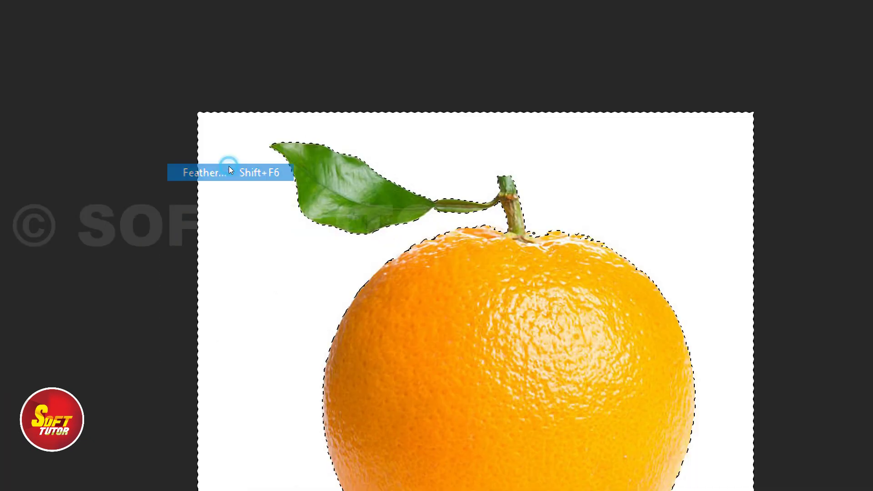
click(230, 168)
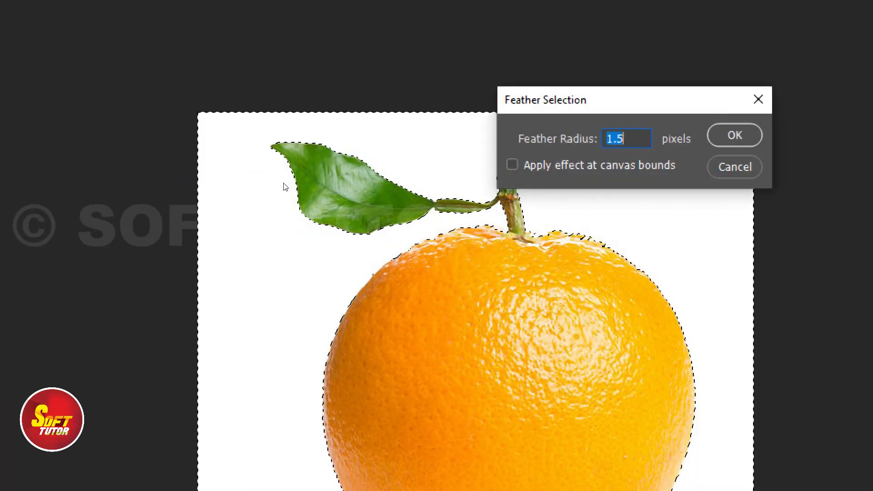
key(Return)
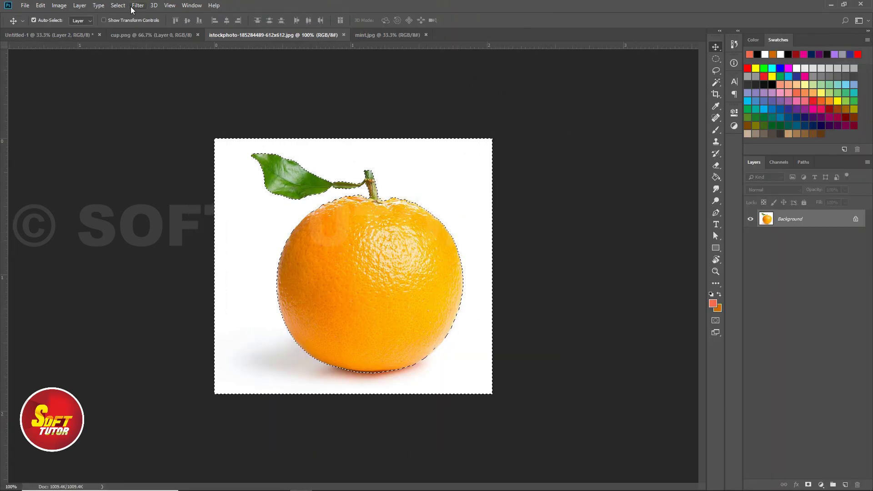
click(118, 5)
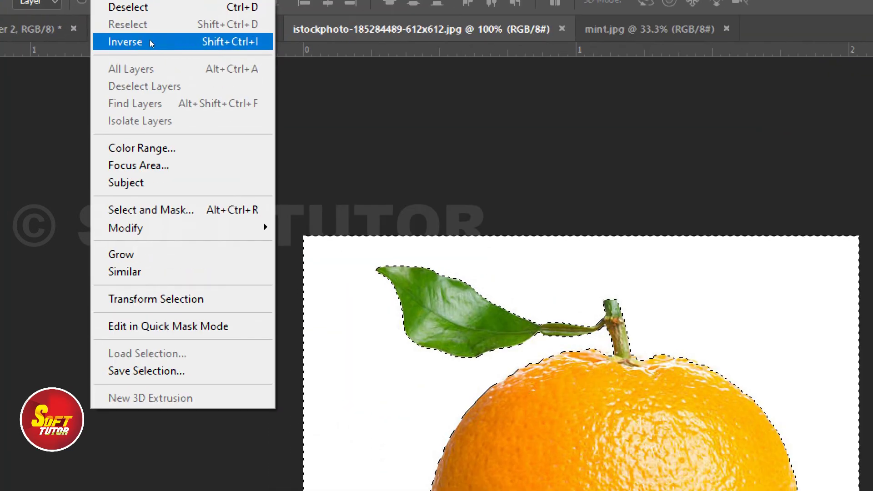
click(151, 44)
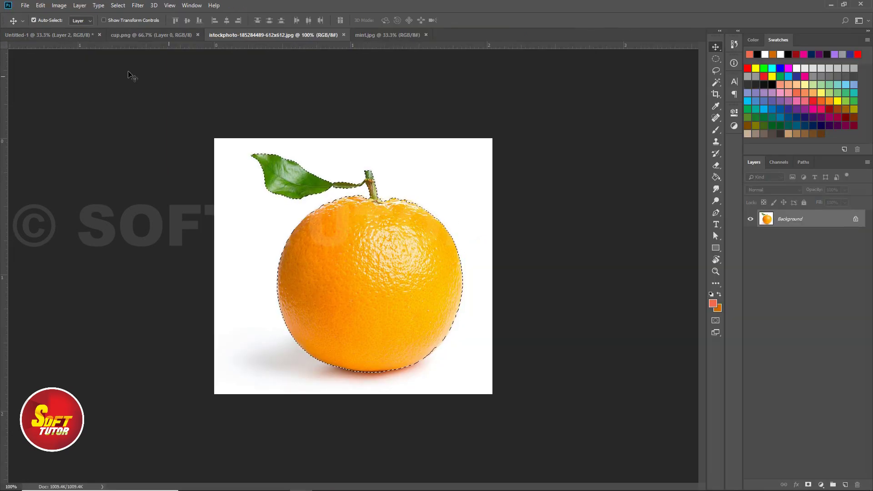
Copy the selected orange into the Untitled-1 document and position it over the cup.
click(62, 34)
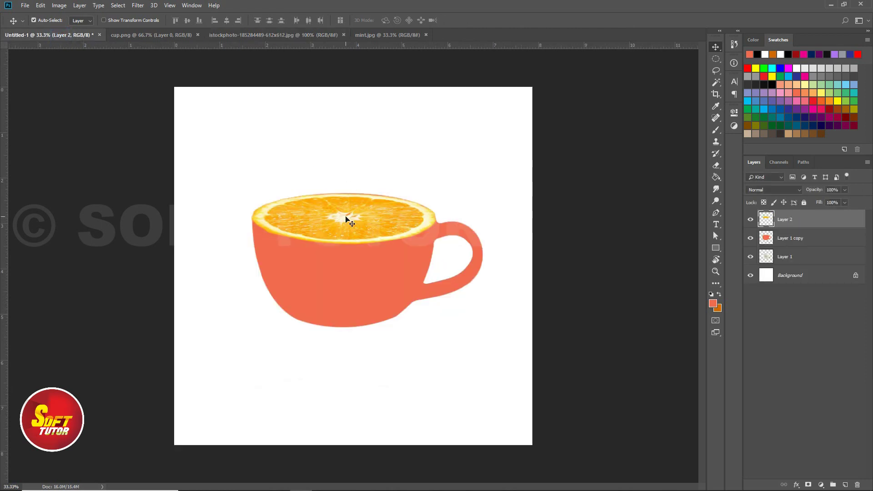
key(ctrl+v)
drag(376, 271, 358, 276)
Free-transform the pasted orange into a wide oval covering the whole cup and handle, and apply the transform.
key(ctrl+t)
drag(379, 312, 490, 379)
drag(386, 335, 377, 301)
mouse_move(482, 347)
mouse_down()
mouse_move(495, 359)
mouse_move(489, 352)
mouse_up()
key(Return)
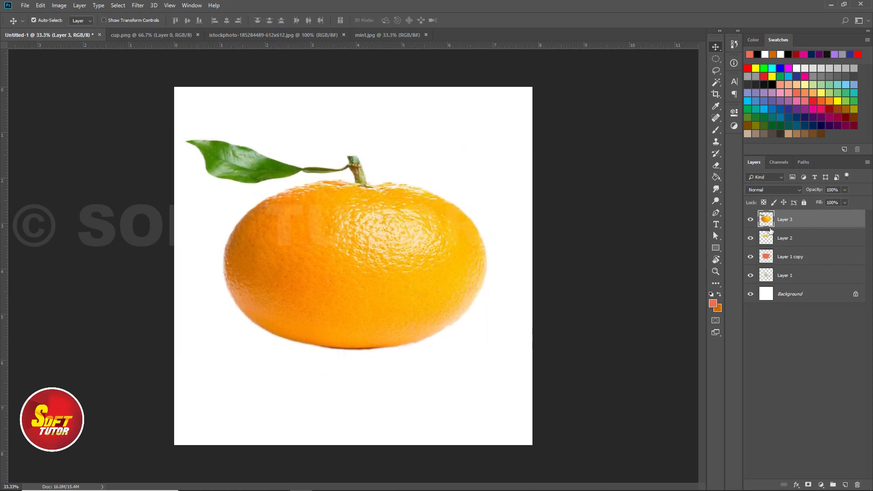
Move Layer 3 below Layer 2 and clip it to Layer 1 copy.
drag(791, 222, 799, 244)
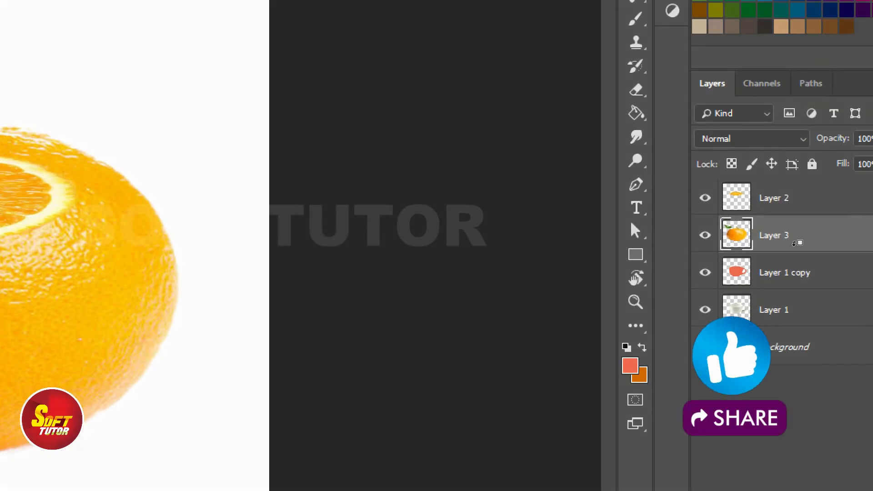
alt+click(796, 246)
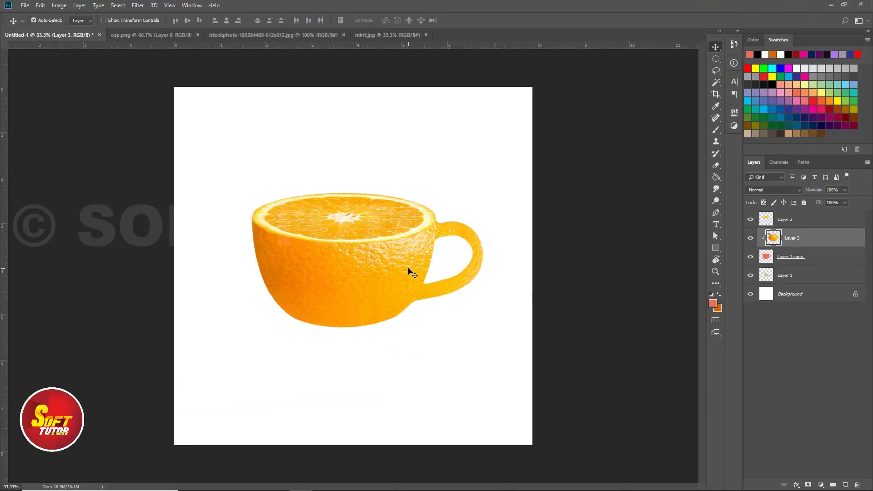
Free-transform the clipped orange in Layer 3, scaling and repositioning it to fit the cup's body.
key(ctrl+t)
drag(485, 351, 426, 334)
drag(385, 286, 359, 279)
drag(402, 327, 428, 353)
drag(402, 312, 416, 284)
Warp the Layer 3 orange outward along the cup's left side, base and lower right until its peel fills the body.
right_click(333, 290)
click(348, 344)
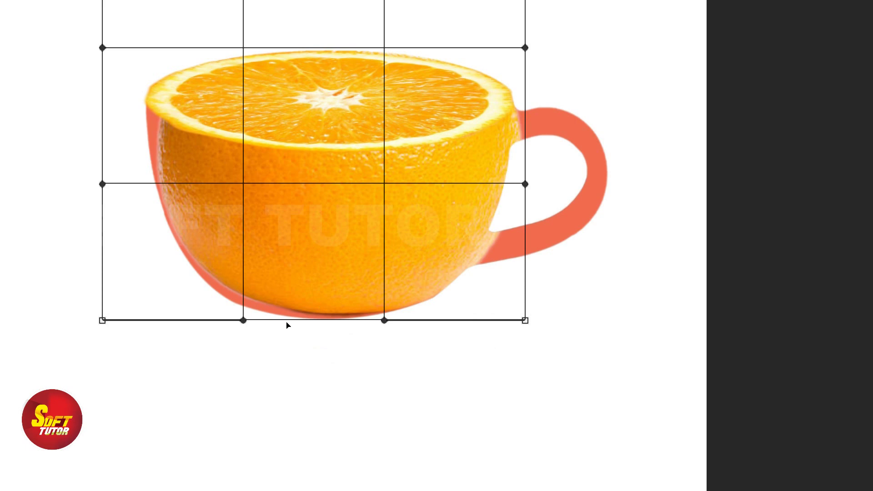
drag(298, 328, 295, 355)
drag(235, 253, 207, 227)
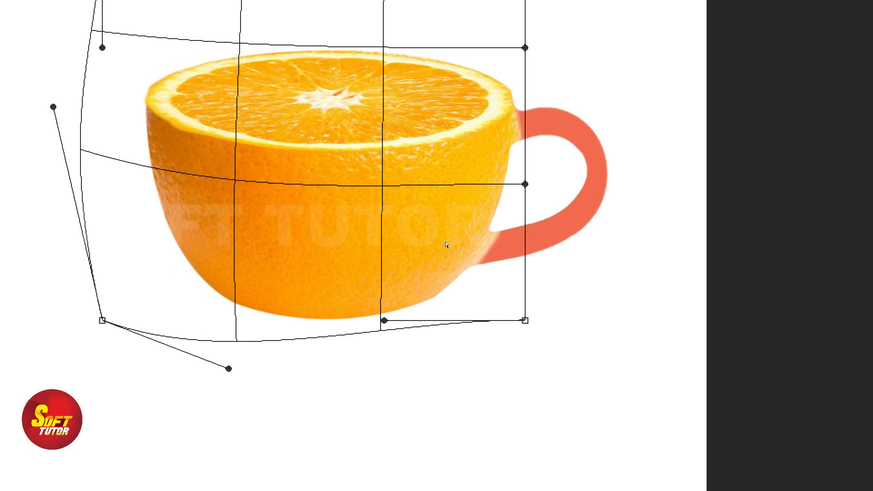
drag(438, 259, 435, 258)
drag(438, 187, 447, 184)
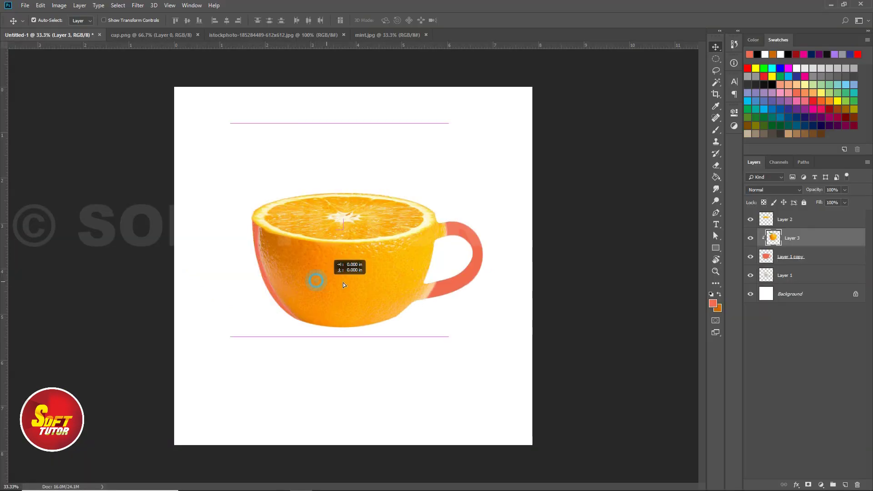
Duplicate the Layer 3 orange and place the copy over the cup's handle.
drag(327, 231, 517, 242)
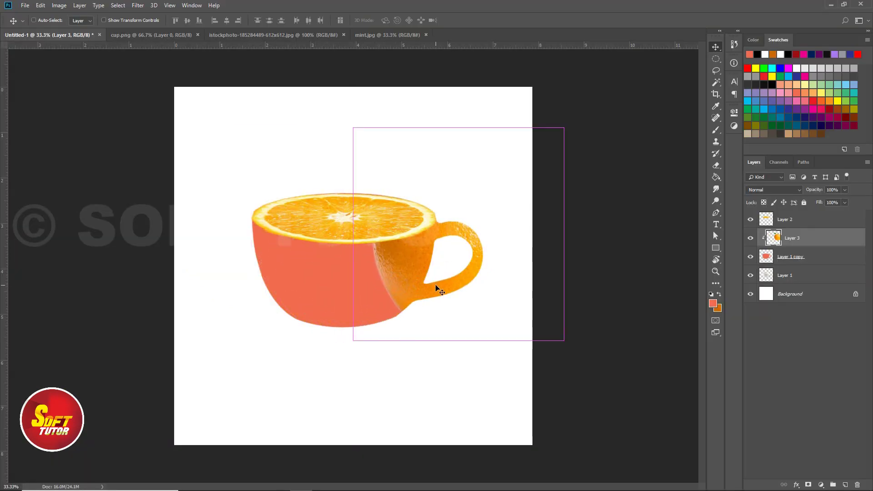
key(ctrl+z)
drag(350, 273, 535, 278)
Warp Layer 3 copy so its peel covers the whole handle, including the lower joint with the cup, and apply it.
key(ctrl+space)
drag(306, 150, 556, 337)
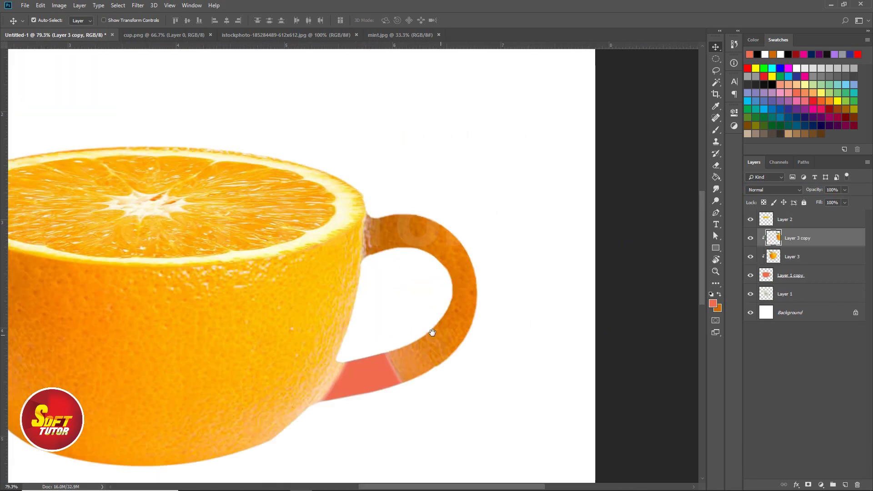
drag(432, 332, 418, 302)
key(ctrl+t)
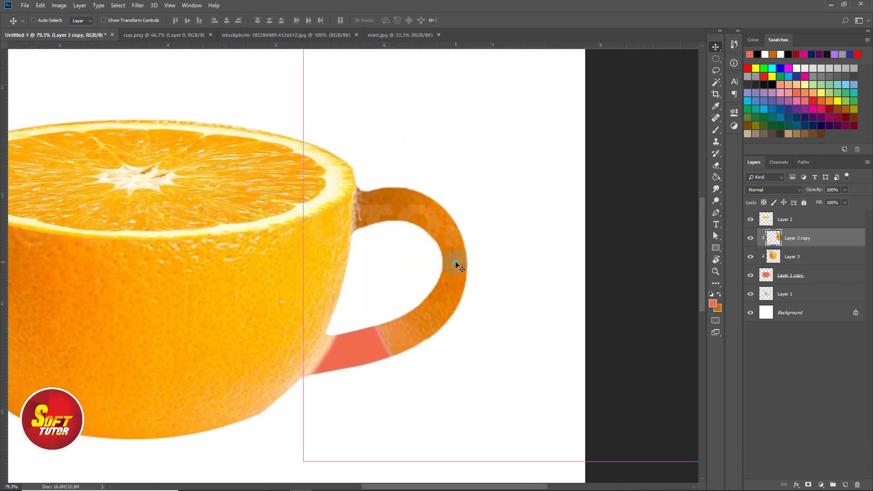
right_click(455, 248)
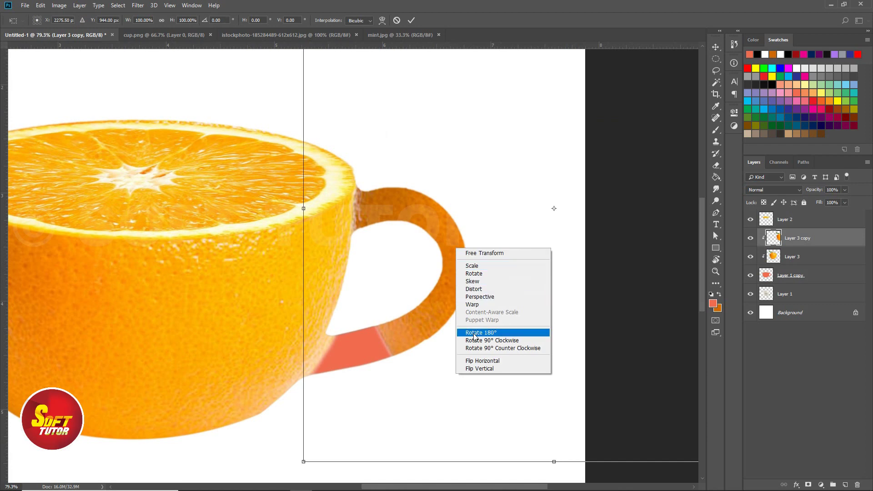
click(472, 304)
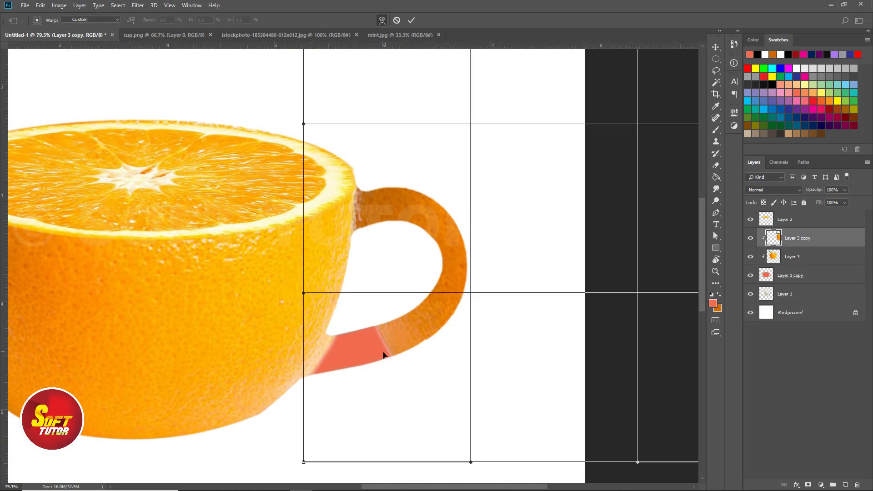
drag(391, 351, 288, 384)
mouse_move(462, 368)
mouse_down()
mouse_move(453, 370)
mouse_move(460, 364)
mouse_up()
key(Return)
key(ctrl+minus)
Add a layer mask to Layer 3 copy and paint it black with a soft brush along the seam on the cup's body.
click(808, 483)
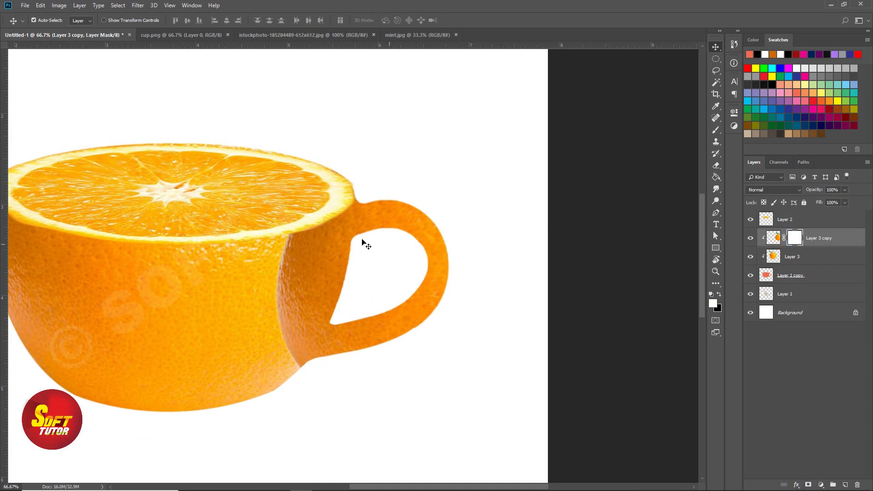
key(b)
right_click(319, 232)
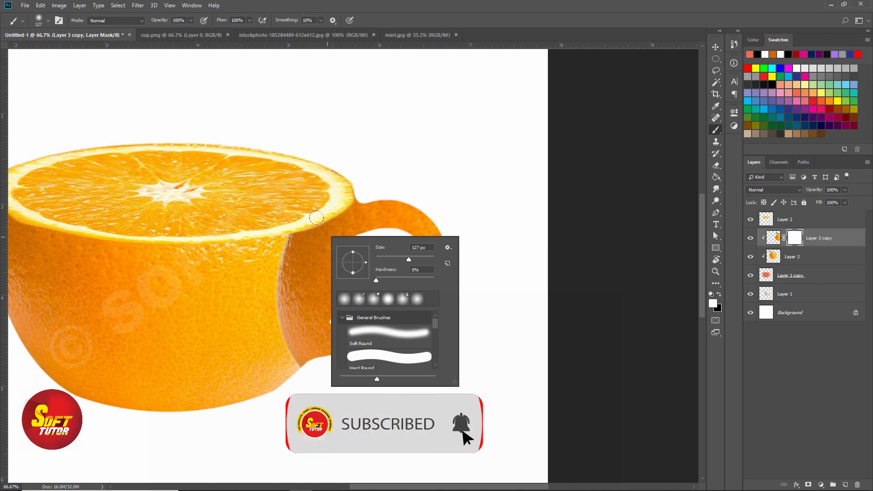
click(715, 129)
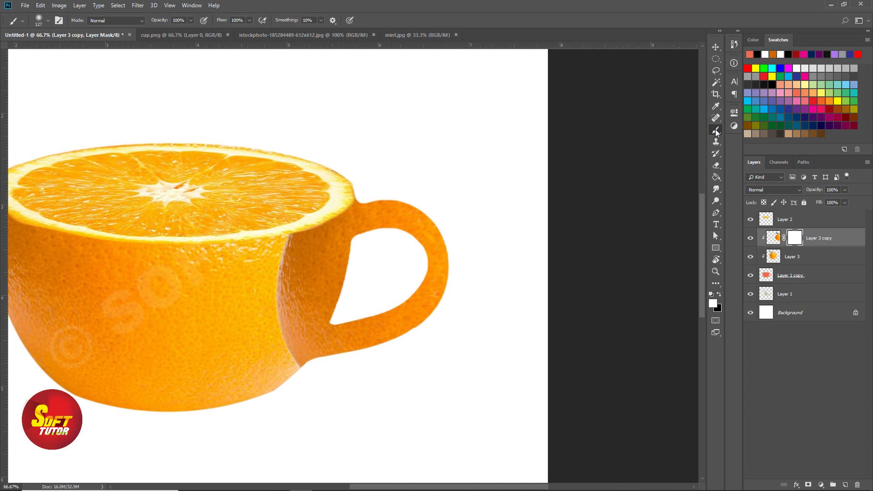
click(718, 294)
drag(292, 211, 302, 361)
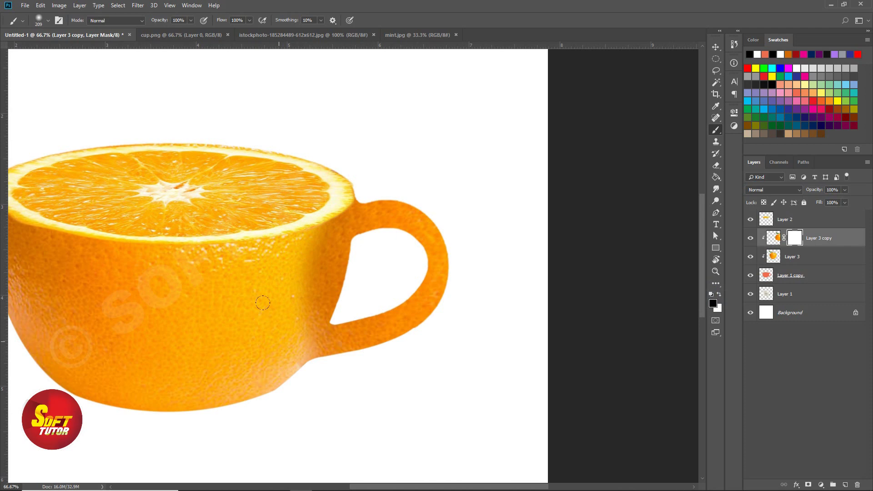
drag(262, 303, 282, 210)
Enlarge the soft brush to 281 px and continue painting the Layer 3 copy mask beside the handle's joint.
right_click(290, 265)
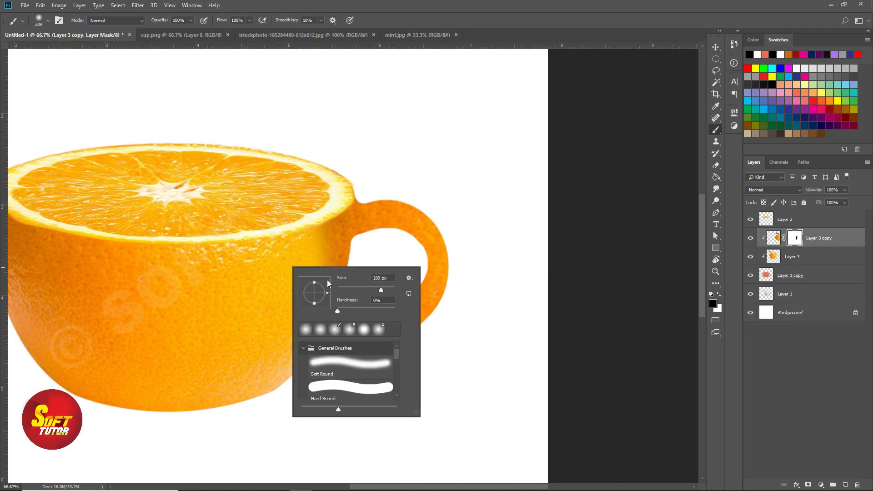
key(Escape)
alt+click(311, 263)
alt+right_click(311, 263)
drag(311, 264, 321, 263)
drag(306, 210, 307, 249)
drag(286, 277, 282, 245)
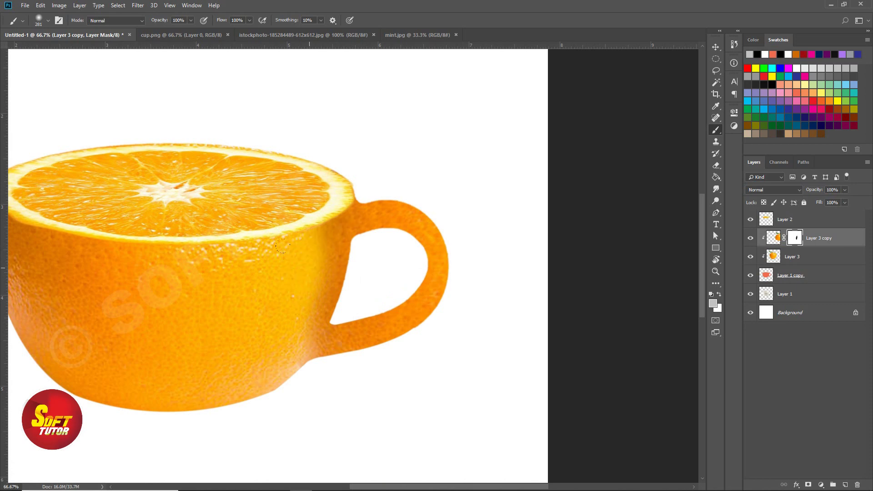
Restore black as the foreground colour and mask out the remaining dark peel on the cup's body beside the handle.
click(712, 301)
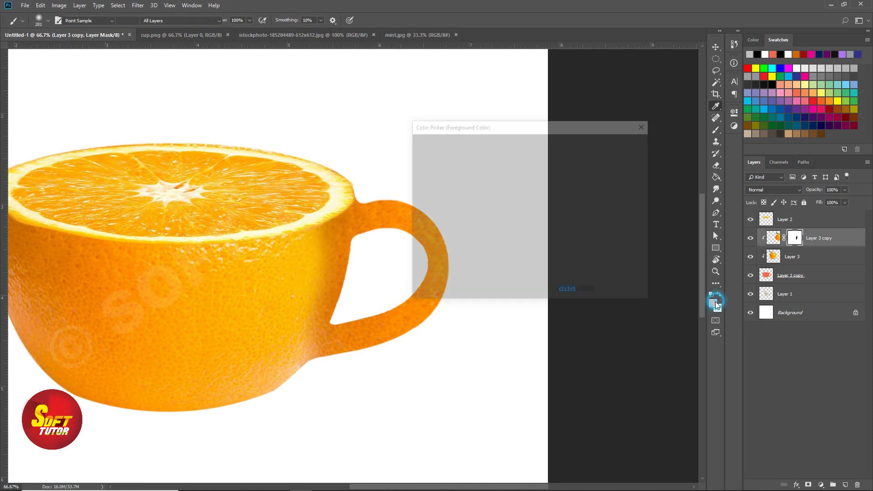
click(621, 142)
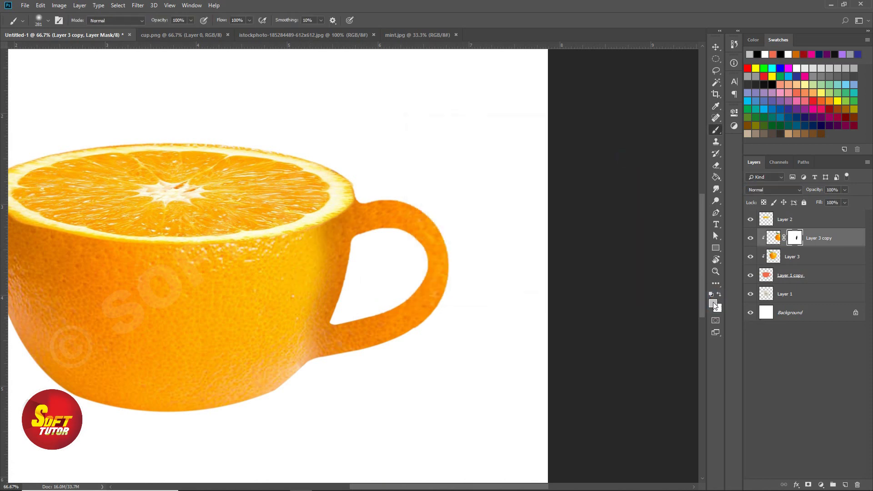
click(719, 294)
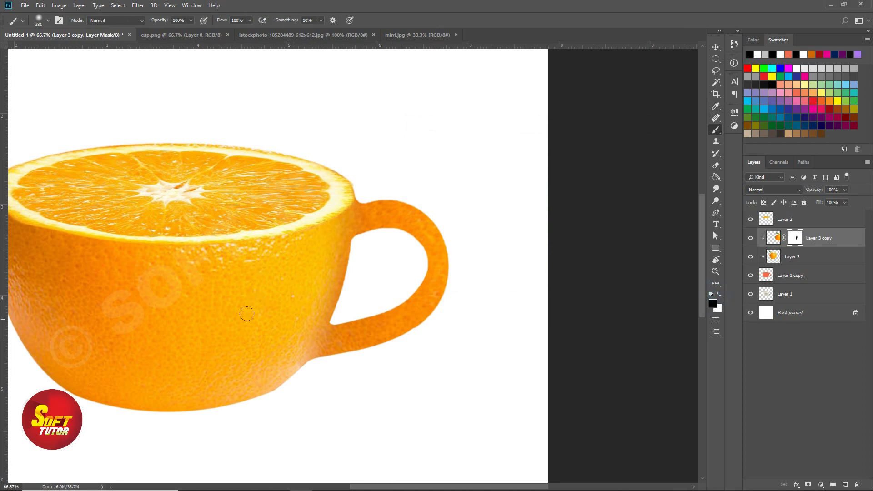
Try masking the peel on the handle's outer curve with black, and undo the stroke.
drag(433, 233, 434, 274)
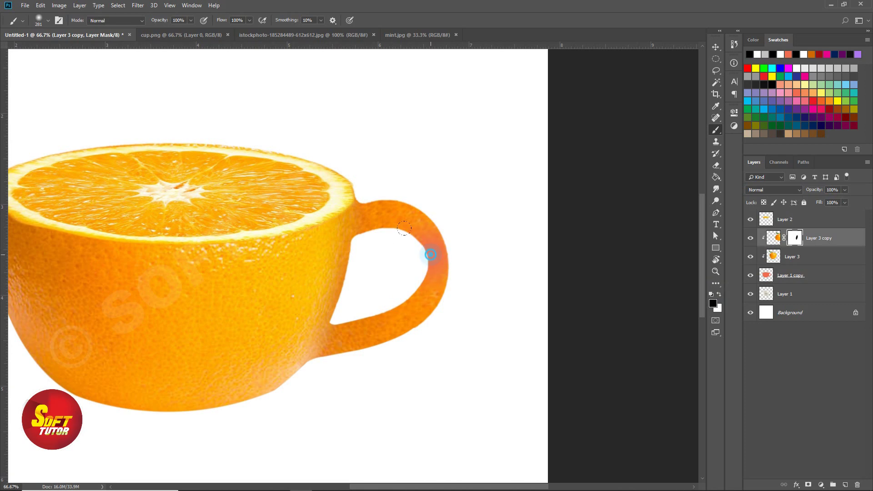
key(ctrl+z)
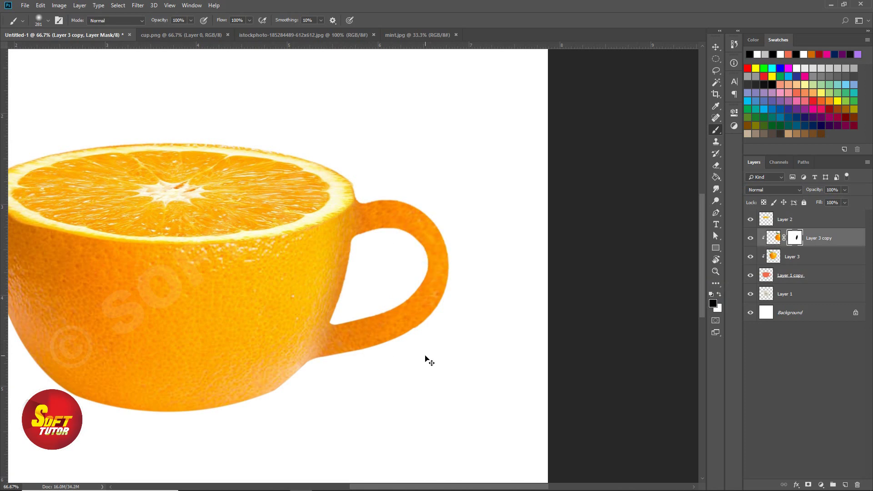
Add a new empty layer directly above Layer 3 copy.
key(ctrl+minus)
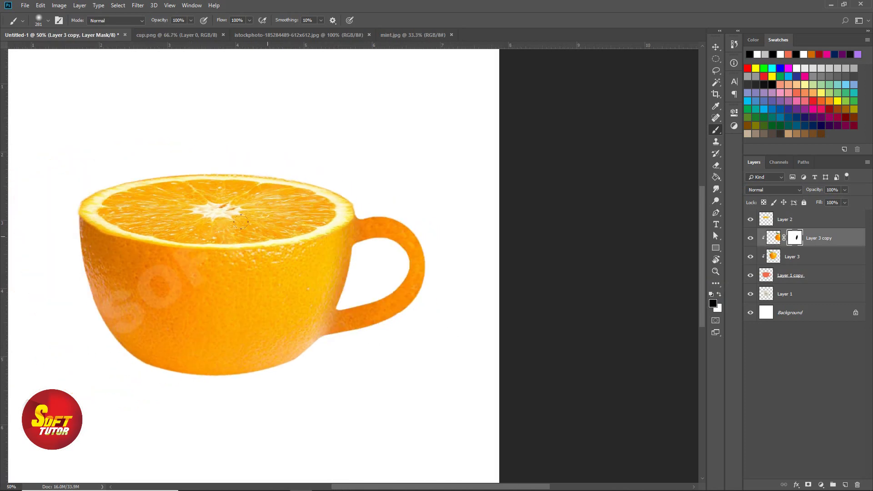
key(ctrl+minus)
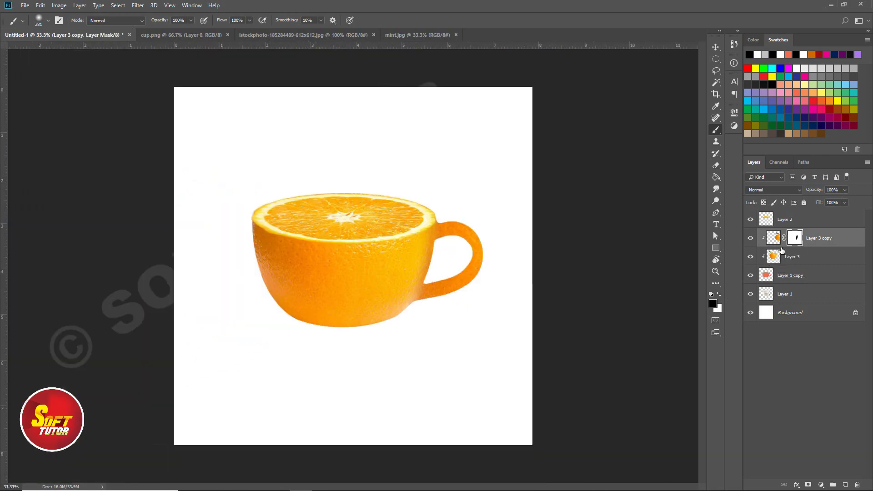
click(846, 484)
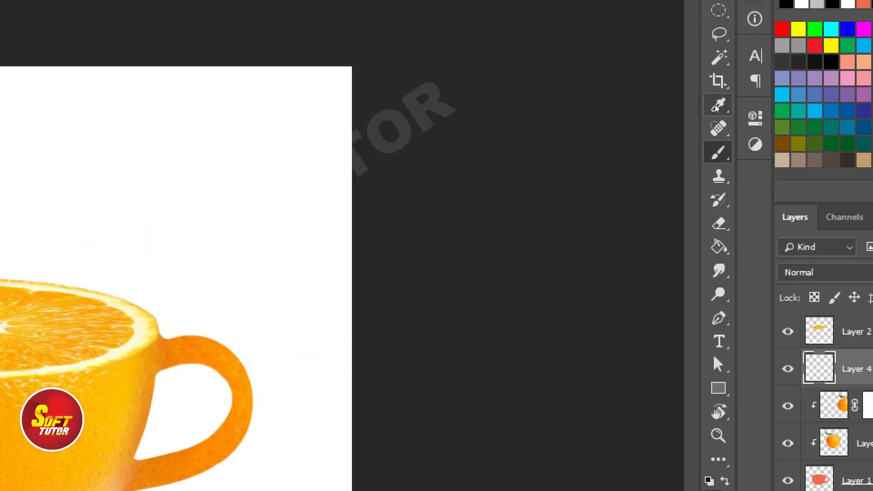
Try painting a soft coral stroke on Layer 4 down the cup's left side, and undo it.
click(716, 107)
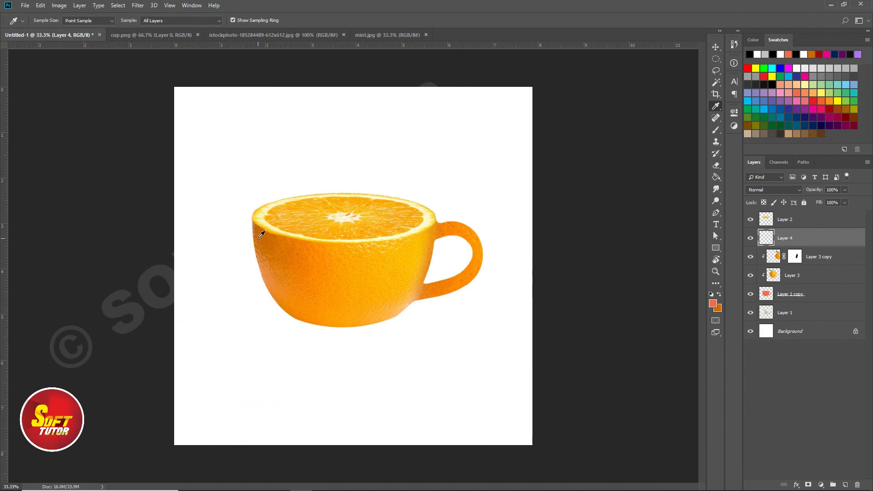
click(259, 232)
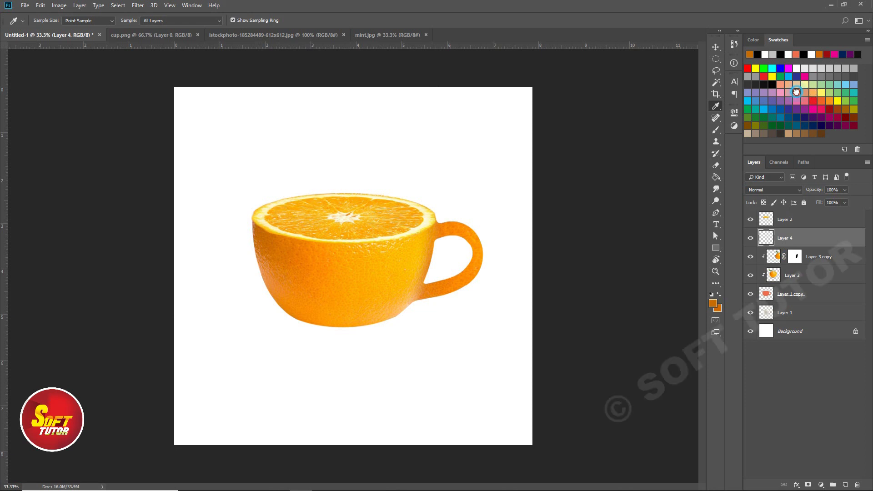
click(801, 102)
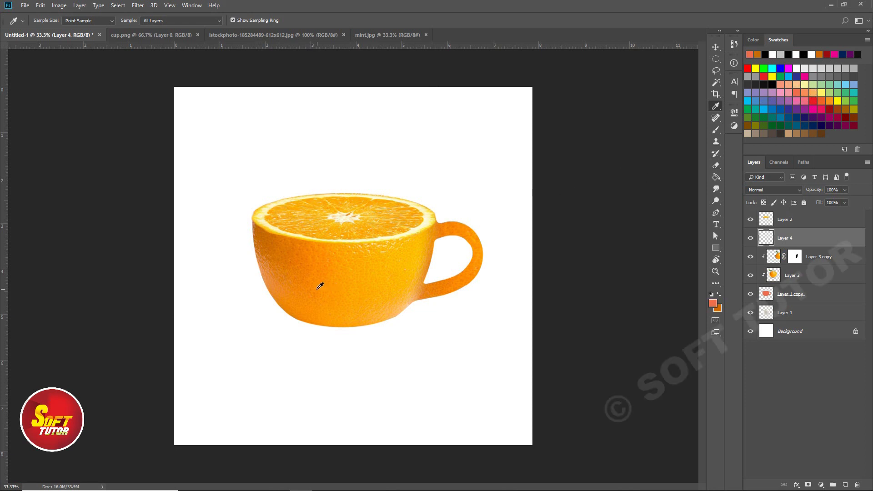
key(b)
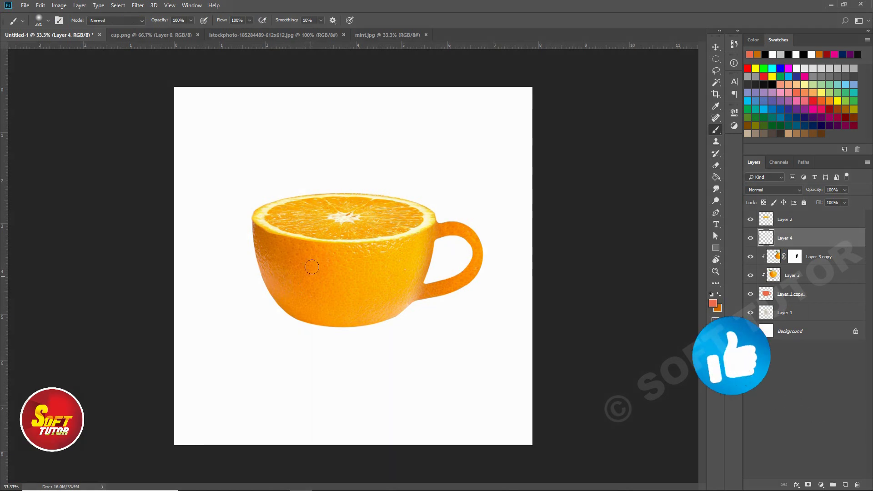
mouse_move(239, 202)
mouse_down()
mouse_move(241, 259)
mouse_move(259, 293)
mouse_move(314, 319)
mouse_up()
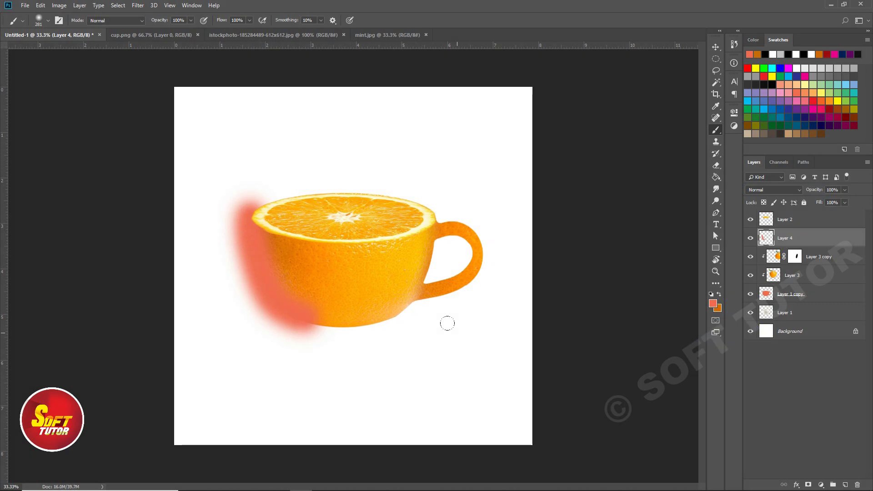
key(ctrl+z)
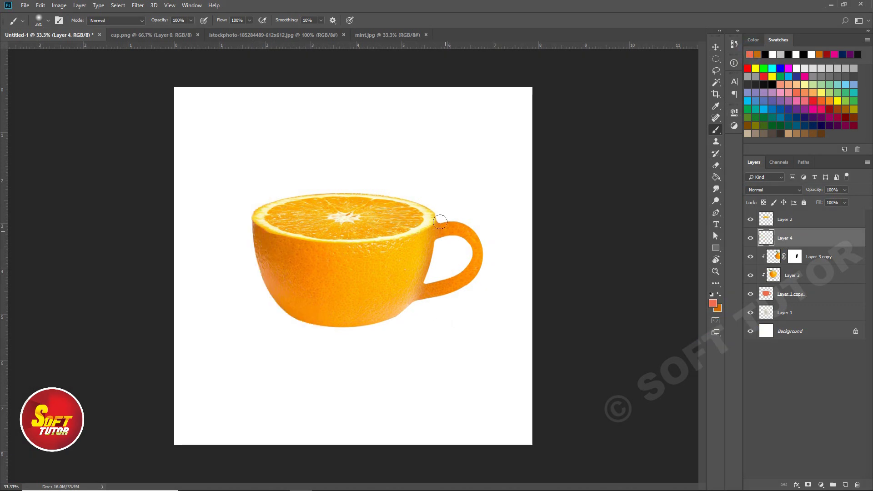
Sample orange from the handle and paint a soft band on Layer 4 along the cup's left side, base and handle underside.
alt+click(453, 229)
mouse_move(252, 217)
mouse_down()
mouse_move(242, 205)
mouse_move(245, 254)
mouse_move(268, 294)
mouse_move(300, 312)
mouse_move(359, 323)
mouse_move(410, 288)
mouse_move(447, 302)
mouse_move(484, 284)
mouse_move(467, 299)
mouse_up()
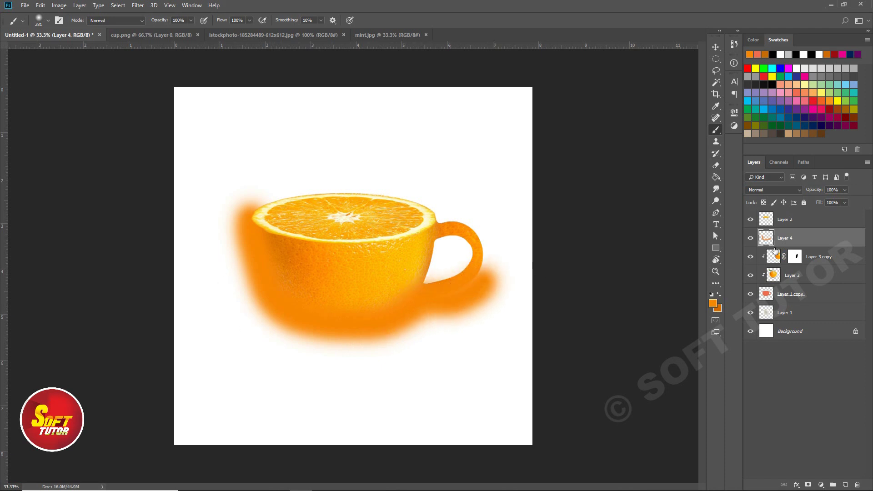
Darken Layer 4's orange band with a Hue/Saturation adjustment of Hue -5, Saturation +38 and Lightness -36.
click(59, 6)
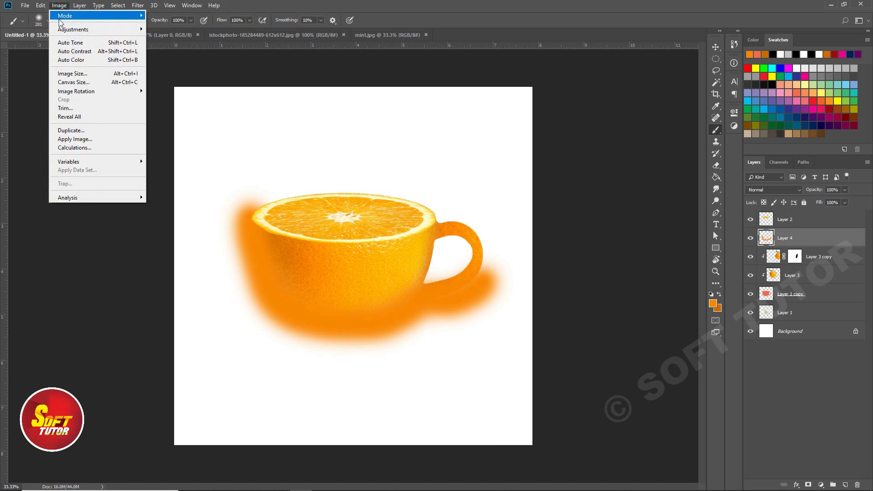
mouse_move(61, 30)
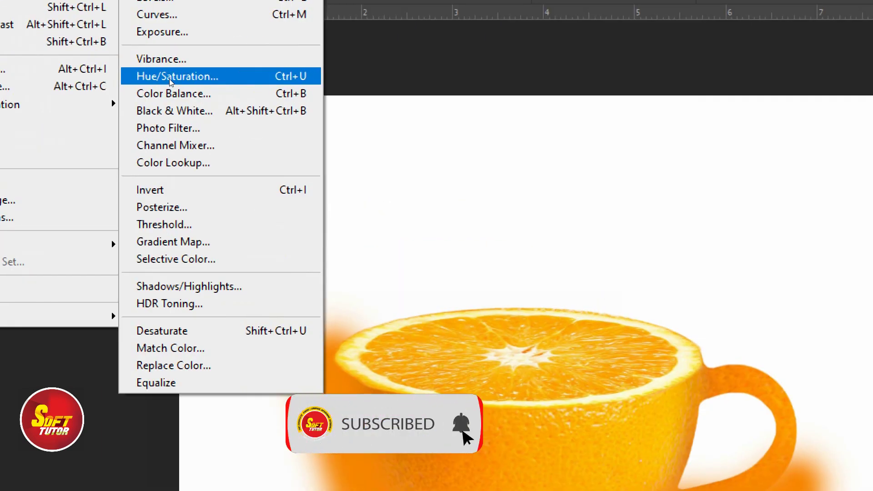
click(169, 78)
drag(711, 95, 526, 88)
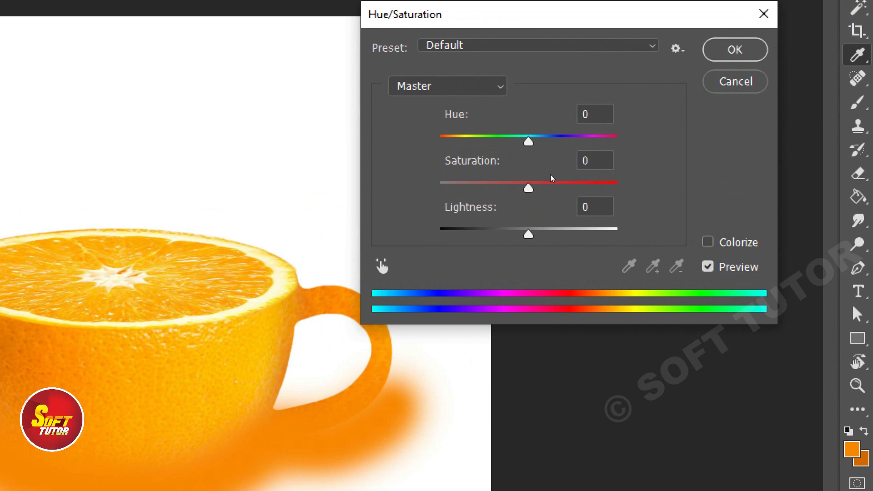
drag(528, 234, 499, 234)
key(Down)
key(Down)
key(Down)
drag(552, 175, 568, 175)
mouse_move(528, 141)
mouse_down()
mouse_move(518, 141)
mouse_move(548, 153)
mouse_up()
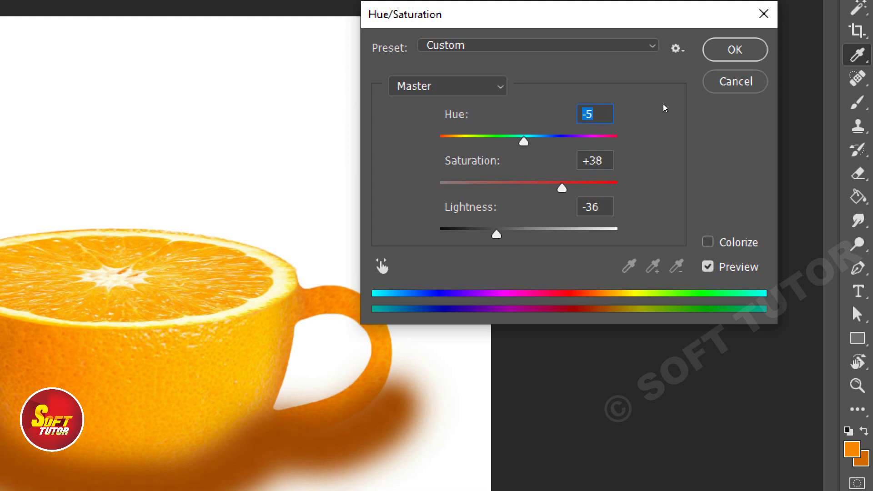
click(735, 50)
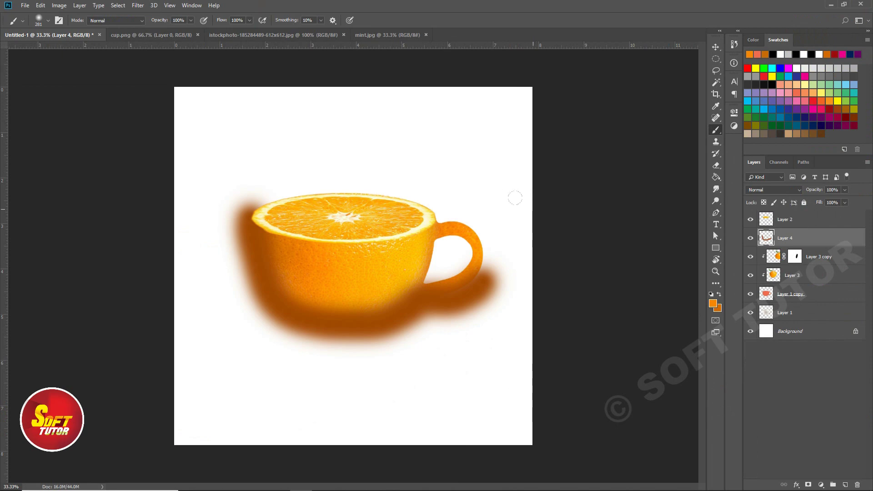
Set Layer 4's blend mode to Multiply and its opacity to 35%.
click(784, 189)
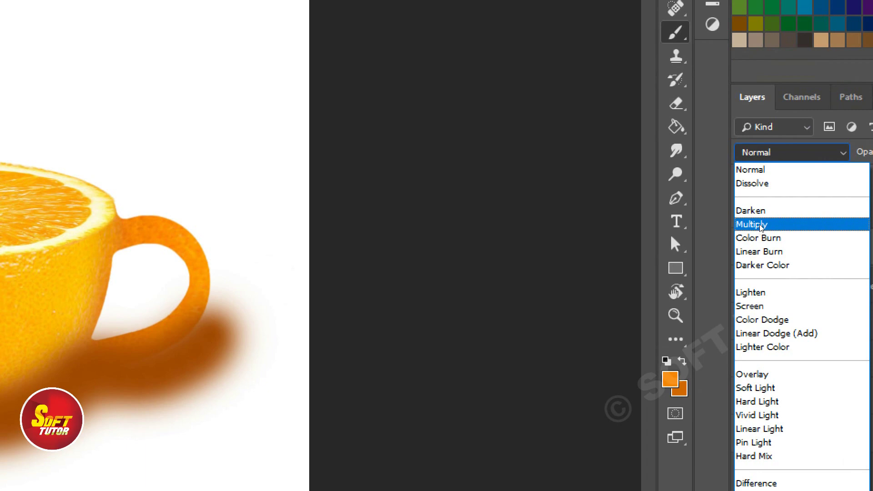
click(759, 225)
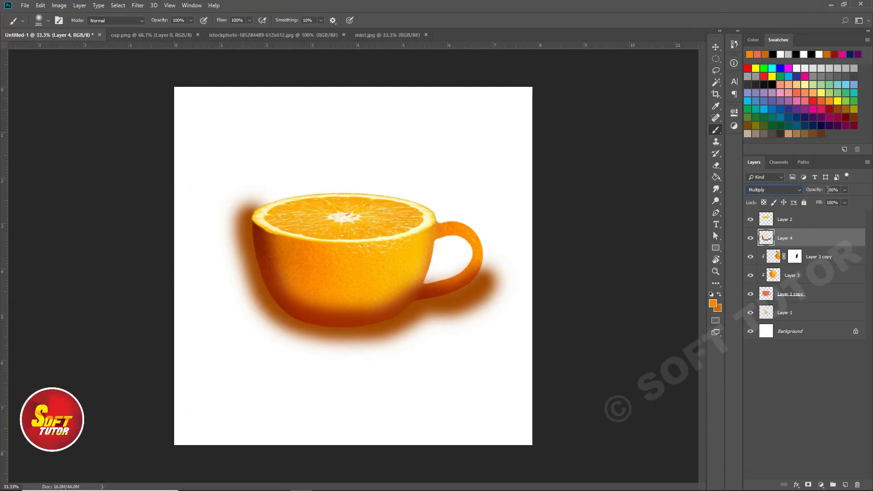
drag(816, 190, 795, 197)
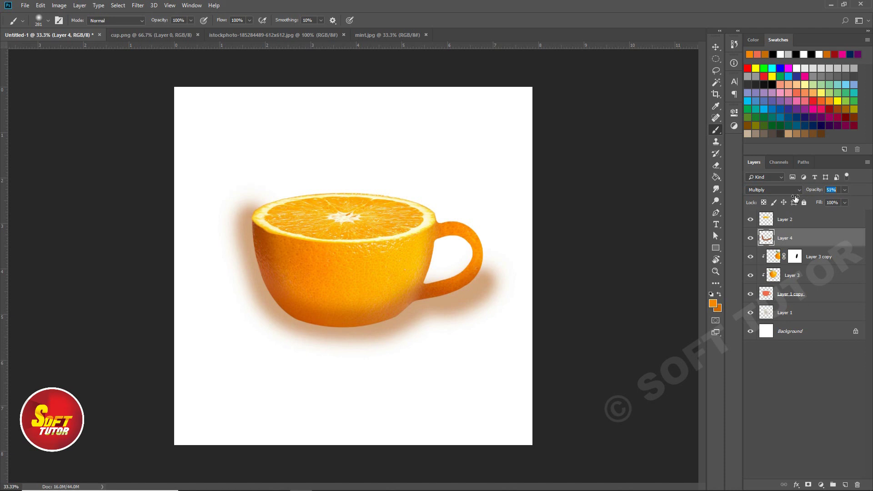
click(836, 191)
text(35)
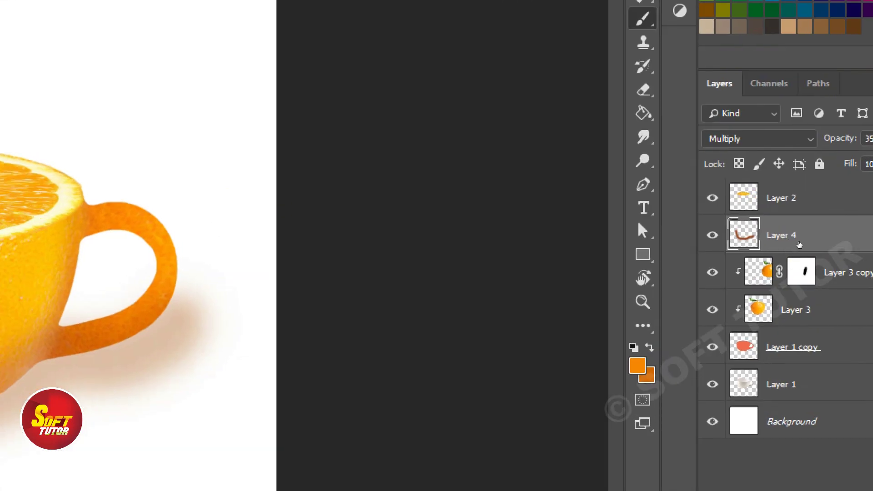
Clip Layer 4 to the cup shape and toggle its visibility to compare the shading.
drag(799, 247, 793, 242)
alt+click(795, 242)
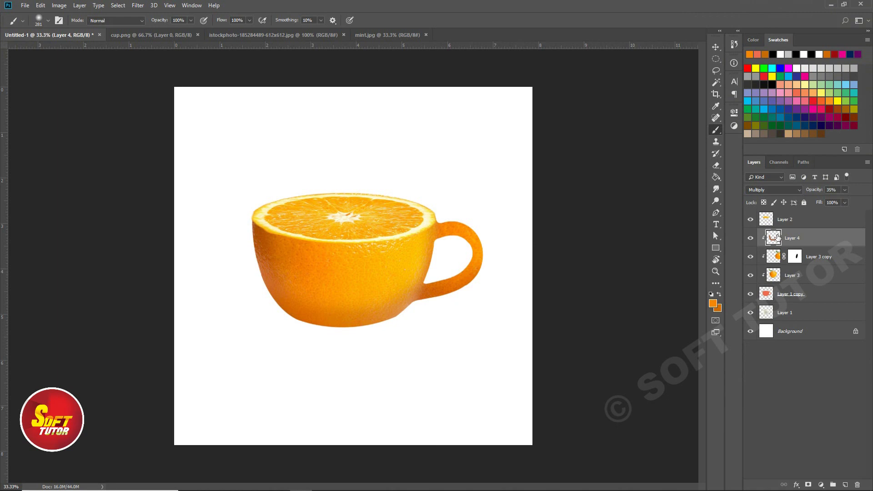
click(750, 238)
click(751, 239)
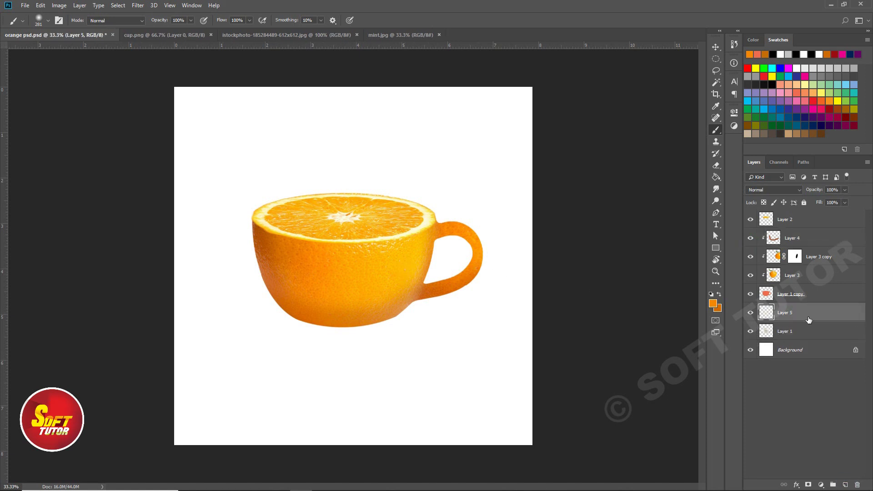
Add a gradient fill from the Orange, Yellow, Orange preset, remove its end orange stop and shift the yellow stop towards that end.
click(820, 484)
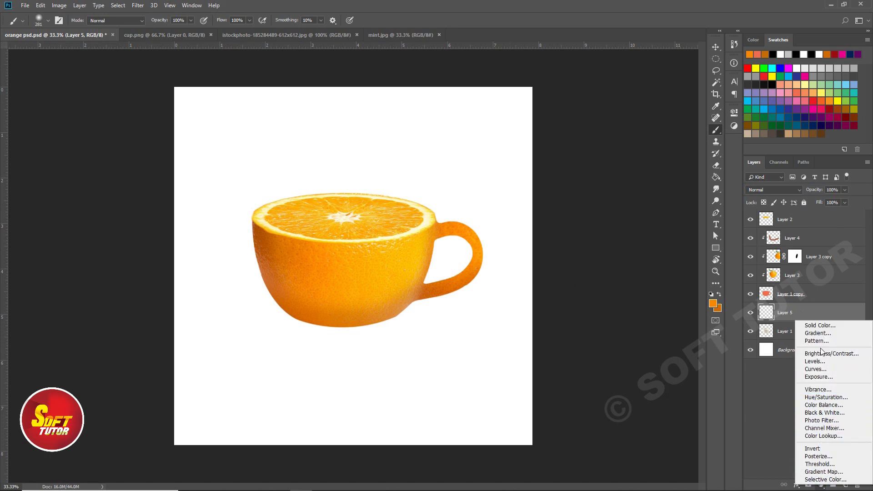
click(818, 333)
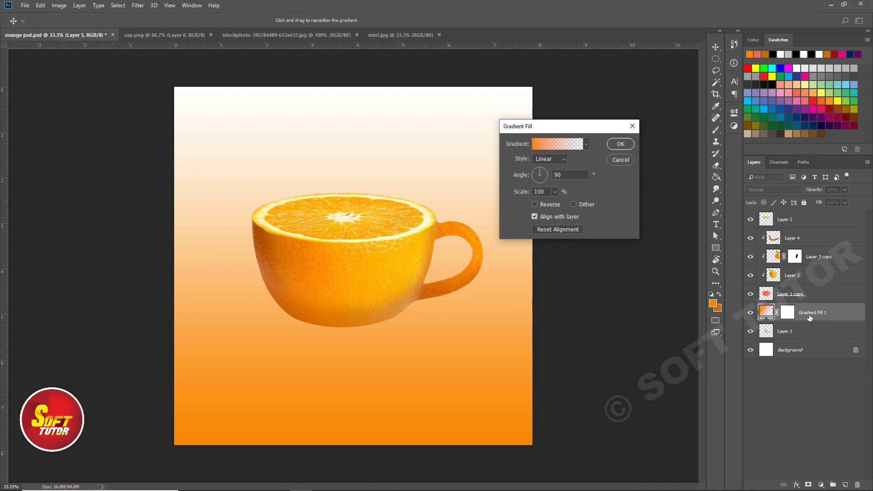
drag(555, 126, 509, 139)
click(509, 155)
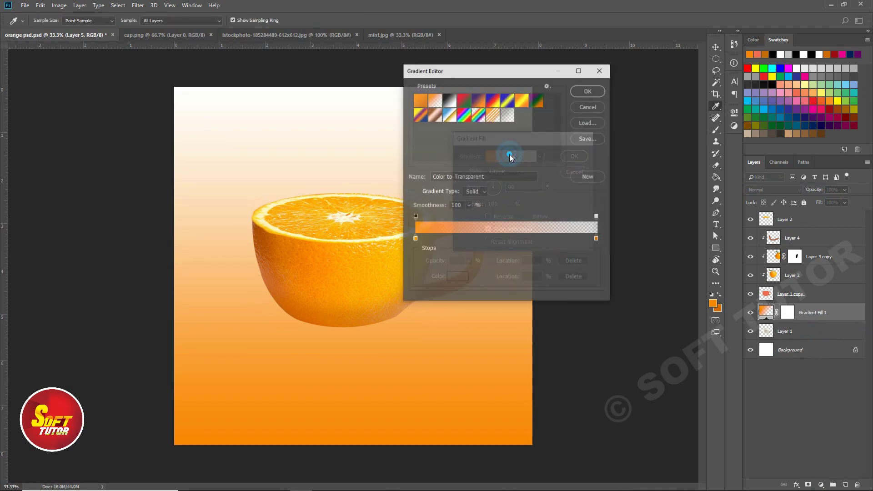
click(522, 99)
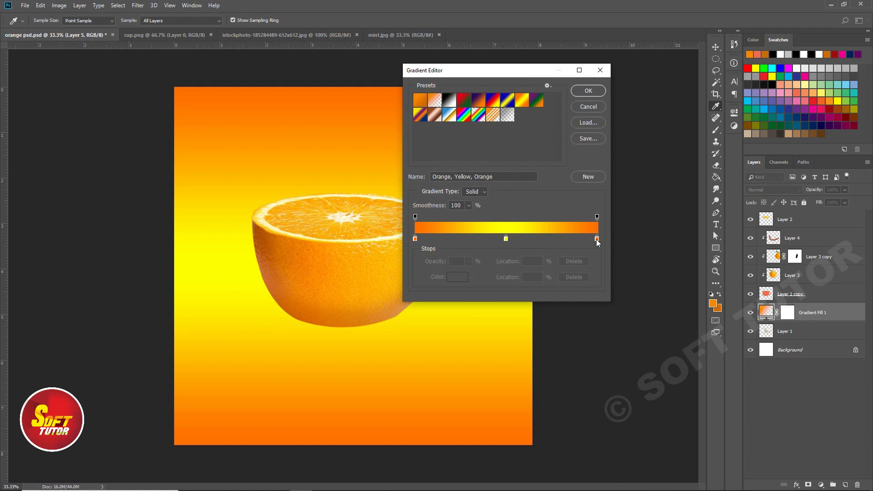
drag(596, 239, 601, 272)
drag(505, 238, 557, 238)
Recolour the gradient's yellow stop to pale yellow ecd87d and accept the edited gradient.
click(458, 276)
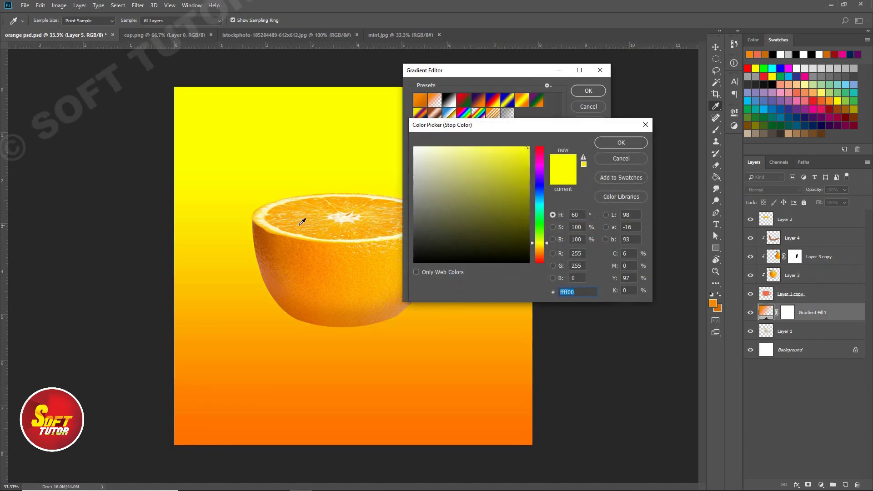
click(274, 224)
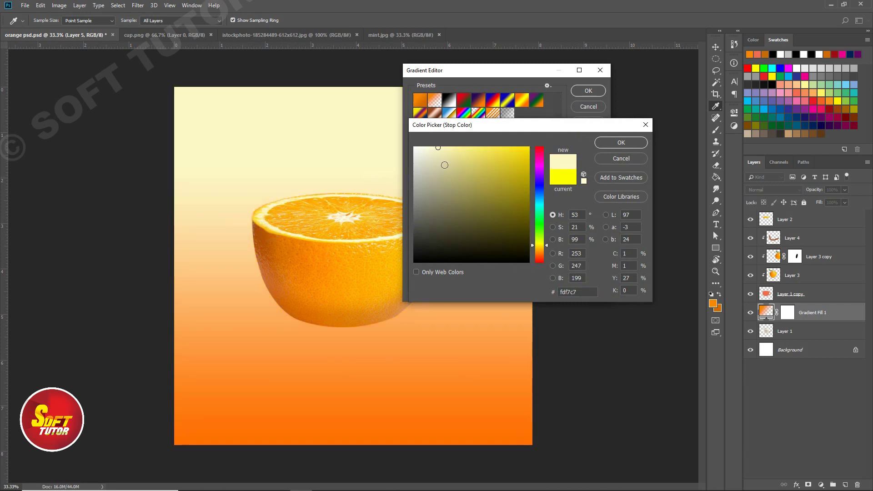
click(546, 247)
drag(452, 152, 467, 155)
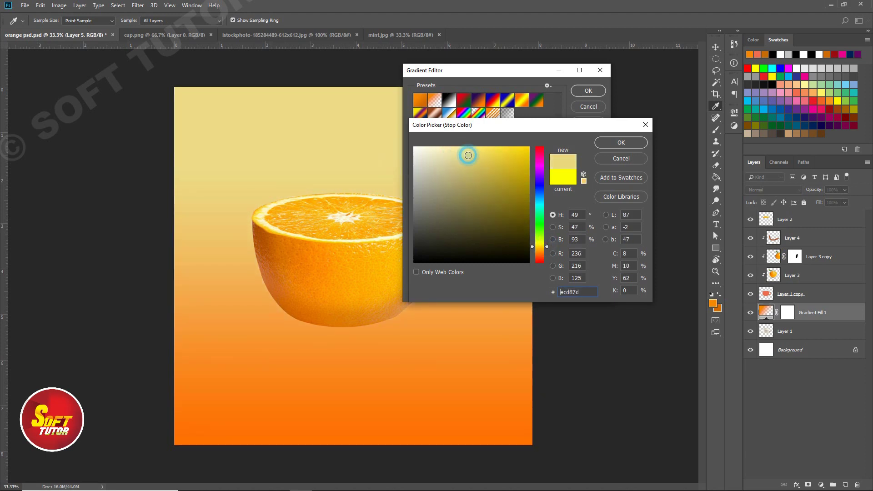
click(617, 143)
click(579, 92)
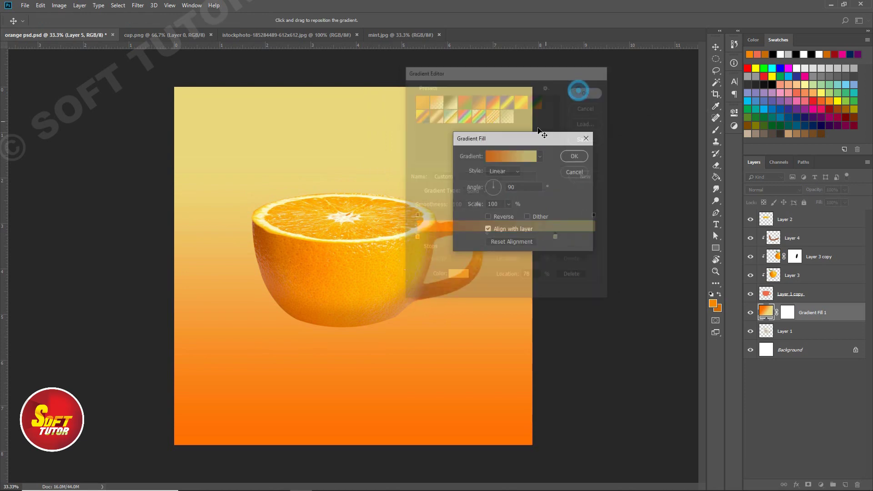
Set the gradient fill's style to Radial and reverse its colours.
click(504, 170)
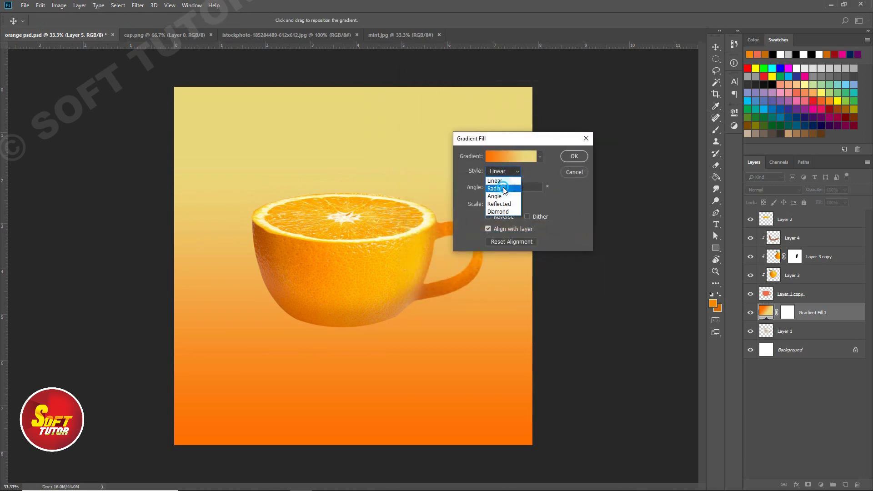
click(500, 188)
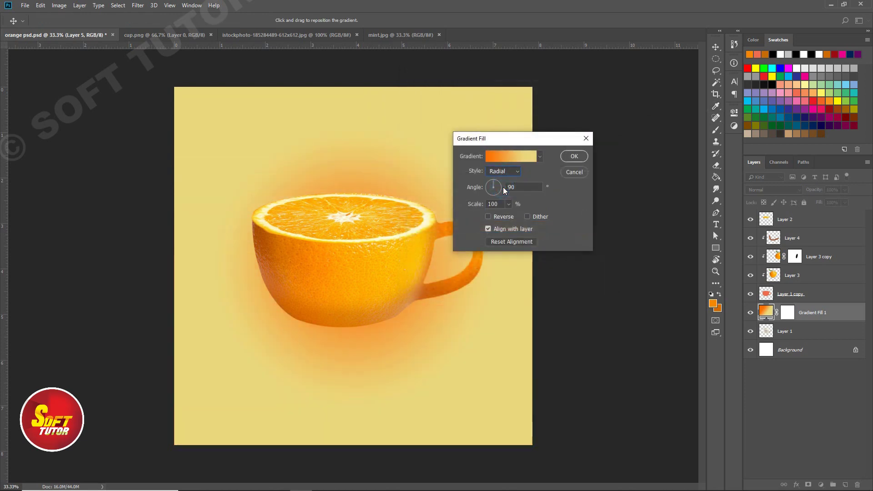
click(489, 216)
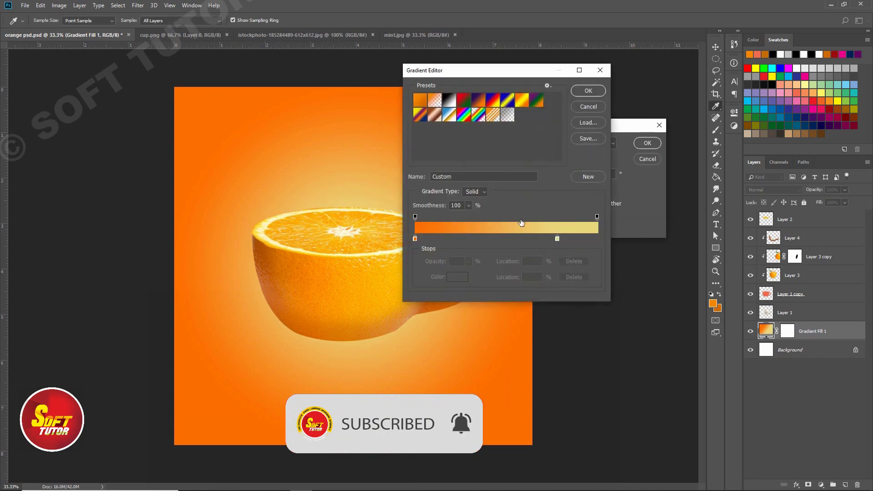
Widen the gradient's pale centre by moving the yellow stop to 56% and adding a matching stop at 42%.
click(555, 238)
drag(555, 238, 517, 238)
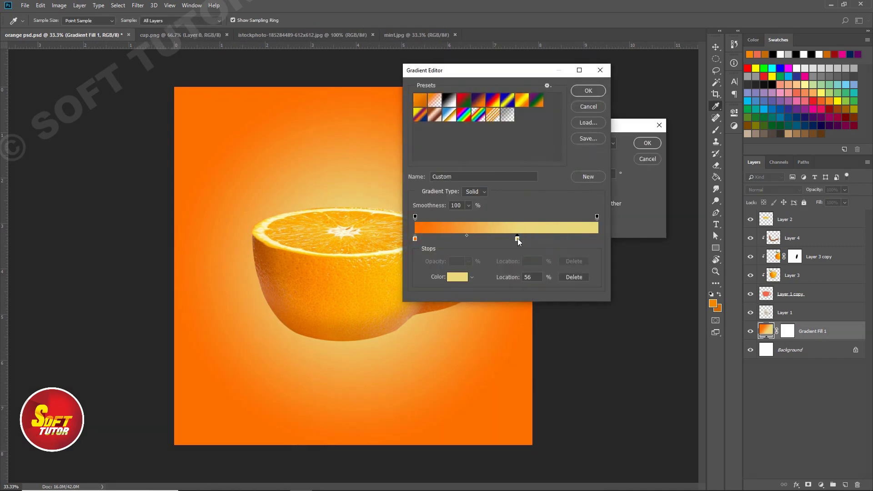
drag(538, 71, 646, 84)
drag(575, 250, 600, 254)
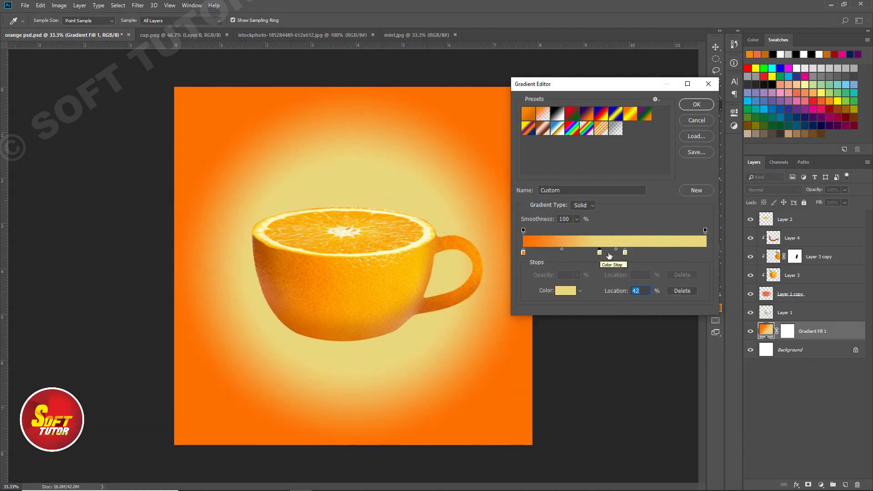
click(624, 253)
drag(604, 252, 604, 252)
click(614, 252)
Add a black Multiply drop shadow to Layer 1, adjusting its distance and light angle.
click(820, 313)
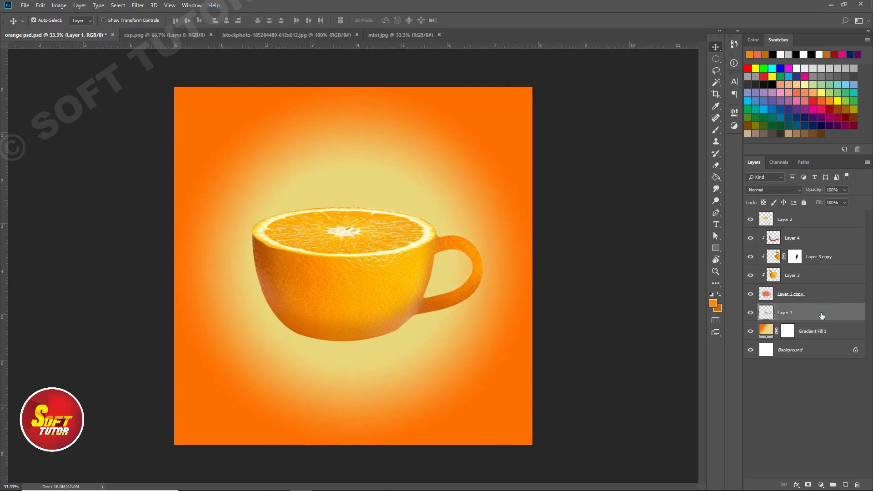
double_click(822, 312)
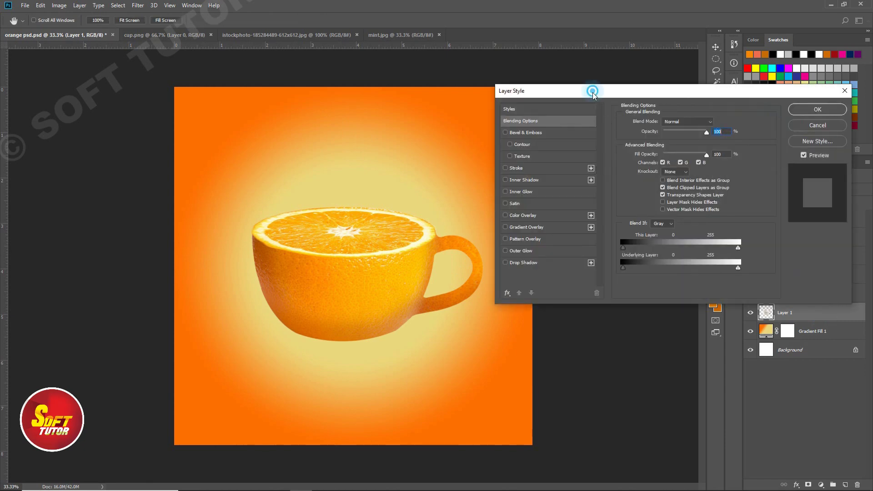
drag(593, 94, 592, 99)
click(539, 266)
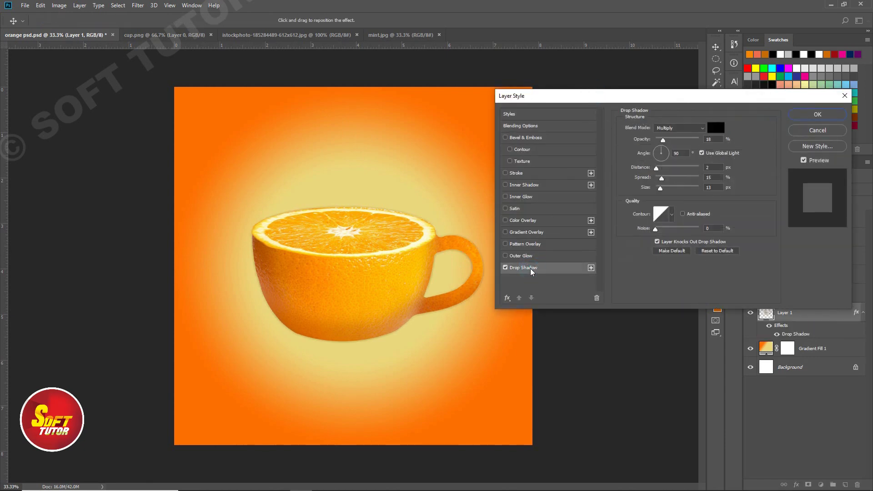
drag(662, 178, 657, 168)
click(655, 167)
click(657, 149)
click(653, 153)
click(665, 152)
click(817, 116)
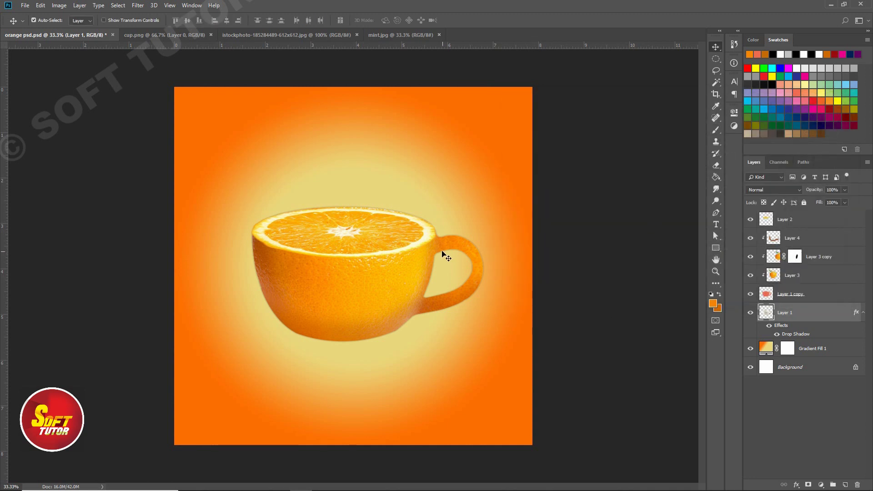
click(863, 312)
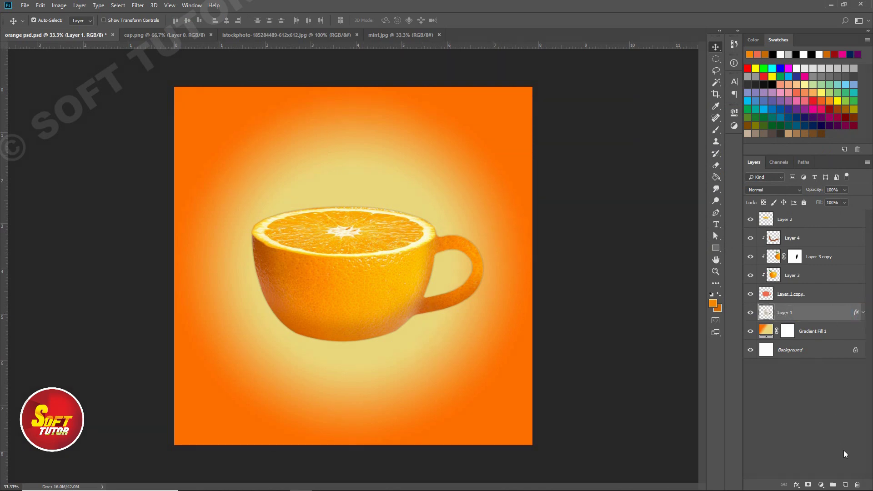
Create a new layer above Layer 1 and draw a closed wavy Pen path along the cup's bottom edge for a ground shadow.
click(845, 485)
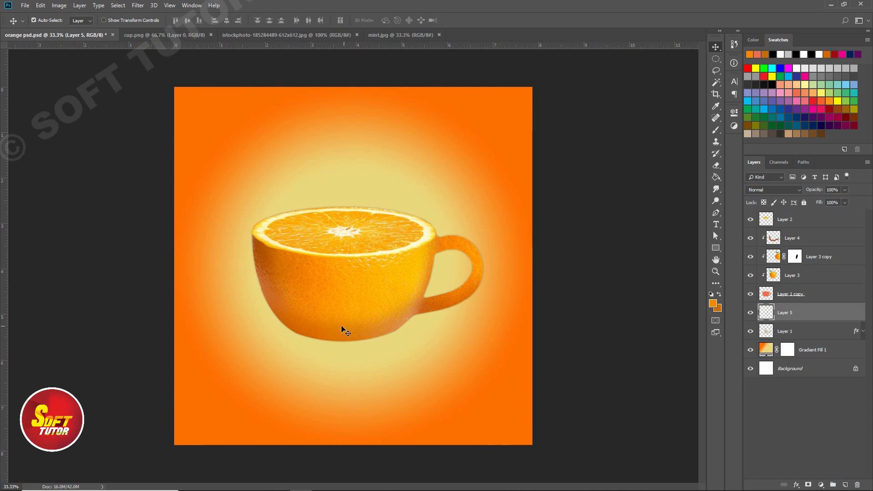
drag(404, 376, 492, 386)
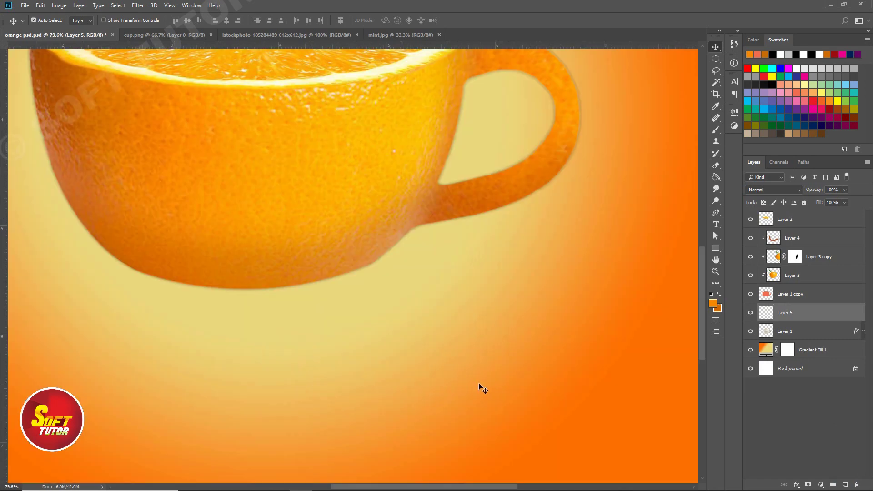
drag(351, 285, 415, 341)
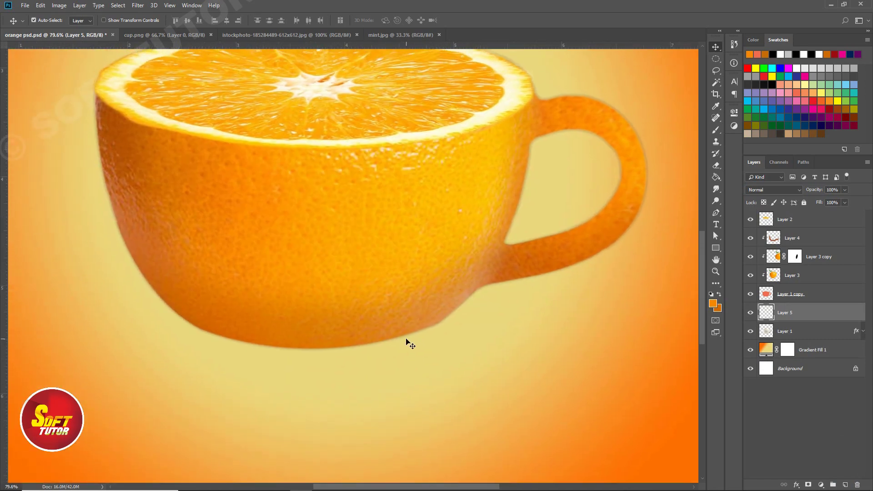
key(p)
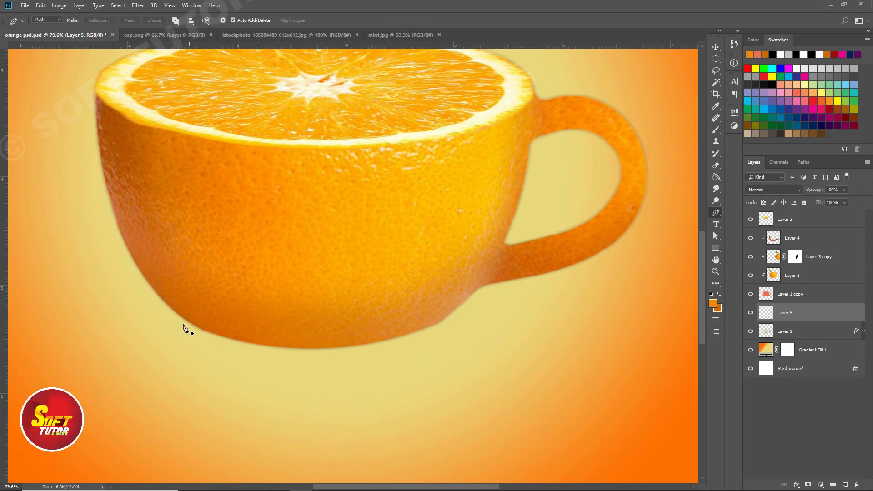
click(137, 294)
drag(152, 278, 398, 359)
click(472, 287)
click(475, 341)
drag(337, 369, 246, 361)
drag(227, 369, 116, 322)
click(114, 307)
click(138, 294)
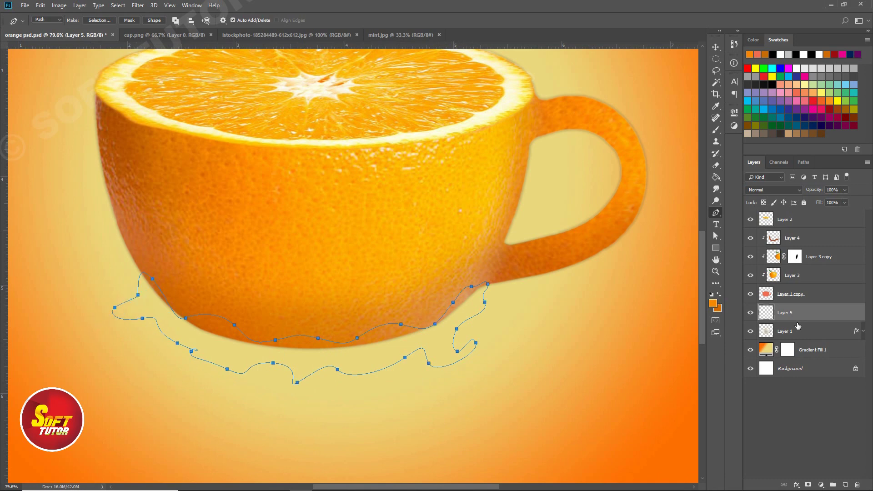
Convert the wavy path into a selection with a 10-pixel feather radius.
right_click(386, 345)
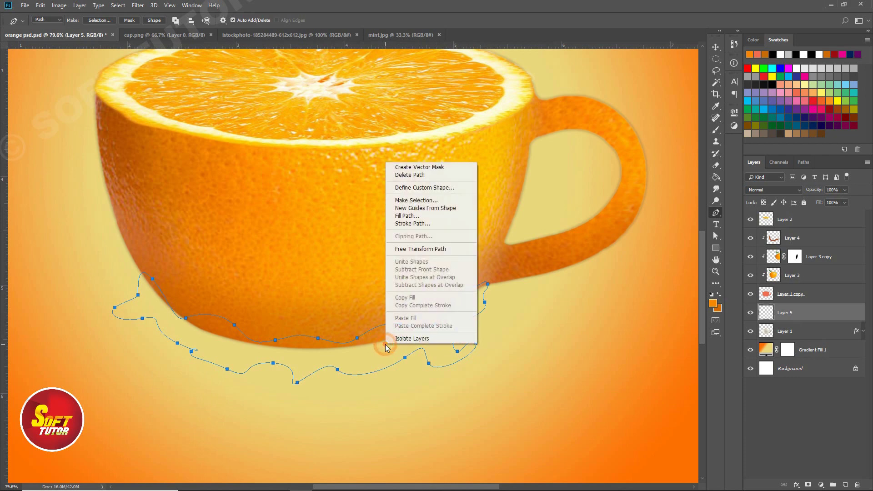
click(420, 200)
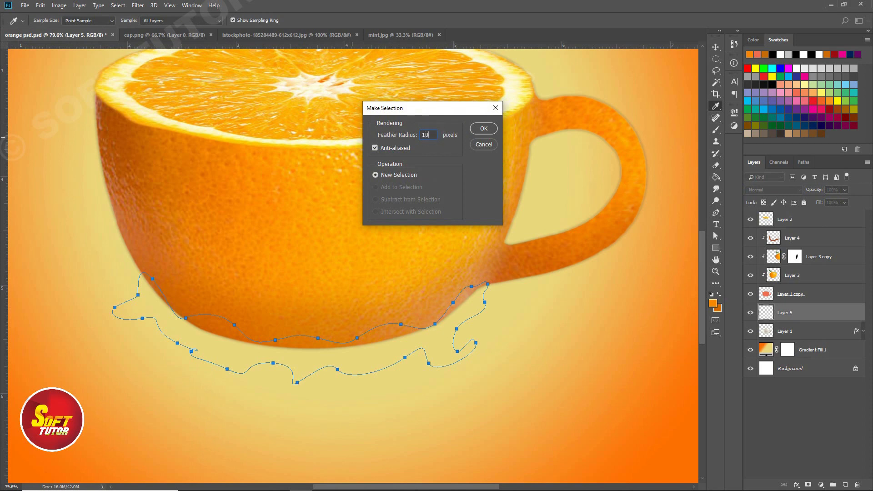
click(483, 129)
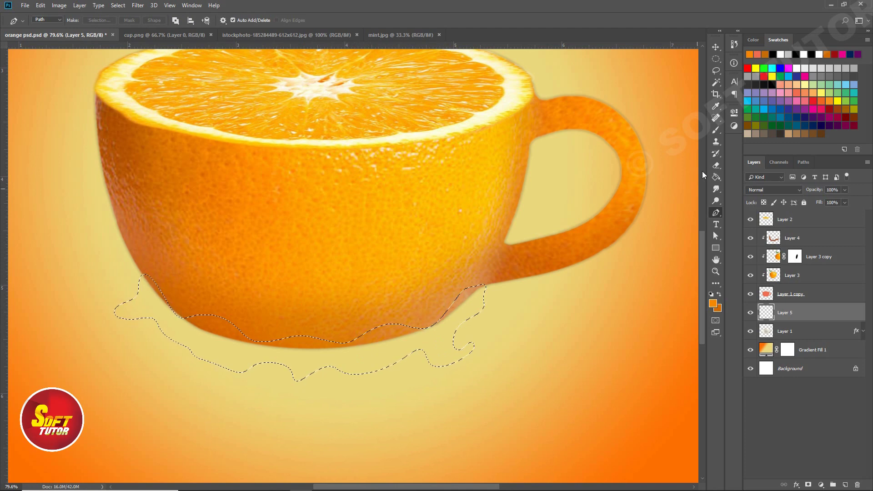
Fill the feathered selection with black on Layer 5 and deselect it.
click(772, 84)
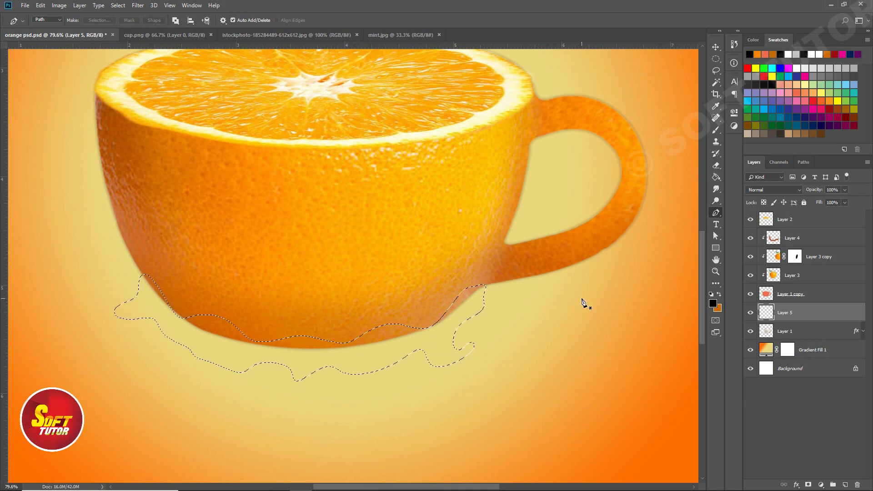
key(alt+BackSpace)
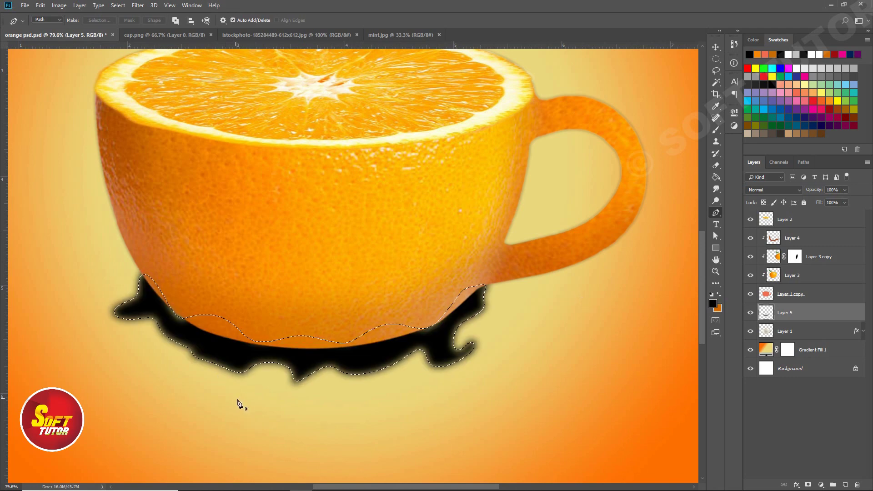
click(118, 5)
click(128, 25)
Place Layer 5 directly beneath Layer 2 in the layer stack and reduce its opacity to 72%.
drag(814, 313, 790, 231)
key(ctrl+z)
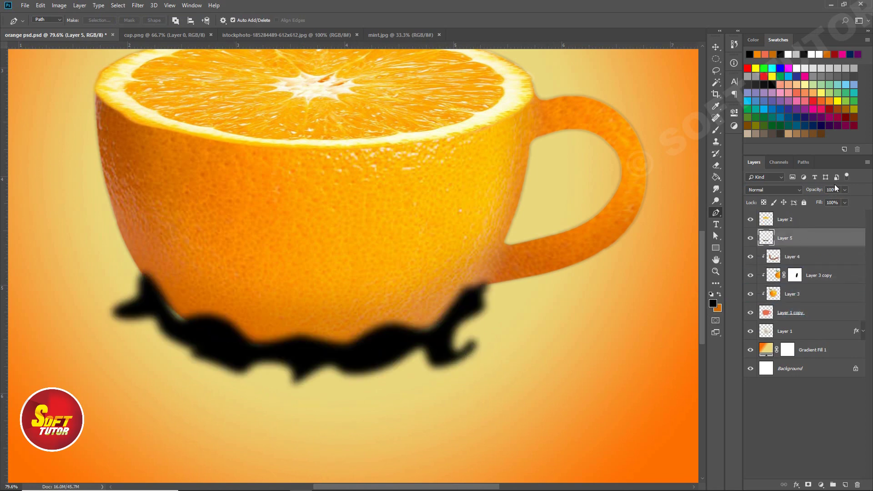
drag(818, 190, 806, 192)
Soften the black shape under the cup with a Gaussian Blur of 44.3 pixels radius.
click(118, 5)
mouse_move(138, 5)
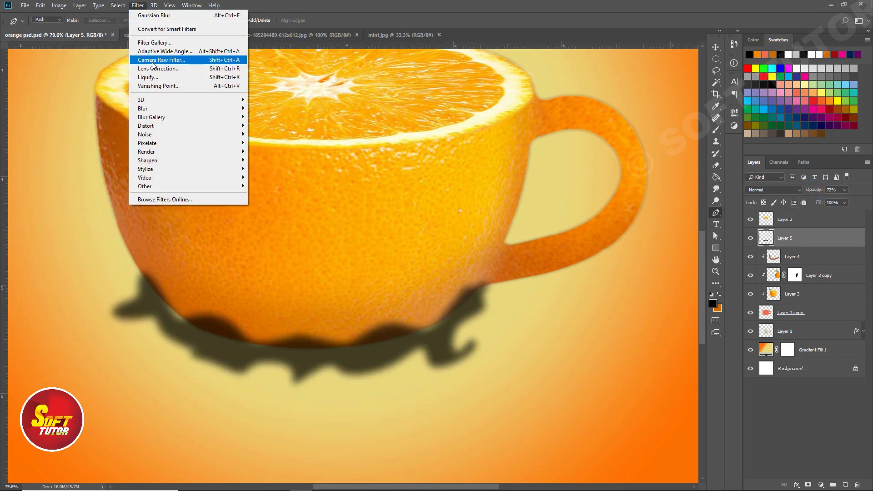
mouse_move(155, 108)
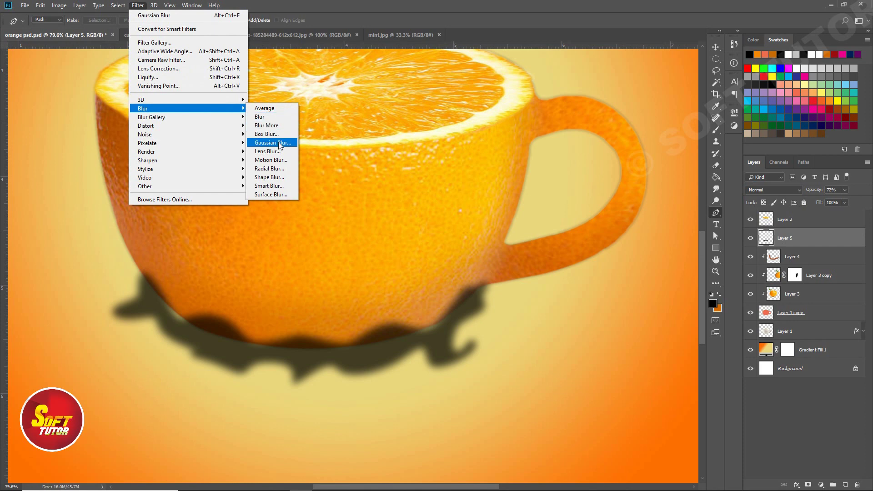
click(279, 143)
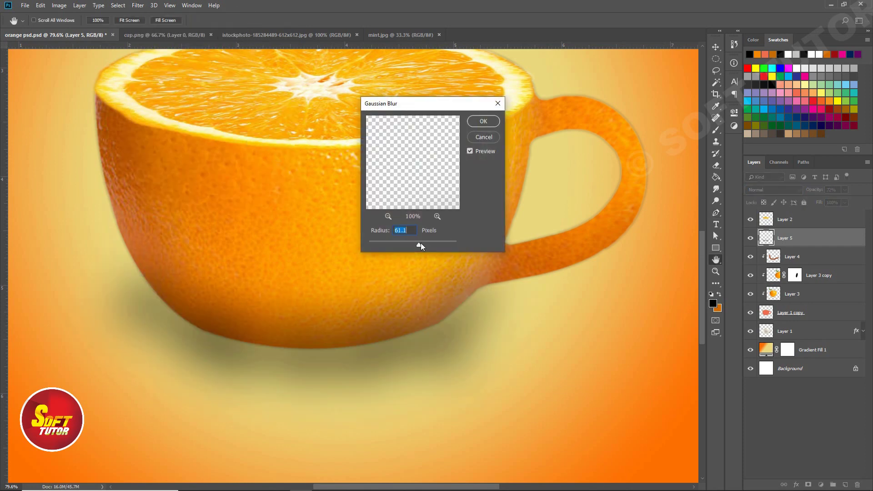
drag(413, 245, 407, 246)
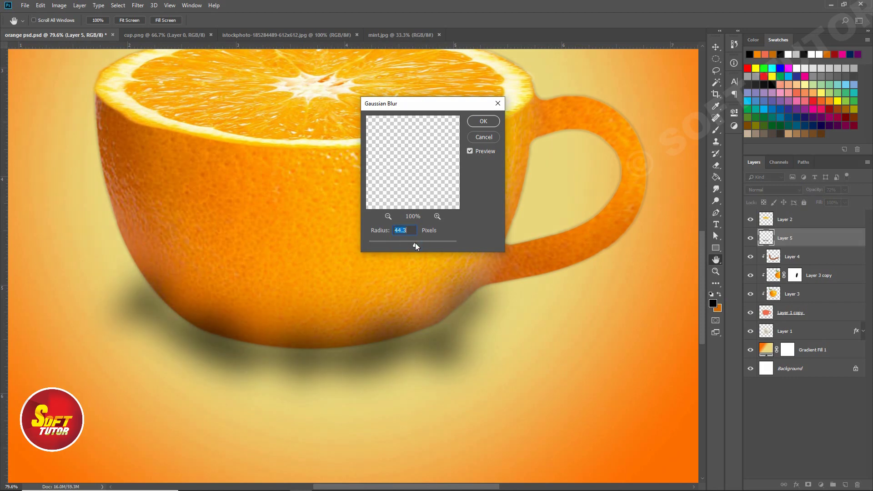
click(483, 121)
Set the blurred shadow layer's blend mode to Multiply and its opacity to 67%.
click(772, 190)
click(764, 224)
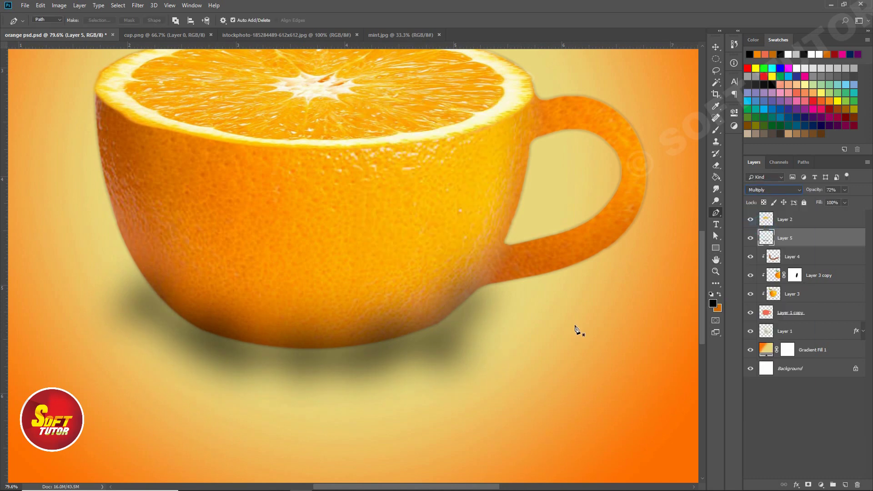
drag(815, 191, 811, 191)
Duplicate the shadow layer and transform the copy to about 76% size, rotated about 16 degrees, beneath the cup's base.
key(ctrl+j)
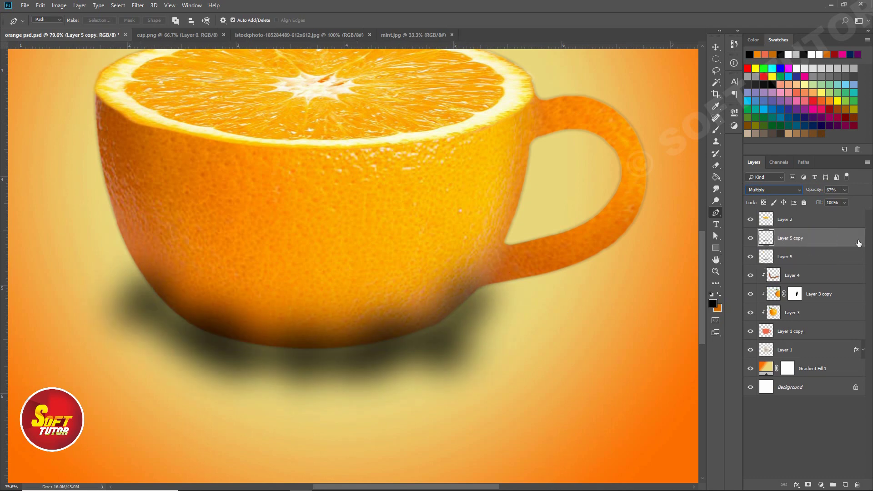
key(ctrl+minus)
key(ctrl+minus)
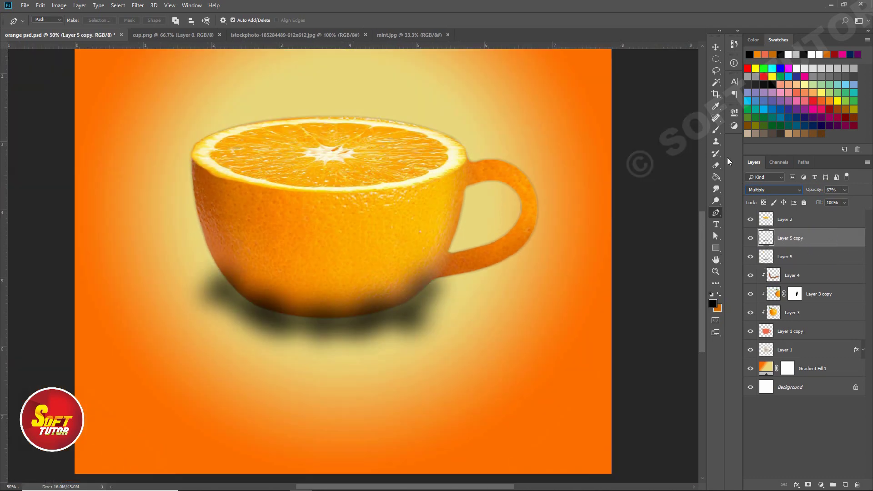
key(v)
key(ctrl+t)
drag(464, 229, 473, 241)
drag(455, 379, 407, 354)
drag(340, 313, 332, 338)
drag(430, 260, 441, 282)
drag(388, 390, 375, 380)
drag(314, 315, 317, 315)
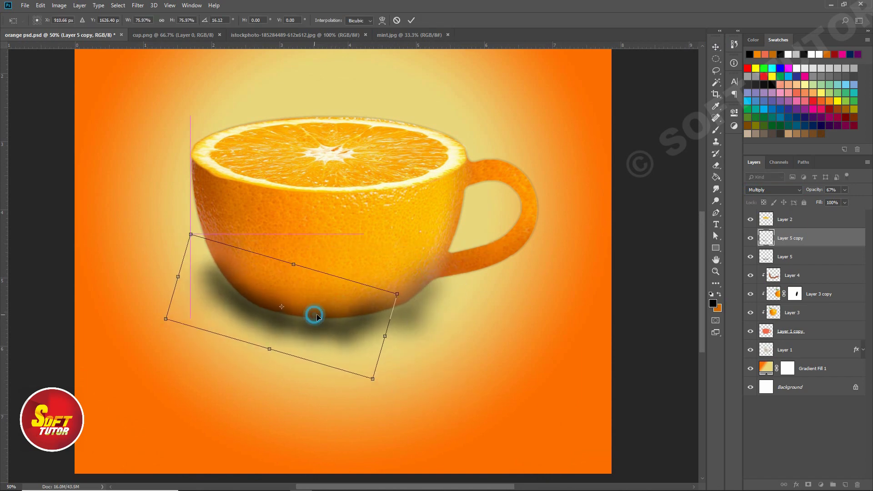
key(Return)
Lower the duplicated shadow's opacity to 34% and add a new layer above it.
drag(813, 189, 796, 191)
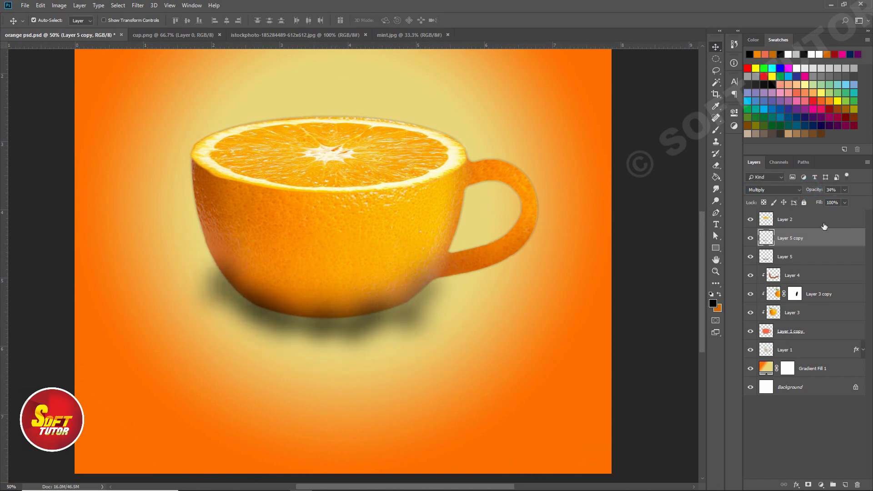
click(844, 485)
drag(170, 220, 481, 365)
drag(448, 276, 406, 261)
key(ctrl+minus)
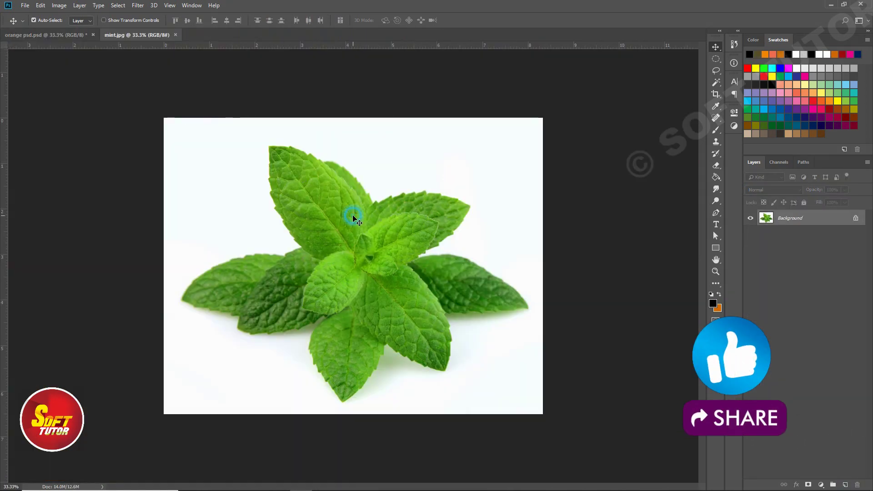
Try to select the white background of mint.jpg with the Magic Wand and extend the selection to similar colours.
key(w)
click(333, 151)
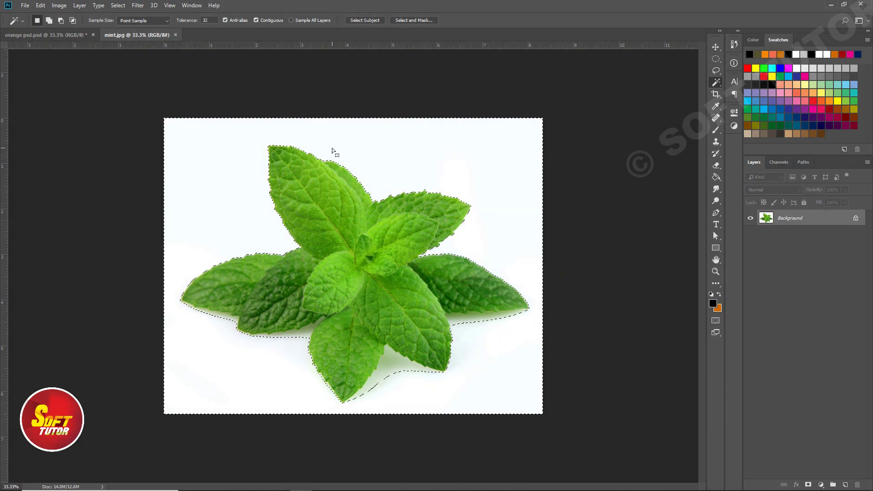
right_click(344, 143)
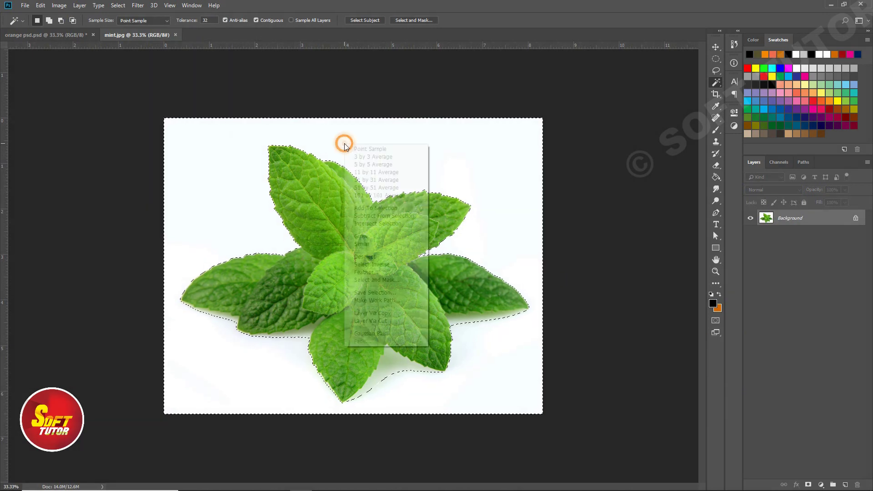
click(375, 242)
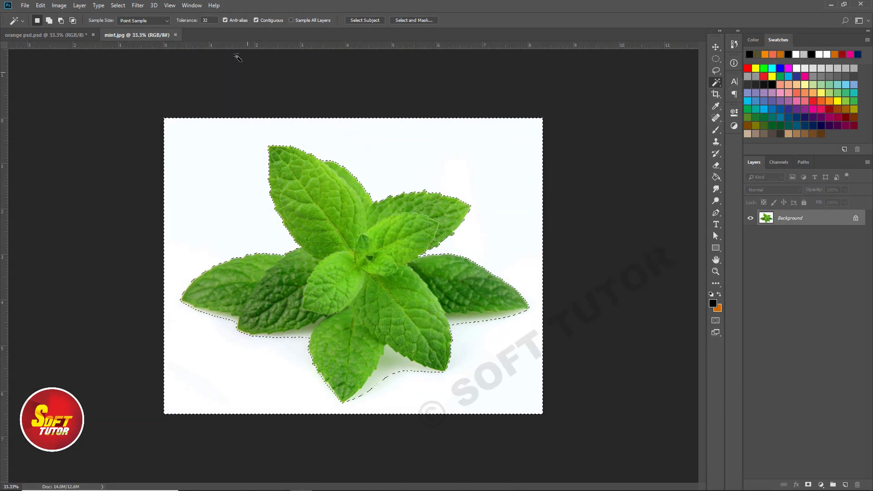
Select the mint leaves with Select Subject, discarding the current background selection.
click(368, 20)
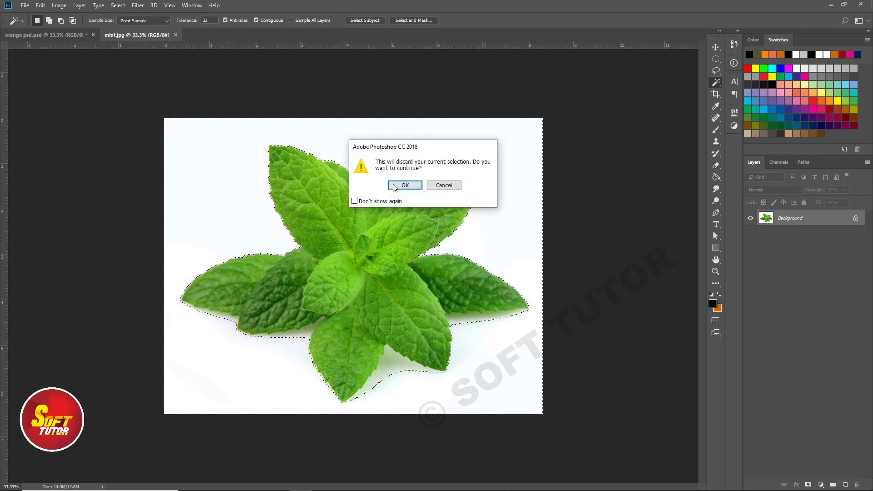
click(409, 184)
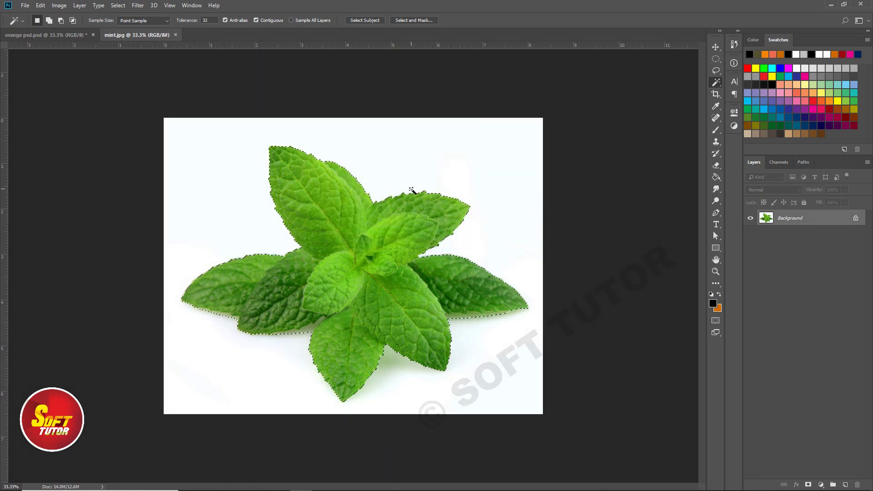
Set the Magic Wand tolerance to 50 and subtract the pale shadow between the two lower mint leaves from the selection.
key(ctrl+space)
drag(235, 286, 276, 313)
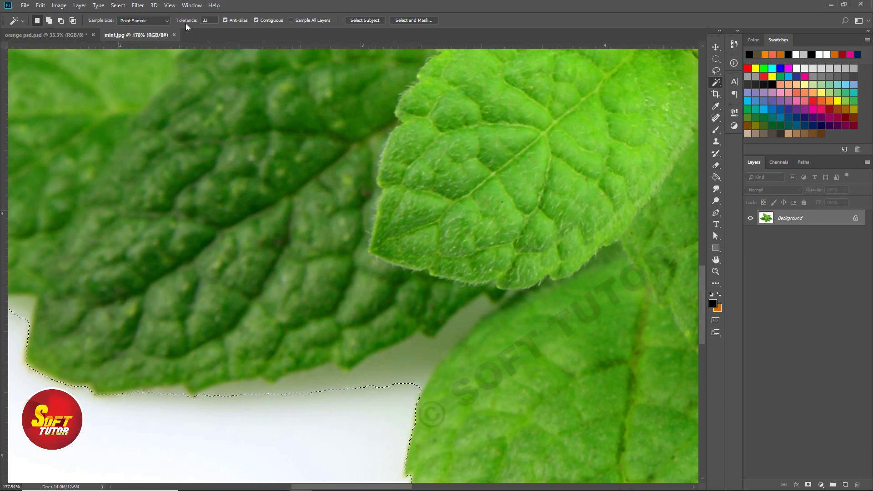
click(209, 20)
text(50)
shift+click(399, 361)
shift+click(410, 353)
shift+click(390, 385)
key(ctrl+z)
alt+click(407, 373)
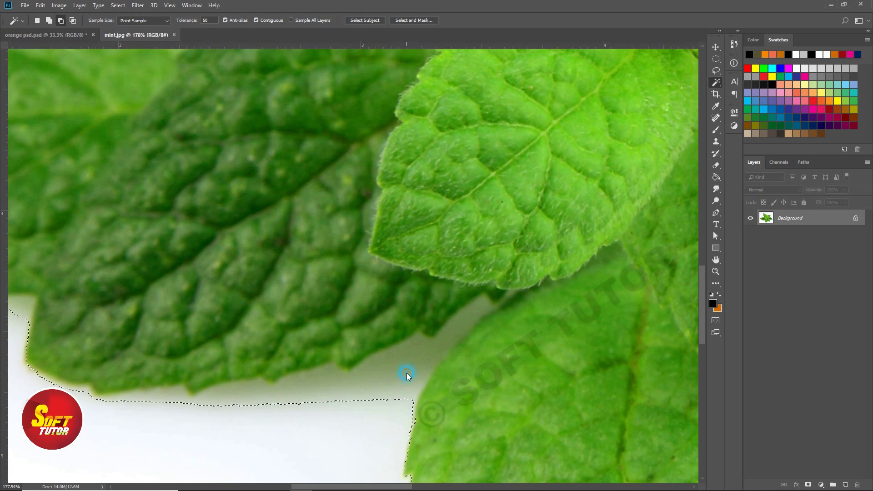
alt+click(396, 388)
alt+click(379, 402)
Subtract the remaining pale shadow beneath the leftmost mint leaf from the selection.
drag(102, 386, 321, 364)
alt+click(231, 291)
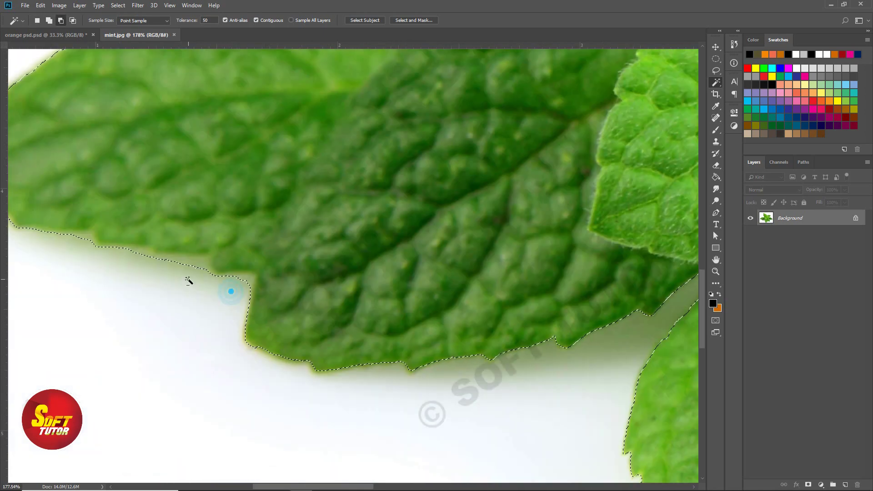
alt+click(188, 281)
alt+click(182, 267)
drag(421, 203, 417, 371)
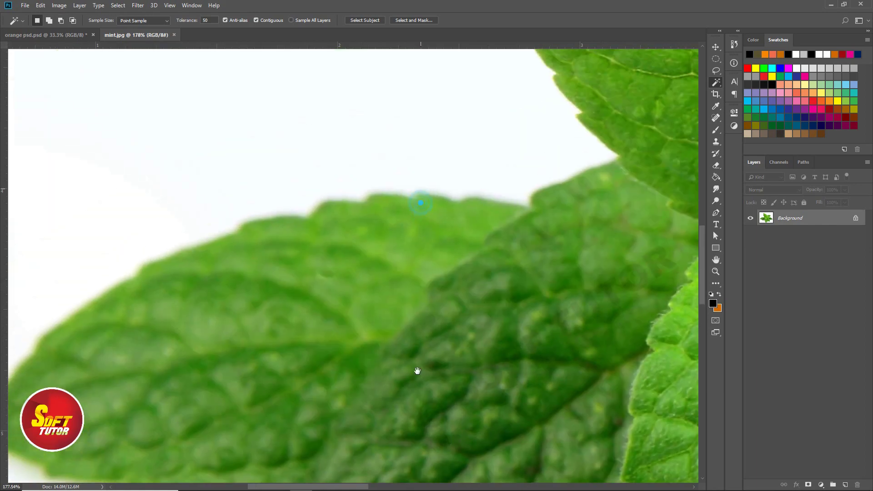
drag(341, 261, 273, 261)
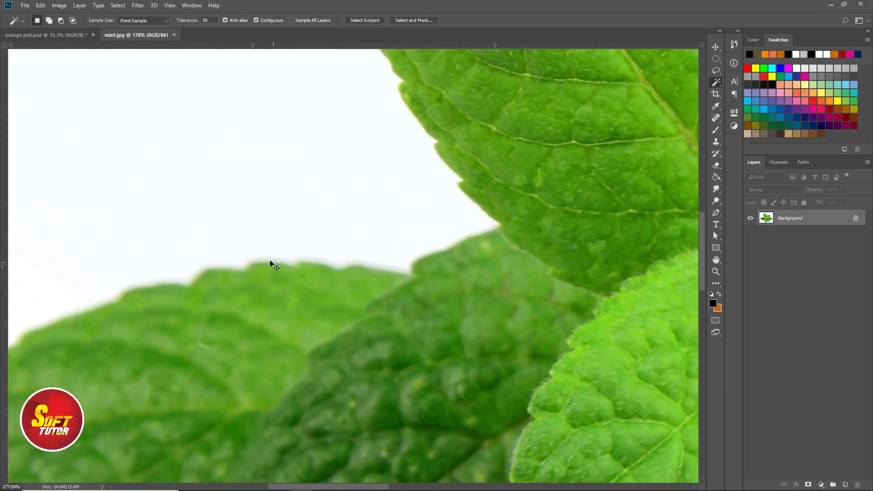
Add the missed patches of dark leaf at the two notches beside the large upper leaf to the selection with the Lasso.
key(ctrl+minus)
key(ctrl+minus)
drag(303, 190, 546, 344)
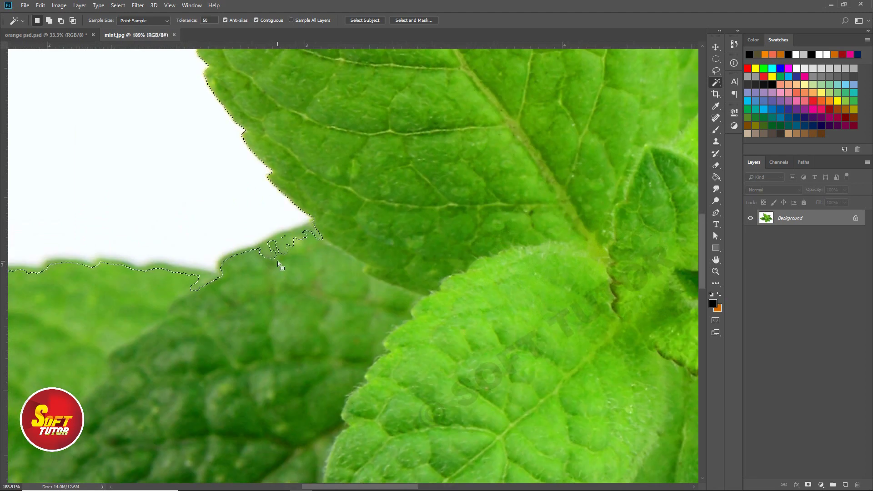
key(l)
key(shift)
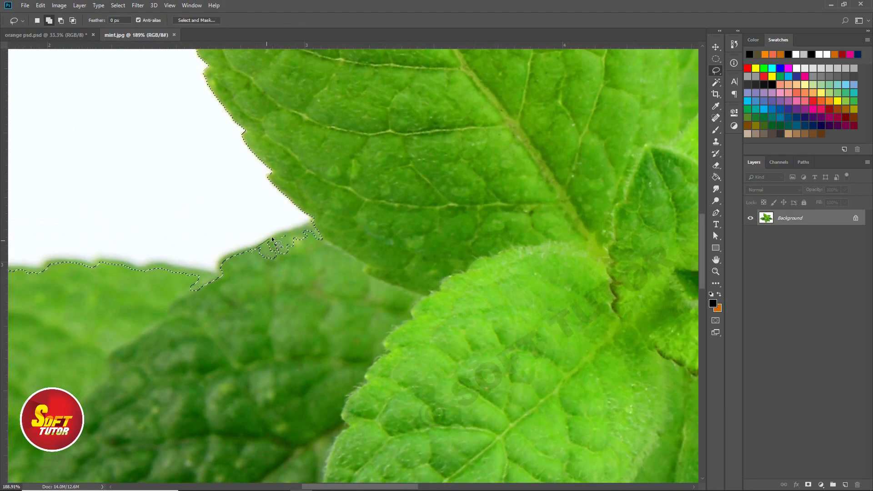
drag(365, 239, 248, 316)
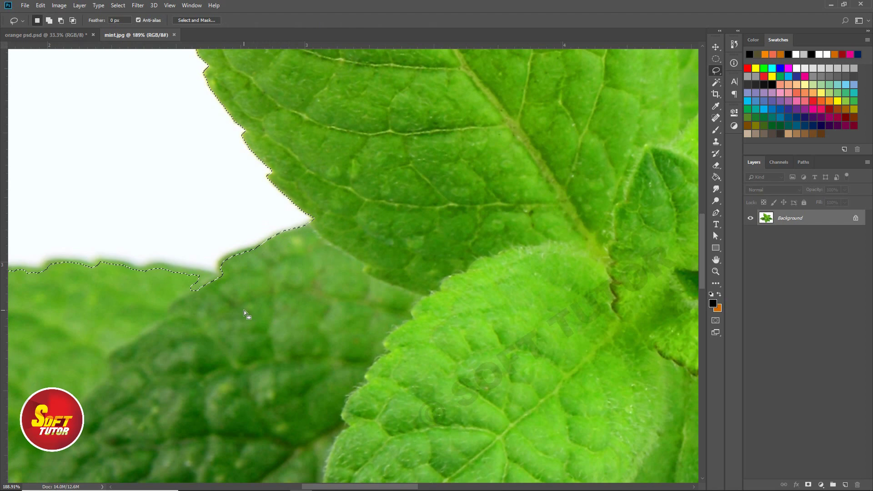
drag(162, 306, 212, 285)
Subtract the pale shadow beneath the rightmost mint leaf from the selection by tracing the leaf's lower edge with the Lasso.
key(ctrl+minus)
key(ctrl+minus)
drag(573, 188, 435, 247)
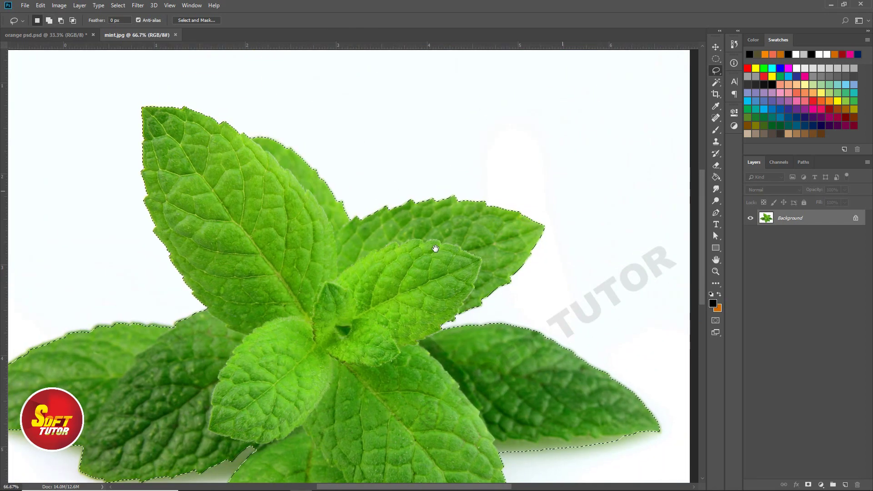
key(ctrl+minus)
drag(500, 379, 520, 338)
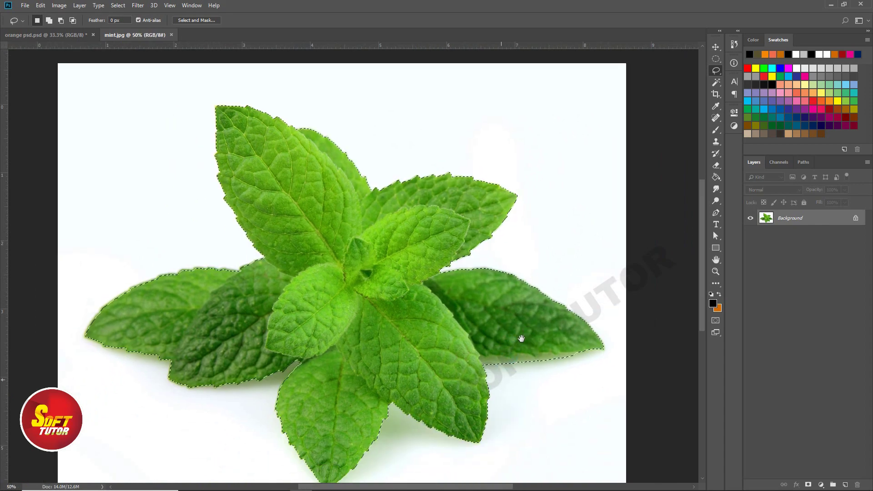
drag(367, 282, 651, 409)
drag(589, 382, 287, 216)
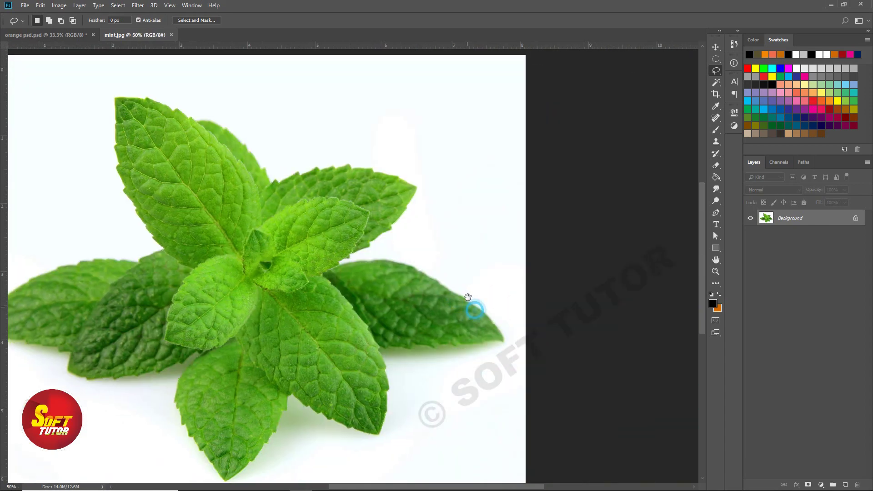
drag(468, 306, 475, 288)
drag(473, 327, 744, 452)
drag(602, 445, 474, 332)
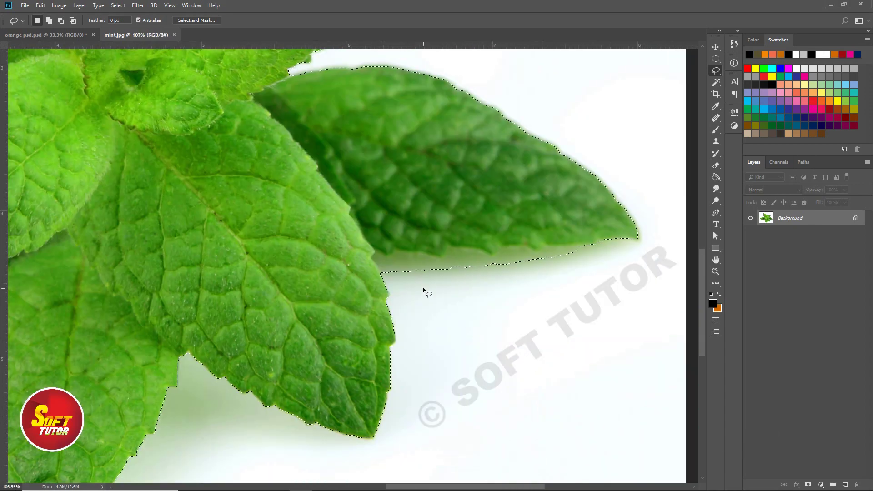
key(w)
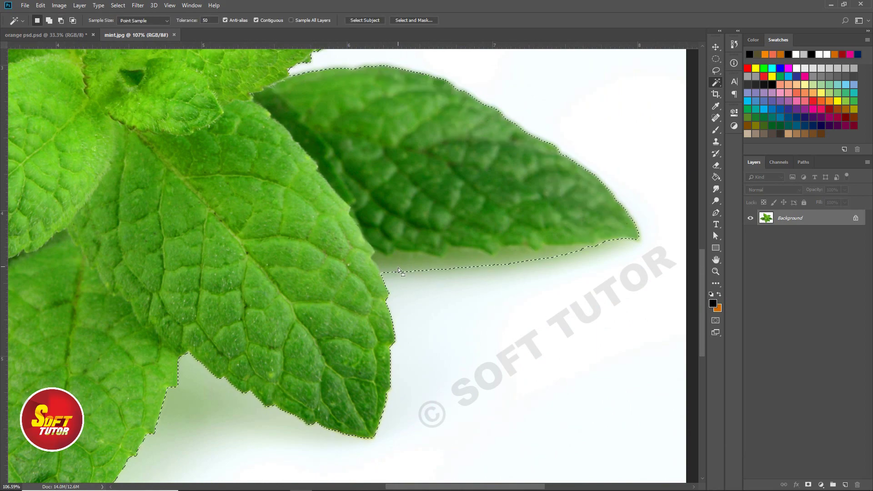
mouse_move(185, 253)
mouse_down()
mouse_move(452, 345)
mouse_move(459, 386)
mouse_move(249, 228)
mouse_up()
scroll(370, 286, up, 5)
key(l)
mouse_move(176, 286)
mouse_down()
mouse_move(236, 293)
mouse_move(167, 273)
mouse_up()
key(ctrl+z)
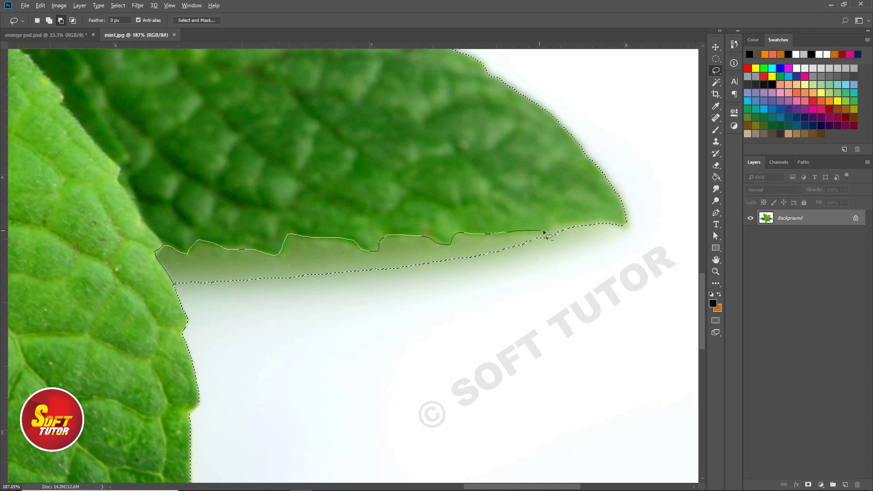
mouse_move(618, 255)
mouse_down()
mouse_move(543, 319)
mouse_move(305, 357)
mouse_move(245, 354)
mouse_up()
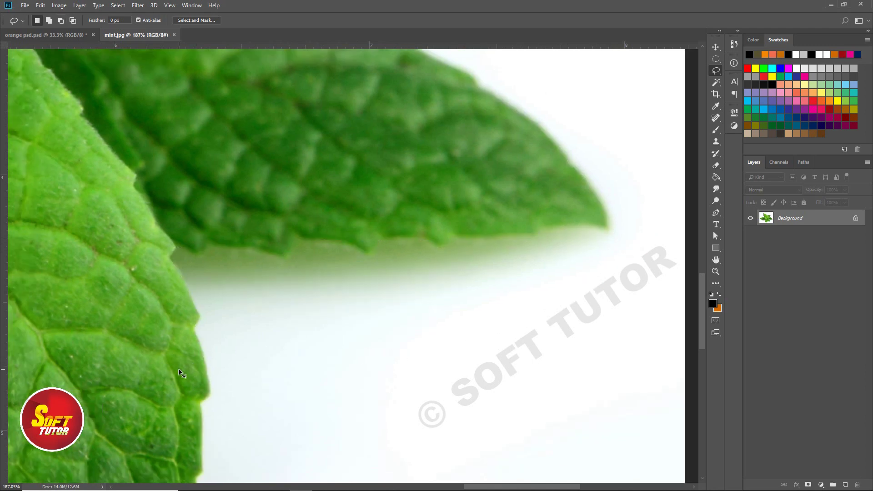
Feather the mint leaf selection by 1.5 pixels.
key(ctrl+minus)
key(ctrl+minus)
key(ctrl+minus)
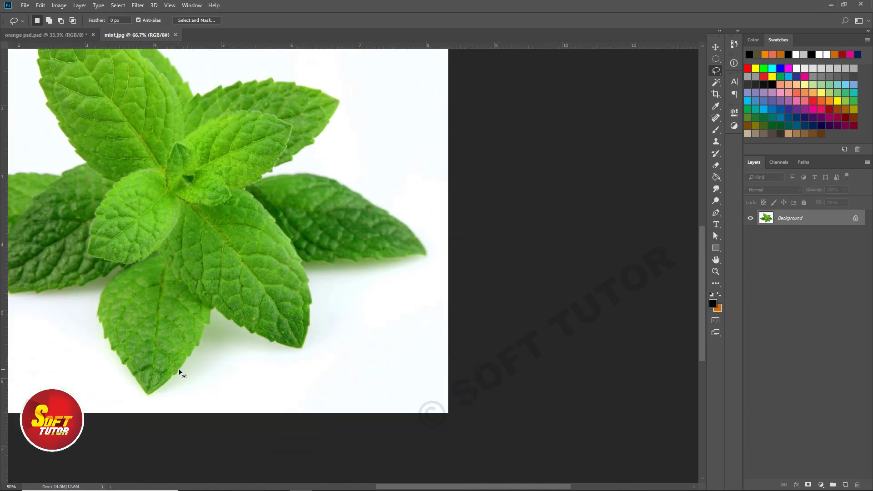
key(ctrl+minus)
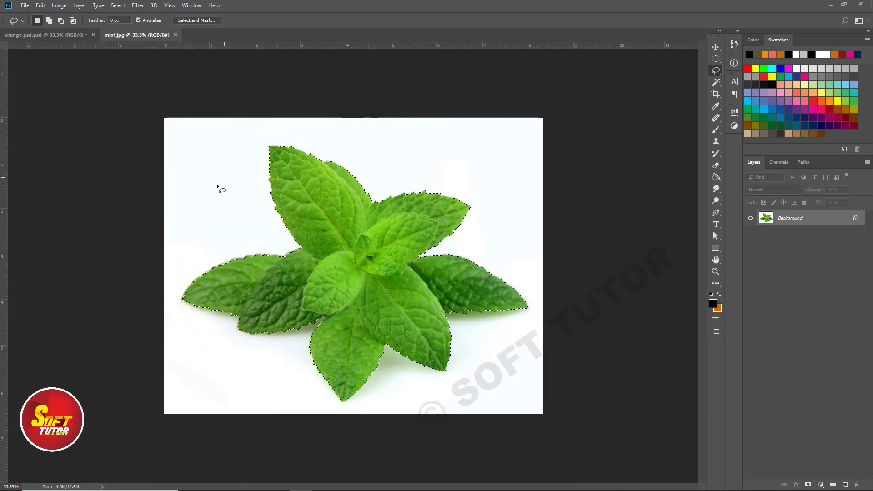
right_click(331, 213)
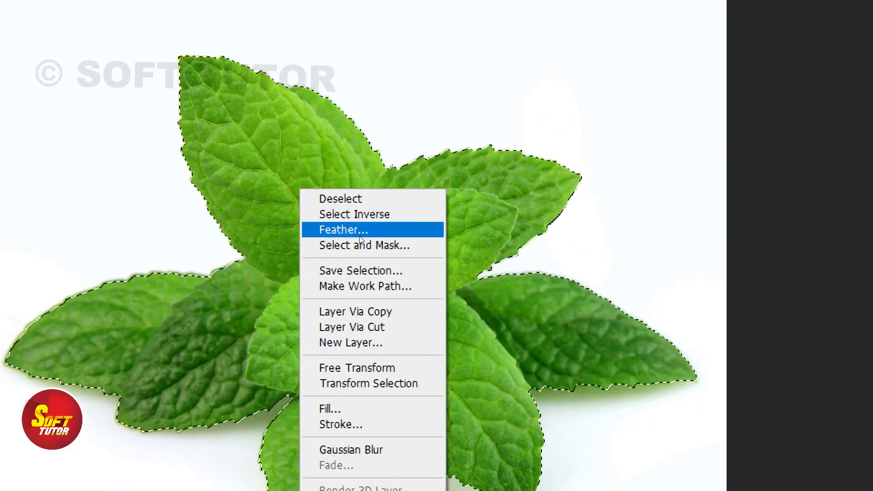
click(360, 239)
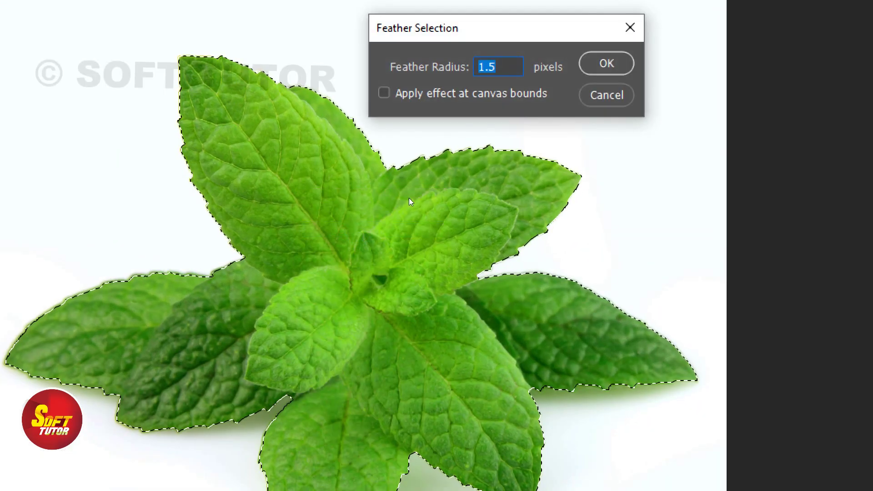
key(Return)
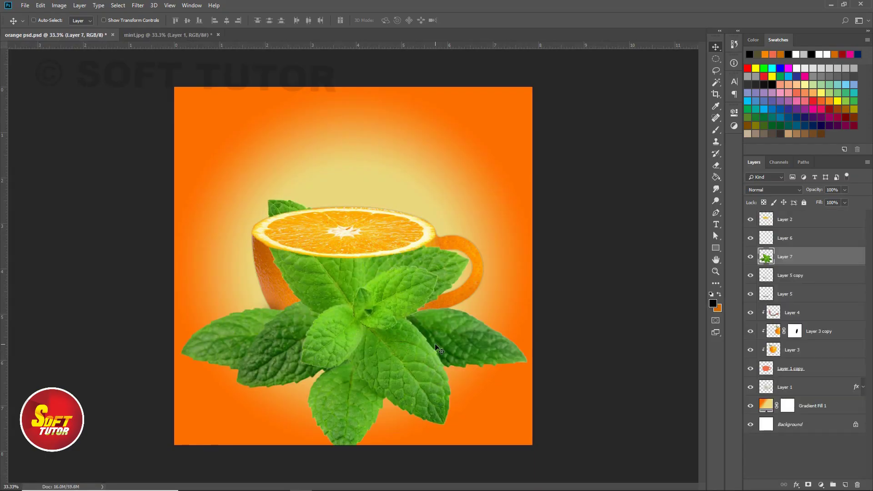
Bring the mint layer to the front in orange psd.psd, scale it down and place it at the cup's lower-right base.
key(ctrl+shift+bracketright)
key(ctrl+t)
drag(529, 454, 271, 266)
drag(224, 230, 397, 331)
drag(443, 368, 493, 387)
drag(421, 362, 389, 349)
drag(457, 387, 470, 395)
drag(414, 367, 410, 369)
key(Return)
Add a drop shadow to the mint layer and set its opacity to 36%.
scroll(382, 390, up, 2)
double_click(811, 219)
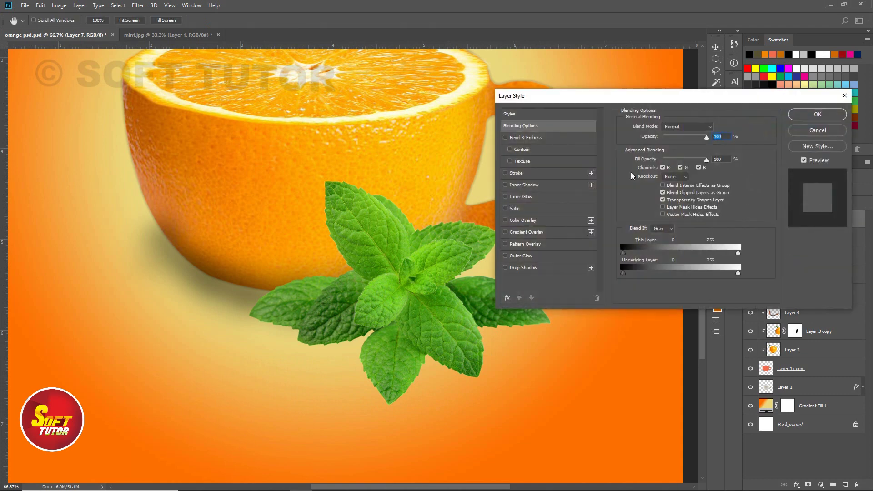
click(521, 268)
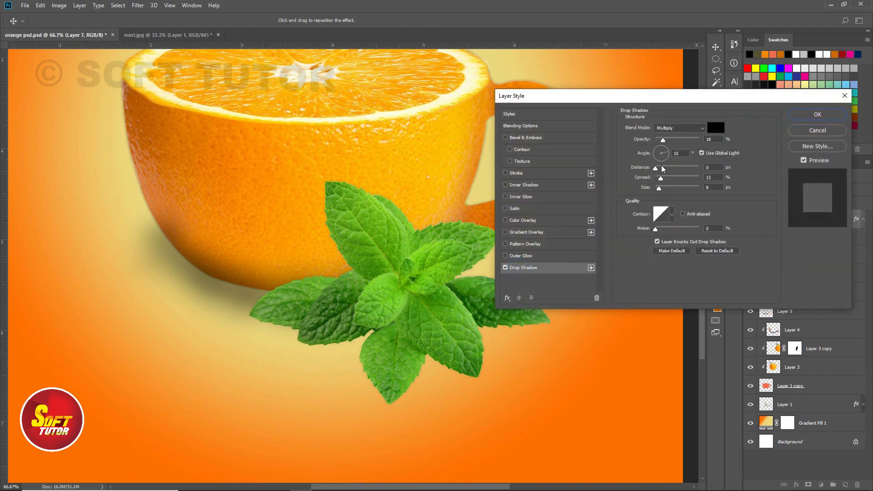
drag(663, 141, 673, 143)
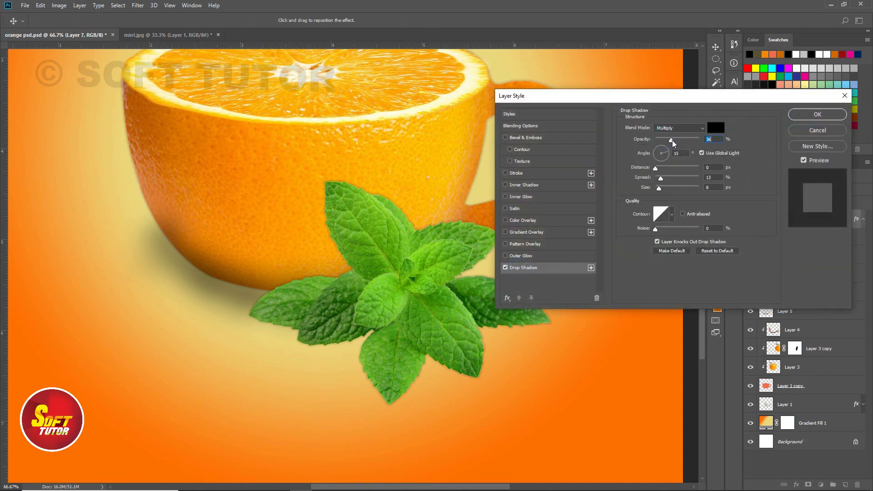
drag(317, 307, 488, 394)
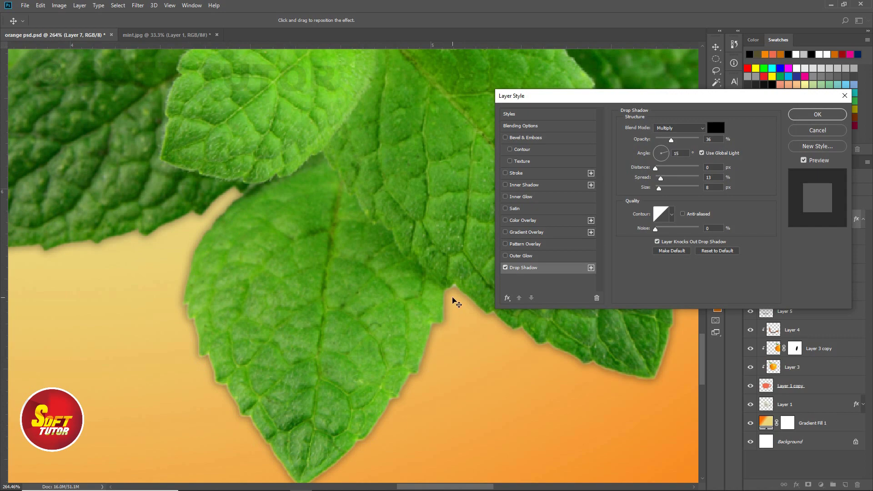
Add a second drop shadow to the mint layer, offset it by 31 px and give it a low opacity.
scroll(453, 300, down, 5)
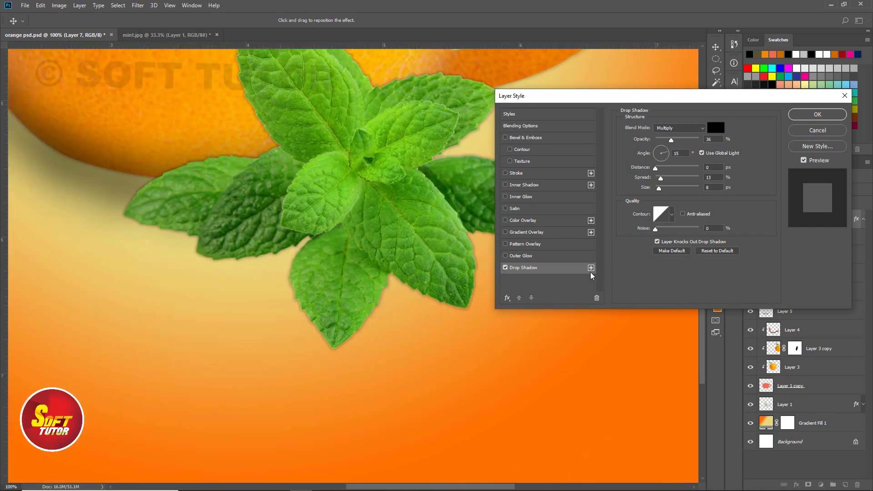
click(590, 268)
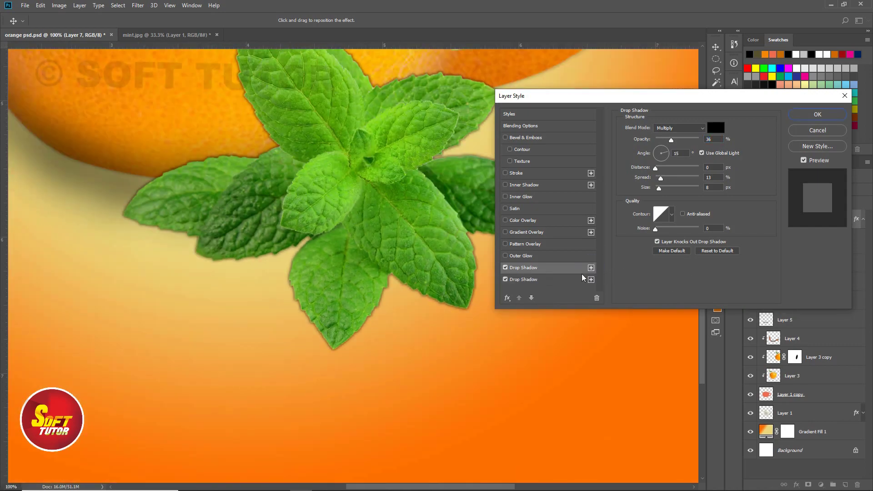
drag(673, 141, 690, 142)
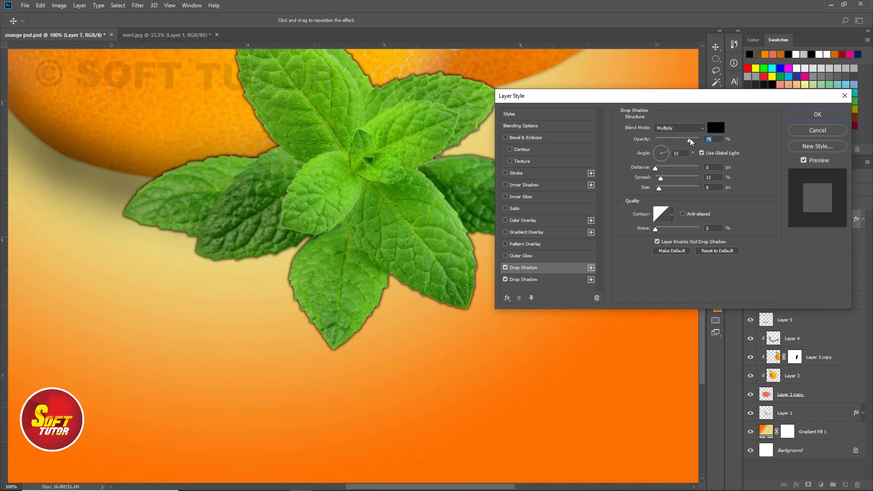
drag(655, 169, 665, 143)
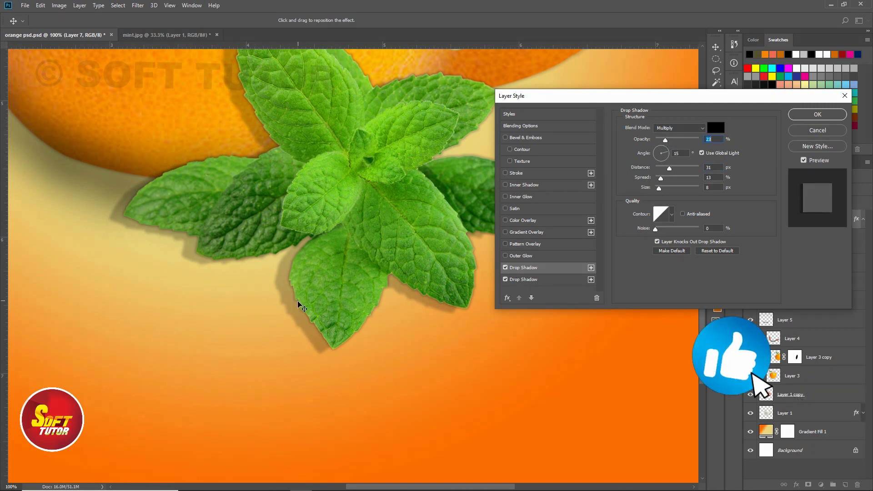
drag(665, 141, 662, 141)
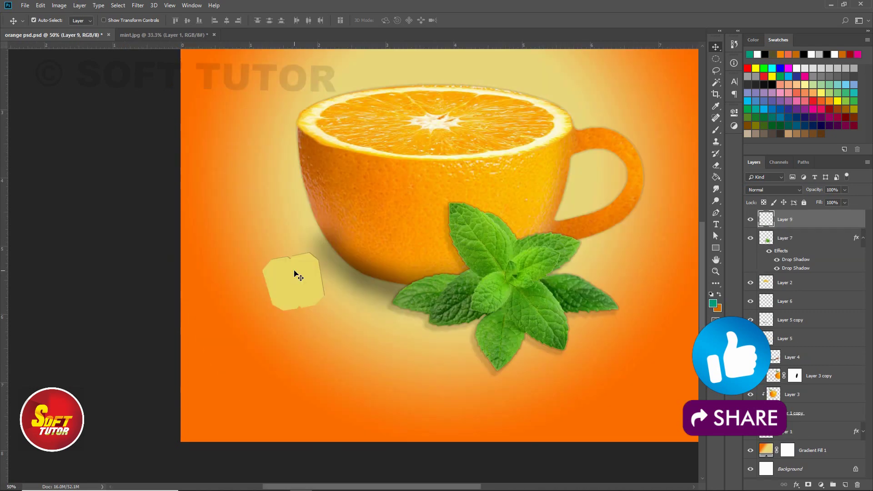
mouse_move(295, 275)
mouse_down()
mouse_move(290, 286)
mouse_move(286, 277)
mouse_move(298, 265)
mouse_up()
drag(446, 184, 401, 230)
drag(260, 317, 251, 316)
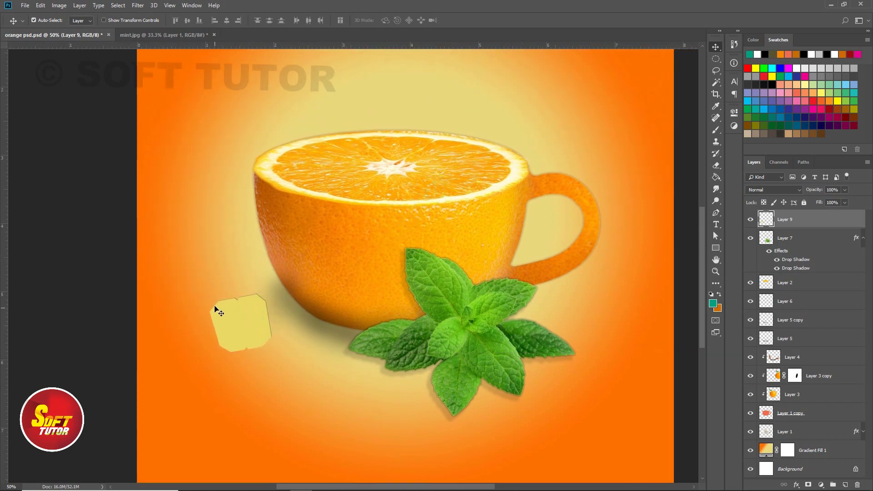
drag(329, 242, 324, 256)
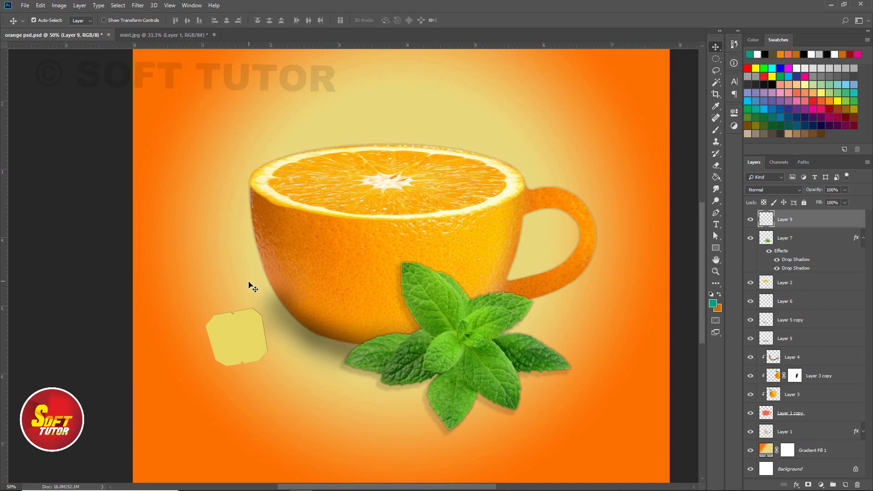
Create a new layer and draw a curved string path with the Pen tool from the tea tag over the cup's left rim.
click(845, 485)
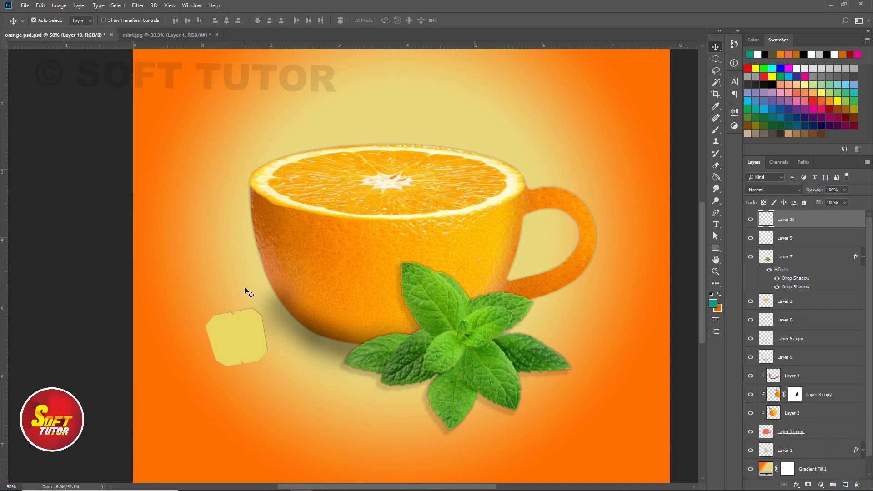
key(p)
click(232, 313)
click(254, 269)
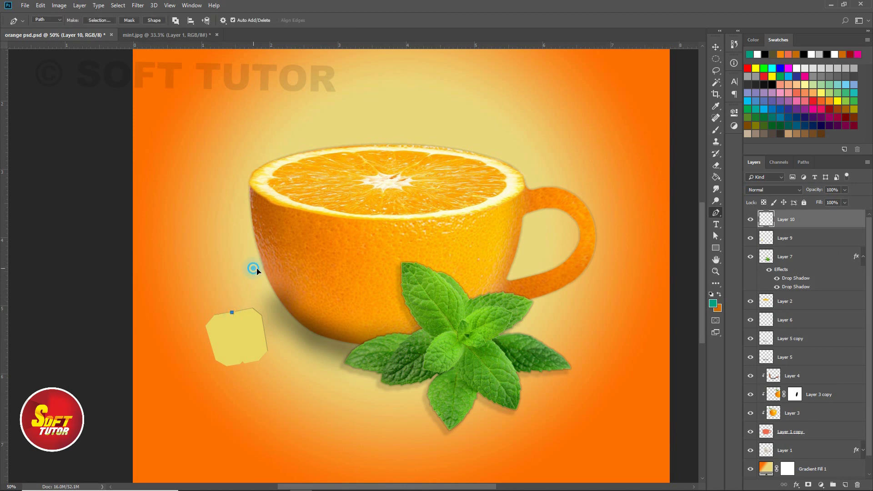
drag(262, 253, 262, 205)
drag(273, 189, 290, 196)
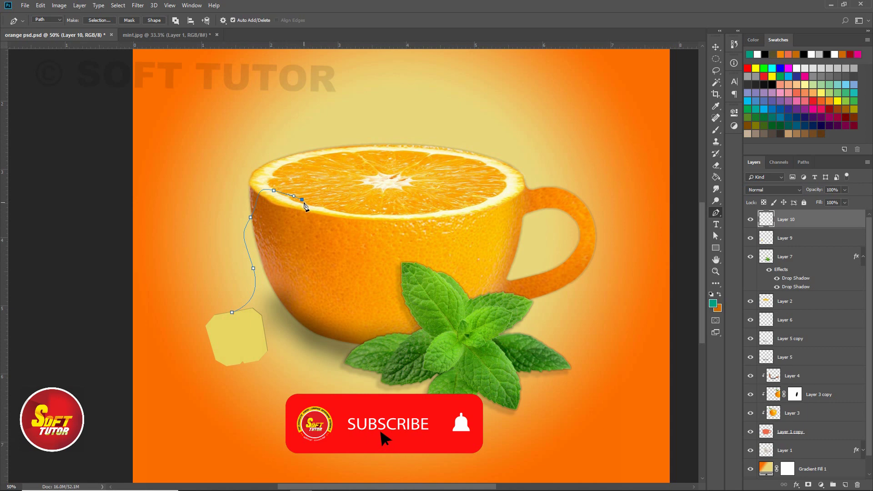
drag(304, 205, 306, 209)
Stroke the string path in white using the Pencil with Simulate Pressure enabled.
key(ctrl+plus)
right_click(349, 186)
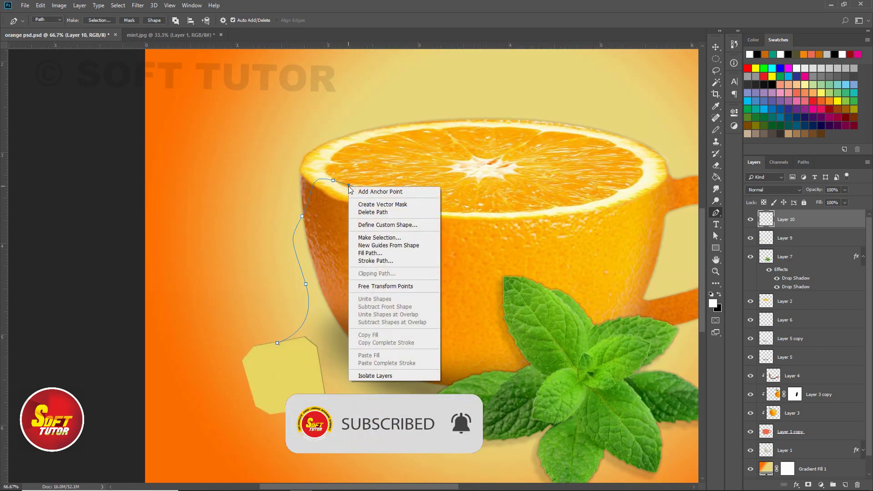
click(370, 261)
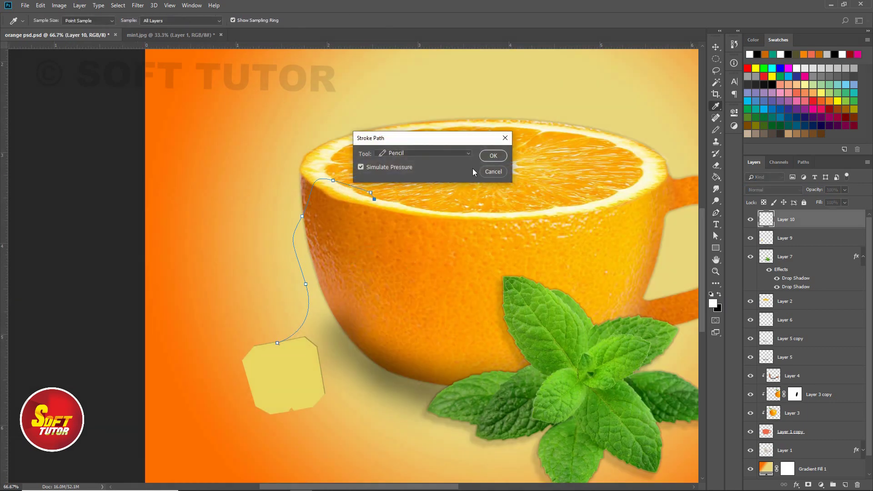
click(421, 155)
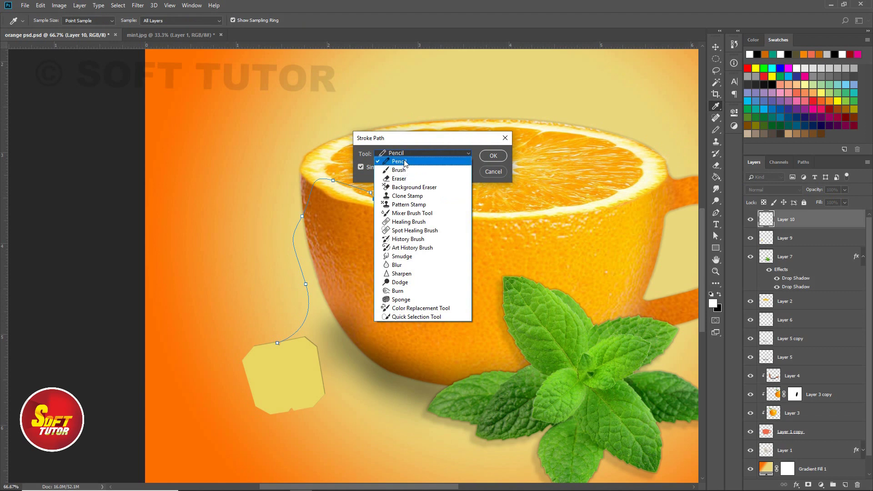
click(366, 161)
click(493, 156)
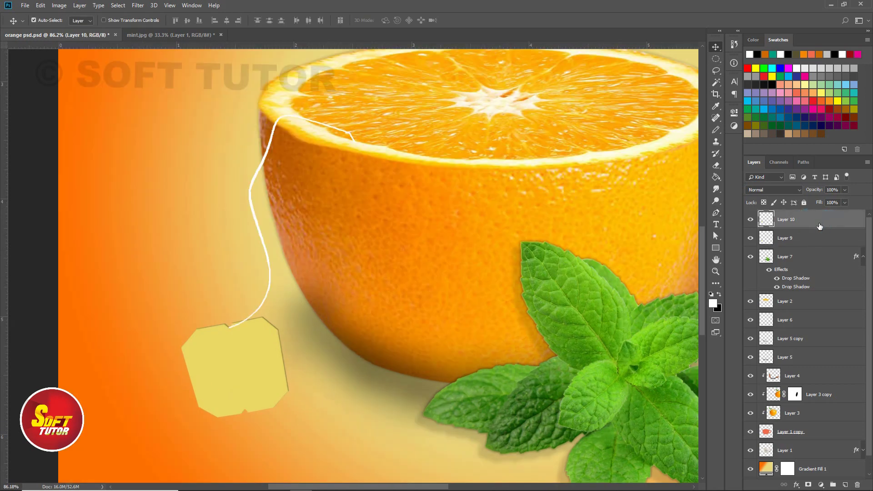
Add a drop shadow to the tea-tag string layer and lower its opacity to 13%.
double_click(816, 222)
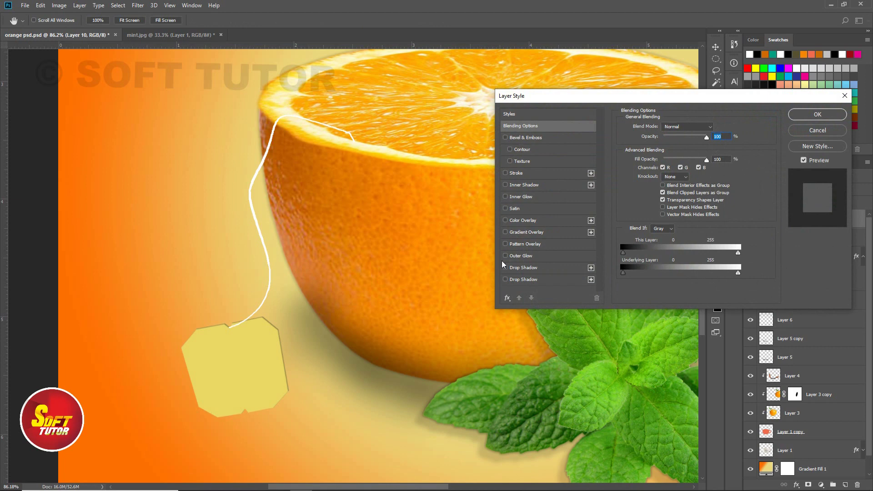
click(530, 279)
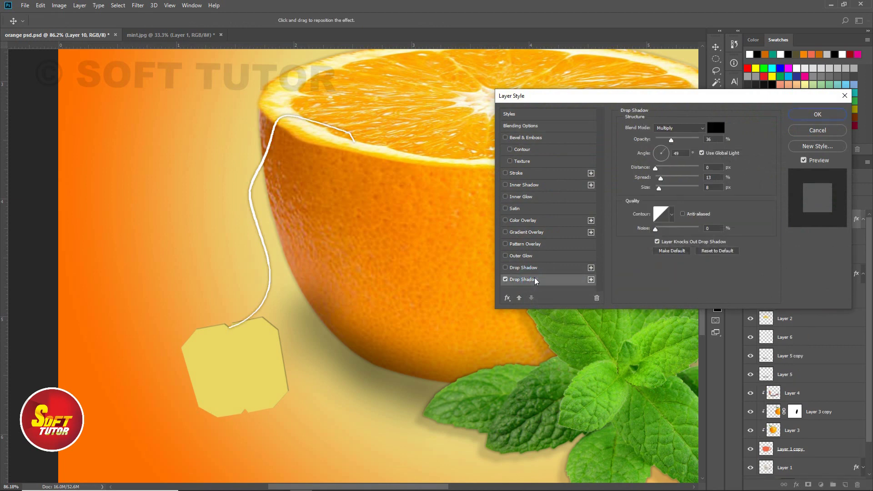
drag(669, 140, 663, 142)
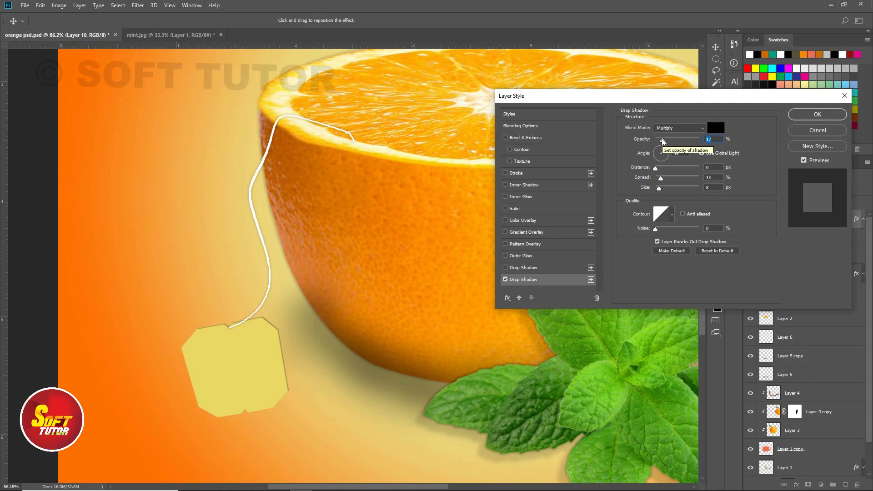
drag(662, 141, 661, 142)
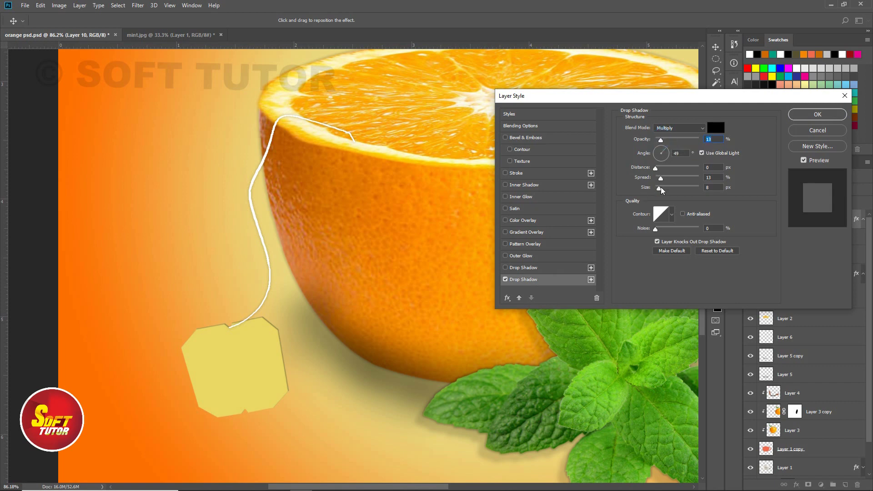
click(817, 114)
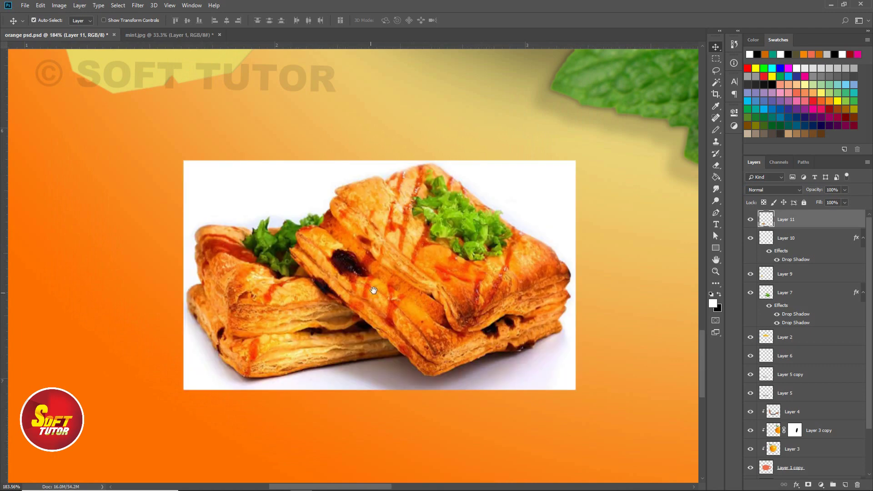
Select the white background around the pasted pastry image with the Magic Wand, adding the grey shadow areas beneath the pastries.
drag(373, 290, 321, 282)
drag(88, 122, 572, 419)
drag(316, 268, 309, 246)
key(w)
click(203, 137)
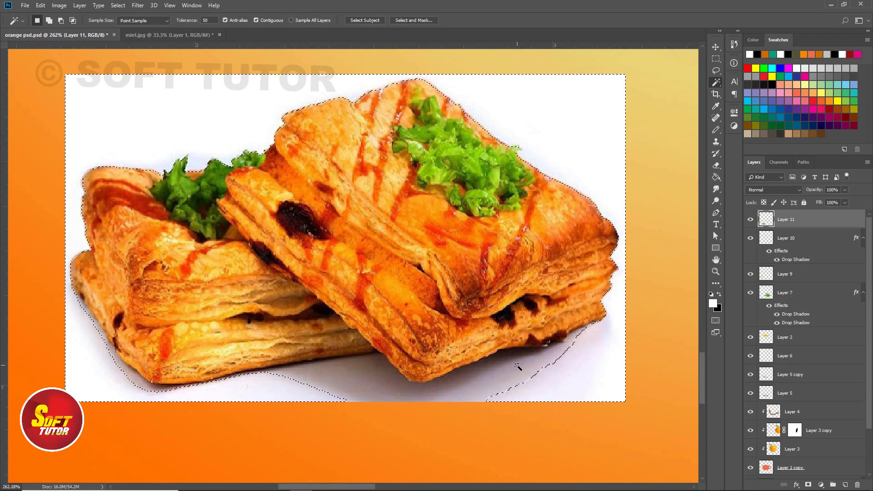
shift+click(503, 370)
shift+click(485, 364)
shift+click(464, 373)
shift+click(434, 385)
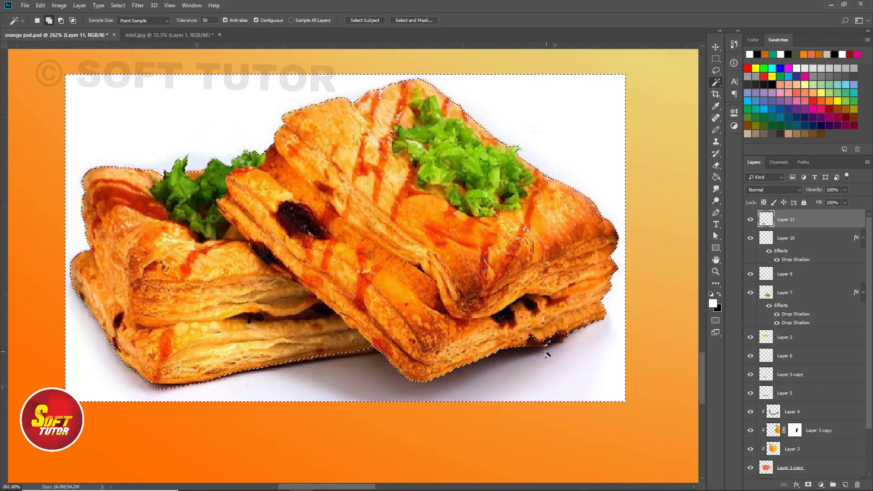
Feather the background selection and delete it from the pastry layer, leaving only the cut-out pastries.
key(shift+F6)
key(Return)
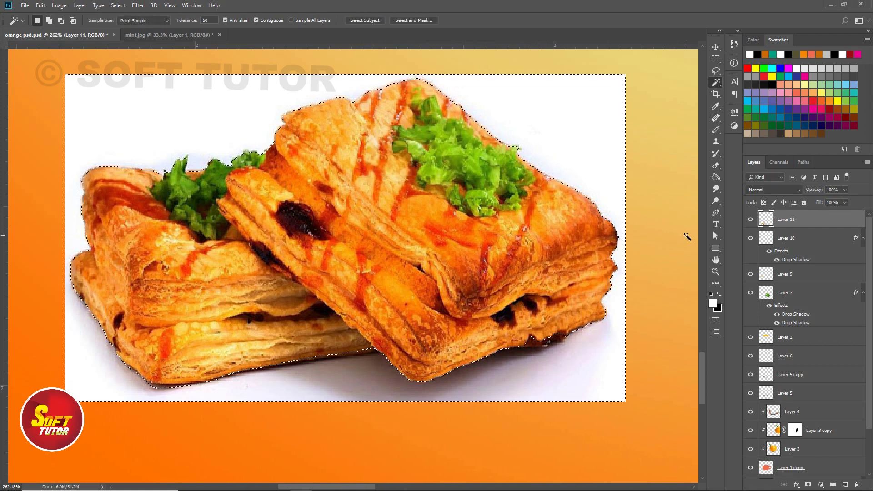
key(Delete)
key(Delete)
key(Delete)
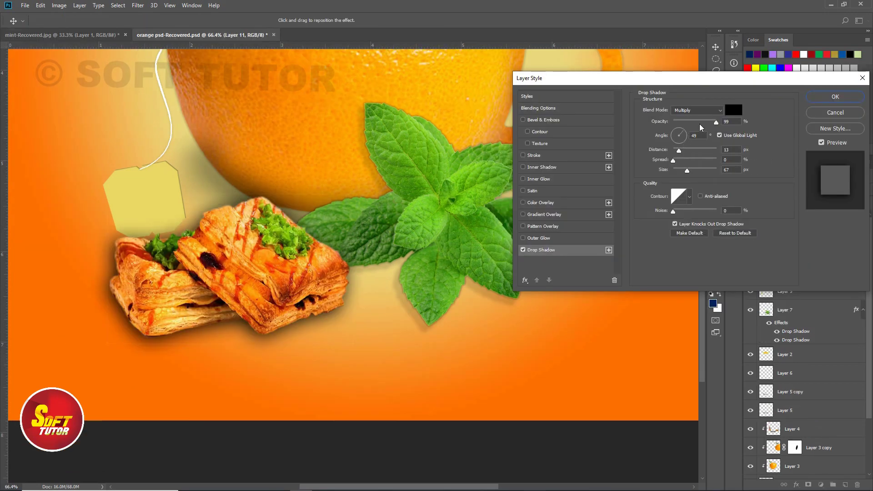
Give the pastry layer a drop shadow with 51% opacity and increase the shadow's distance.
drag(700, 124, 695, 122)
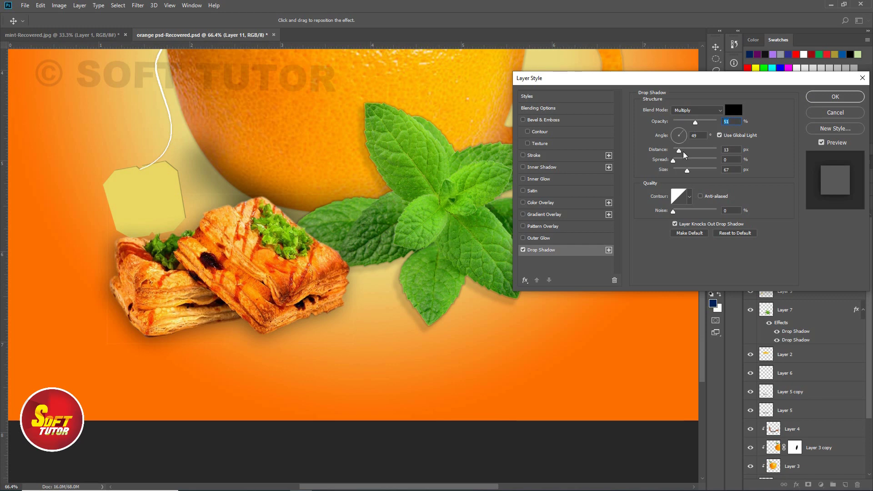
drag(678, 150, 687, 153)
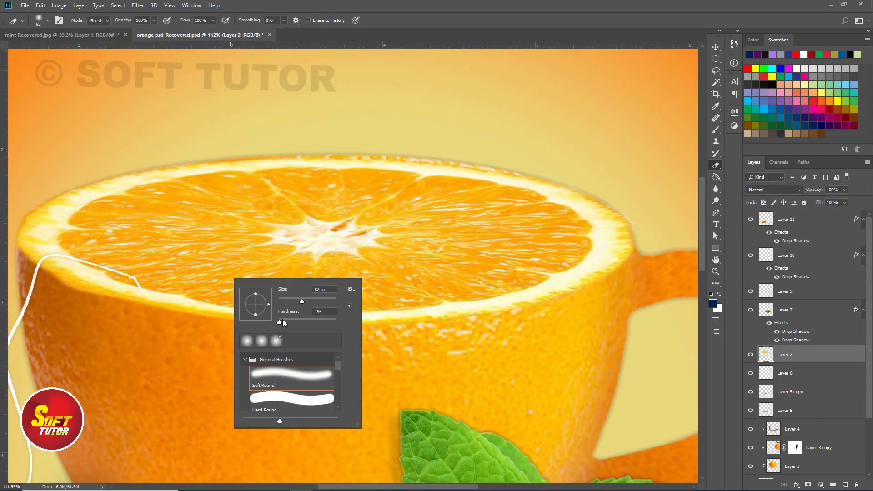
Clean up the left and front outer edge of the orange slice's rim on Layer 2 with a soft 31 px Eraser.
drag(290, 299, 287, 299)
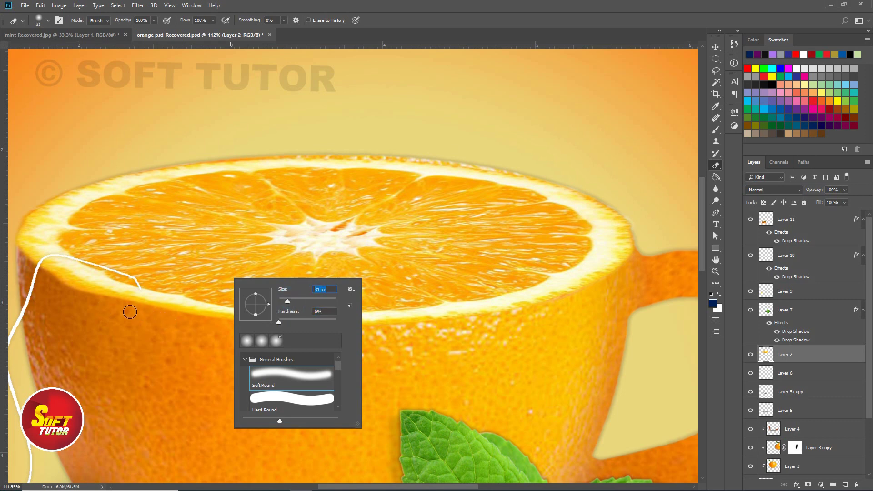
key(Return)
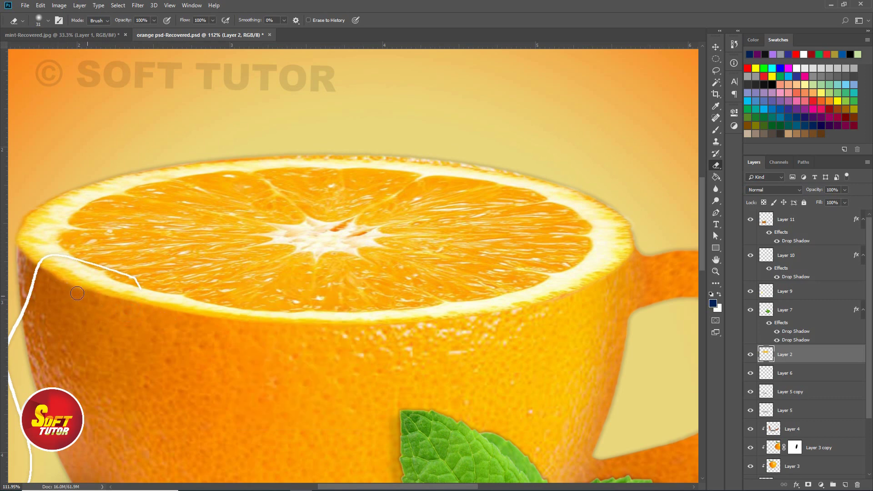
drag(178, 314, 258, 308)
drag(51, 195, 325, 334)
mouse_move(118, 211)
mouse_down()
mouse_move(300, 305)
mouse_move(376, 331)
mouse_move(574, 368)
mouse_up()
drag(612, 384, 210, 252)
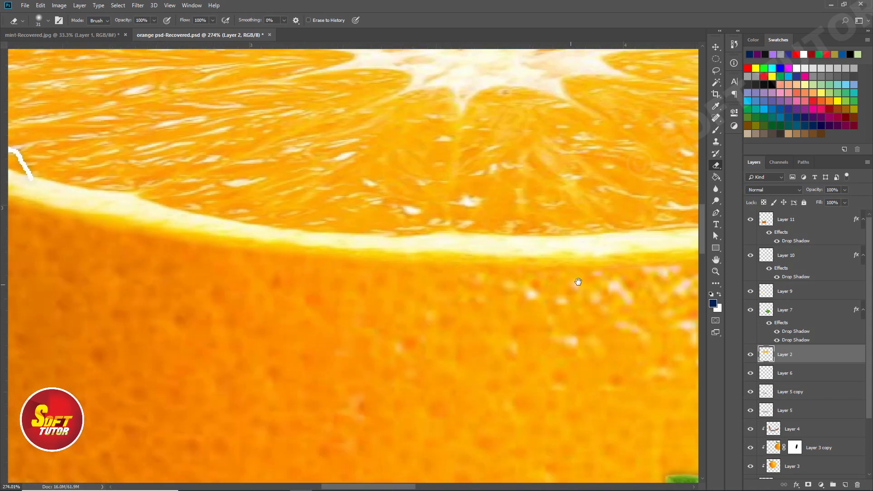
Erase the rough outer edge of the slice's rim along the front right and up past the handle joint.
drag(578, 282, 101, 267)
scroll(92, 271, left, 3)
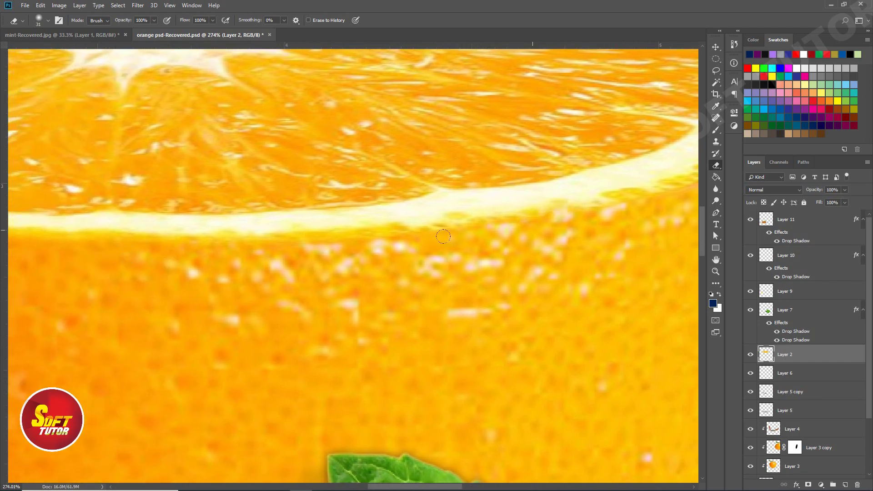
drag(220, 277, 78, 292)
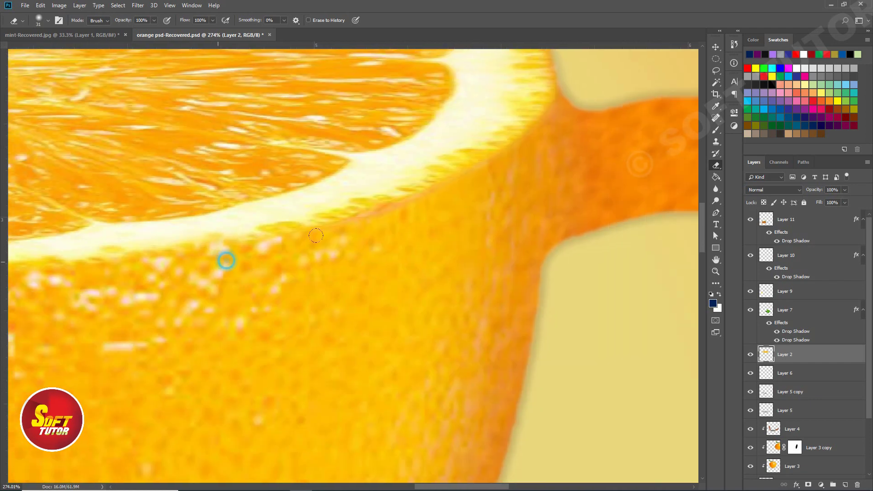
drag(425, 247, 226, 317)
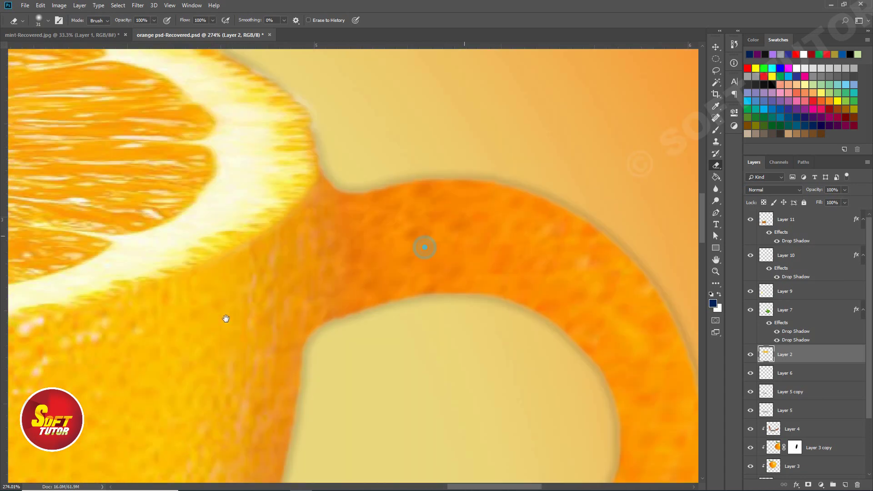
mouse_move(178, 291)
mouse_down()
mouse_move(236, 256)
mouse_move(291, 196)
mouse_move(306, 163)
mouse_move(308, 111)
mouse_move(291, 77)
mouse_up()
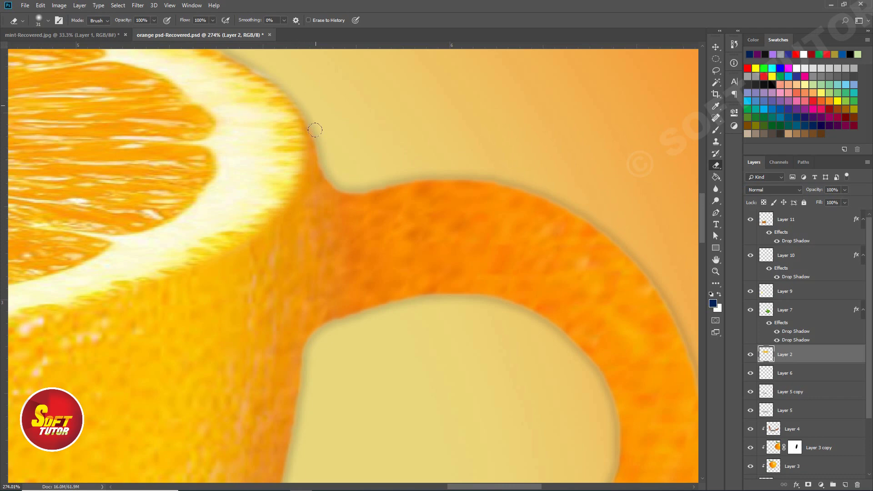
drag(233, 243, 158, 285)
key(ctrl+minus)
key(ctrl+minus)
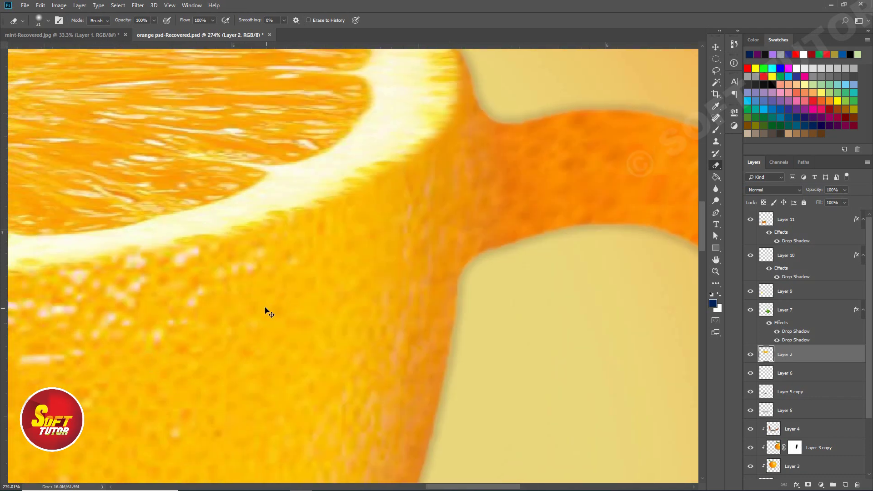
key(ctrl+minus)
key(ctrl+minus)
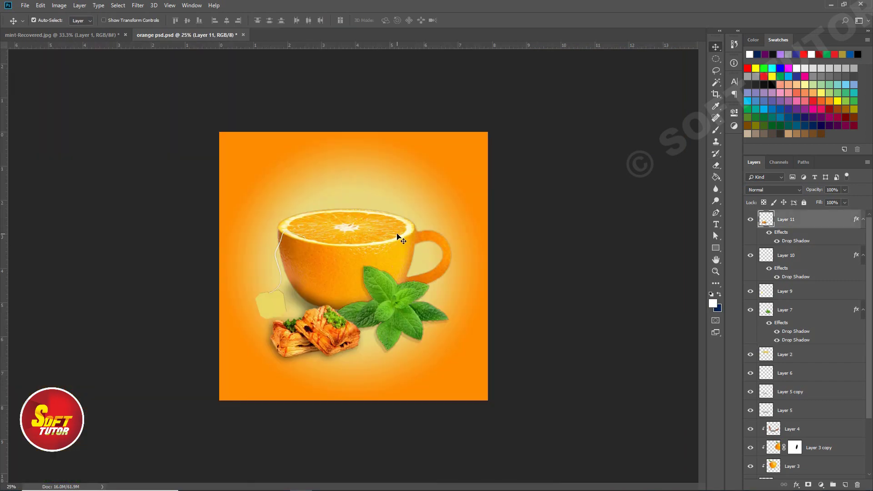
Choose the Smoke 7 brush from the 20 Smoke Brushes set.
key(b)
right_click(452, 135)
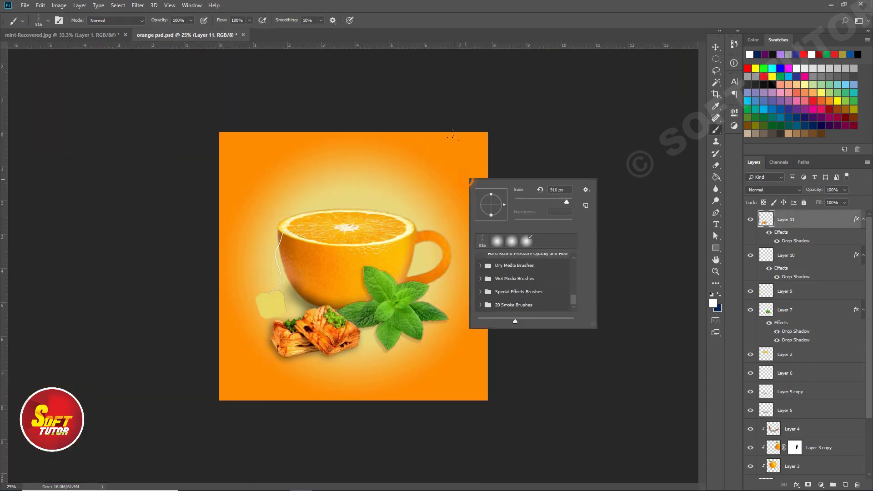
mouse_move(571, 298)
mouse_down()
mouse_move(568, 285)
mouse_move(567, 297)
mouse_up()
click(481, 305)
drag(571, 276, 572, 279)
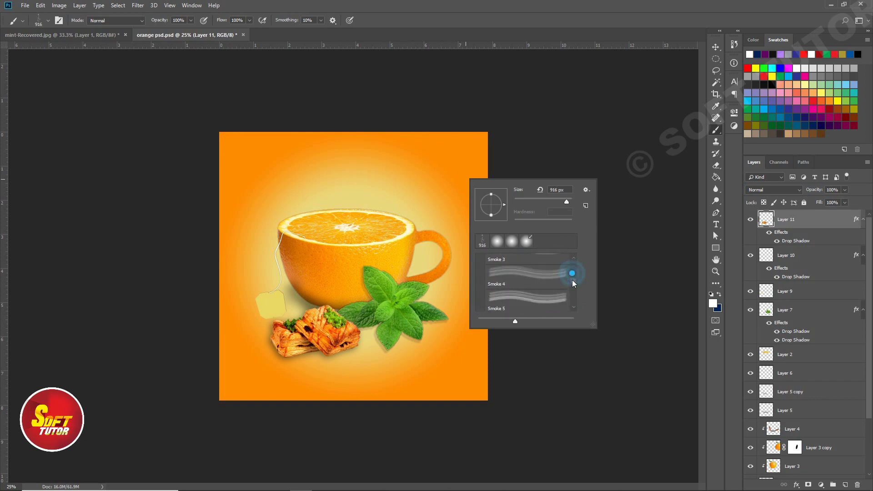
click(507, 298)
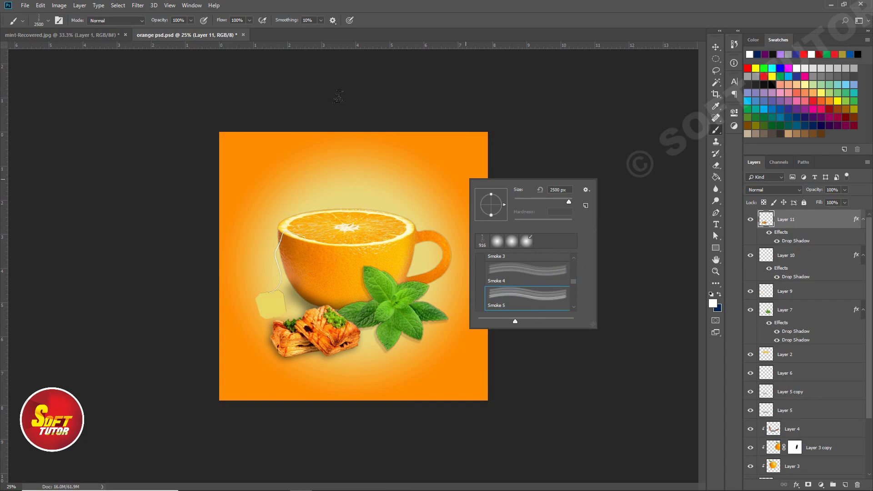
scroll(522, 298, down, 2)
click(523, 298)
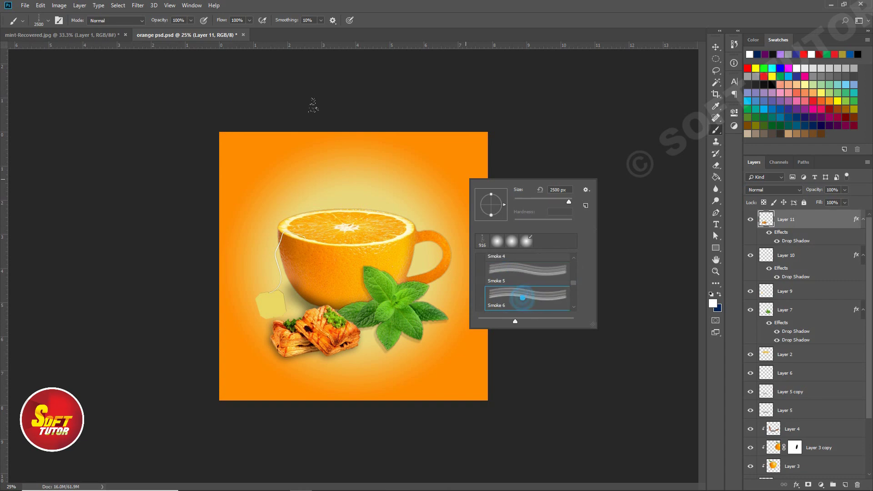
scroll(520, 295, down, 1)
click(520, 296)
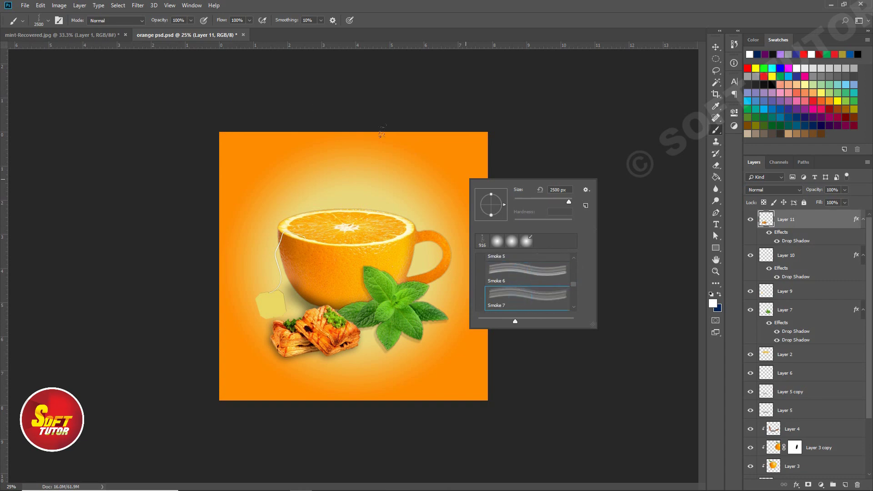
Reduce the smoke brush size and stamp three white steam plumes rising above the cup on a new layer.
alt+drag(378, 227, 282, 226)
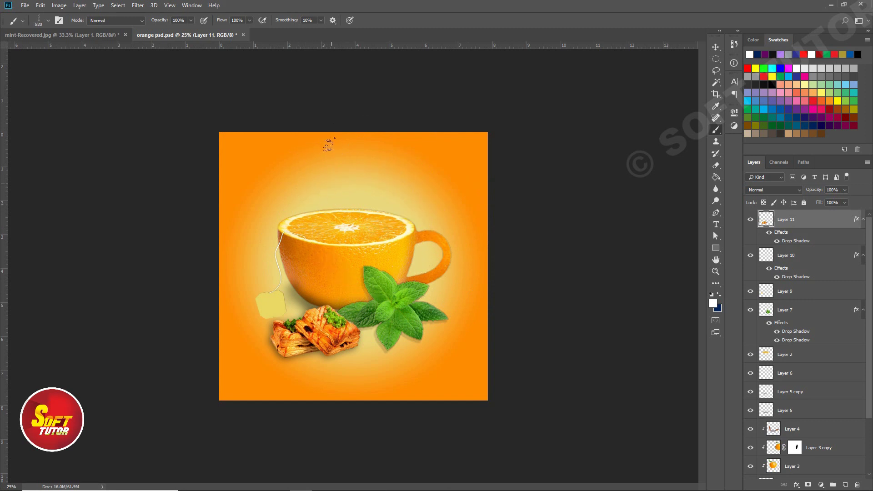
click(342, 173)
ctrl+drag(261, 125, 442, 268)
ctrl+drag(278, 73, 373, 260)
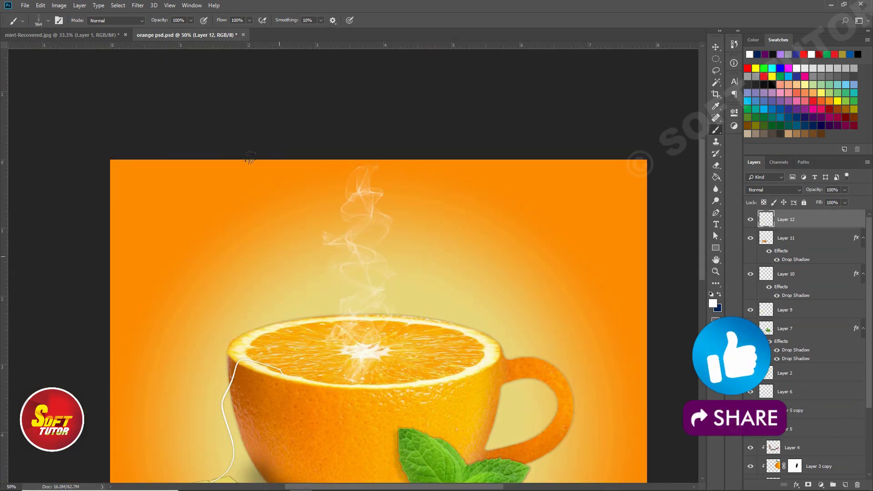
click(266, 150)
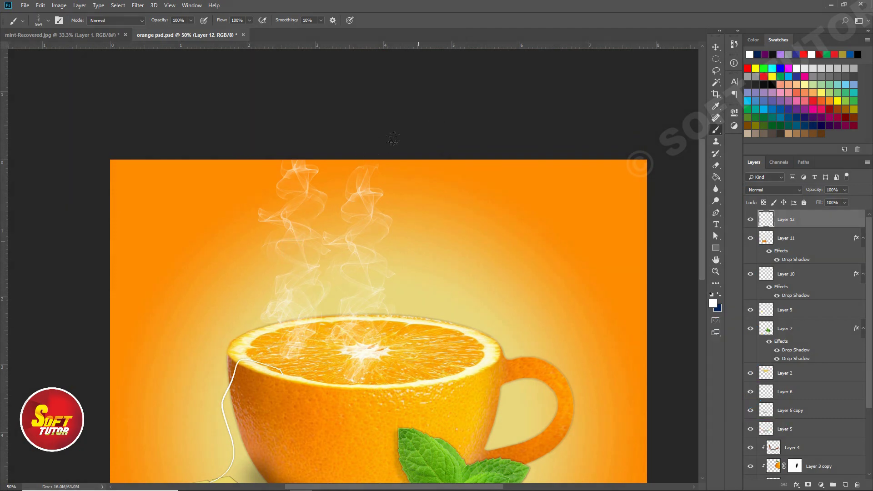
click(429, 229)
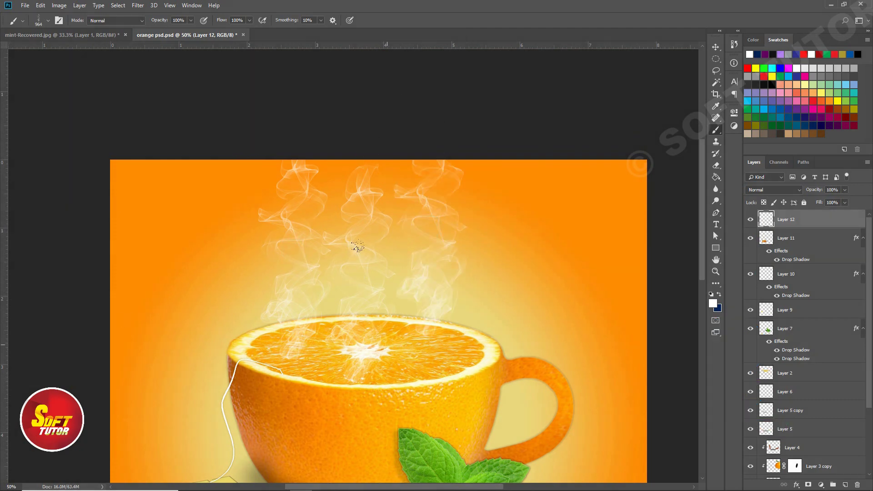
Erase the lower part of the left steam plume with a large Soft Round Eraser.
key(e)
right_click(308, 288)
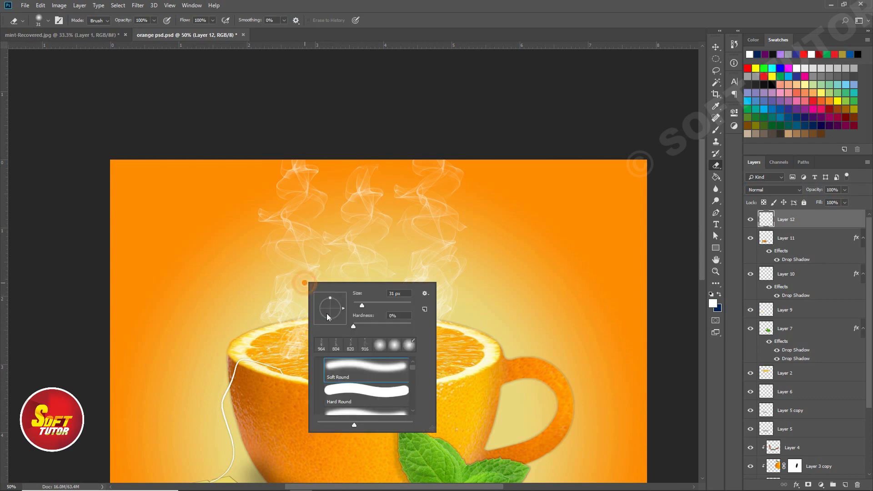
click(380, 343)
alt+drag(283, 261, 322, 261)
drag(241, 236, 290, 320)
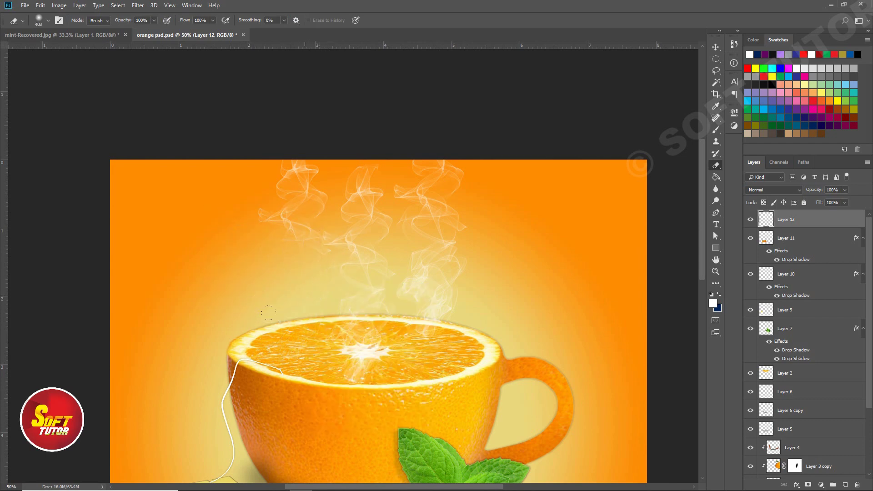
Erase the right steam plume and the rest of the left one, keeping only the central plume above the cup.
drag(423, 280, 448, 319)
click(478, 156)
drag(436, 140, 454, 204)
click(467, 245)
alt+right_click(219, 246)
click(261, 161)
click(260, 160)
click(248, 229)
click(481, 156)
click(491, 200)
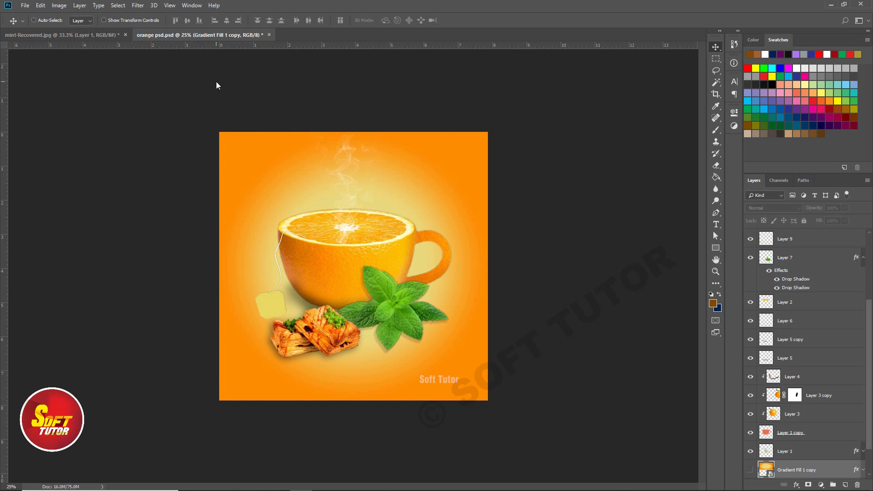
Open the oak-wooden-pattern-500x500 image and bring it into the orange psd document as a layer behind the cup.
key(ctrl+o)
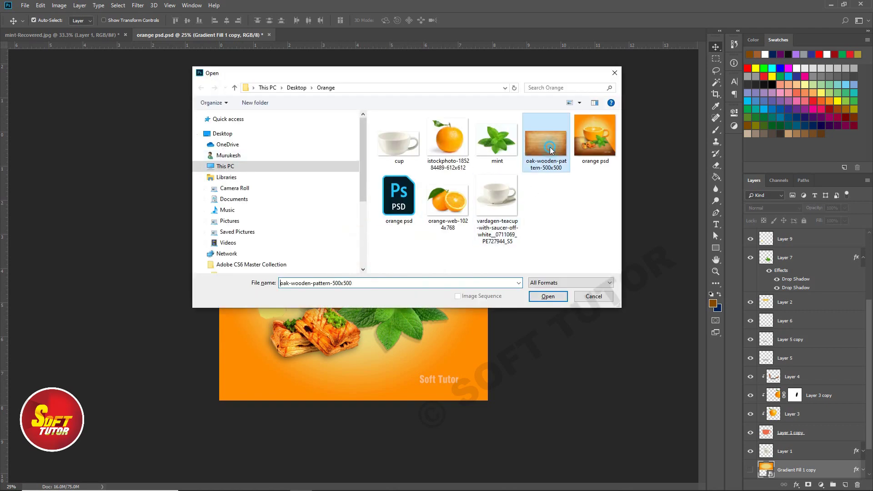
double_click(542, 147)
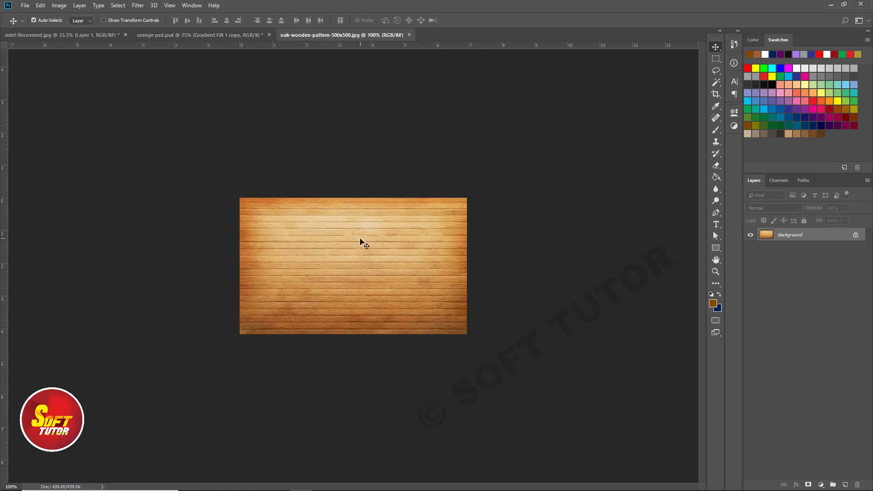
click(68, 35)
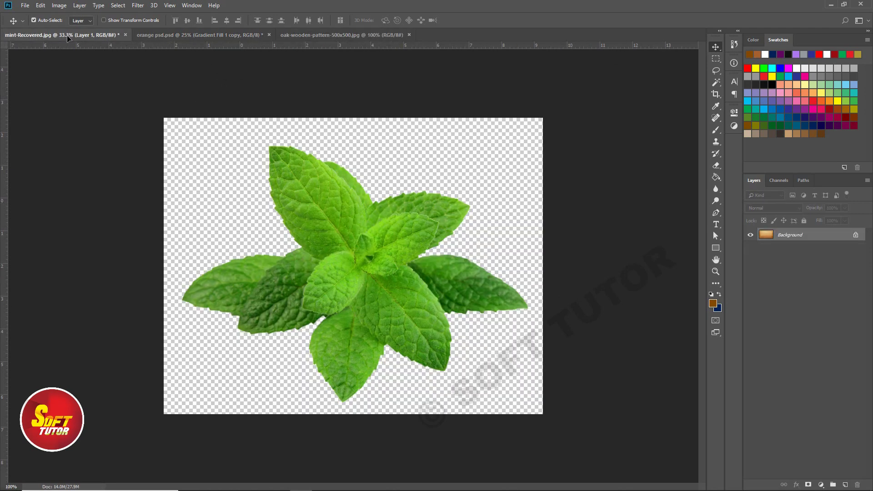
click(182, 36)
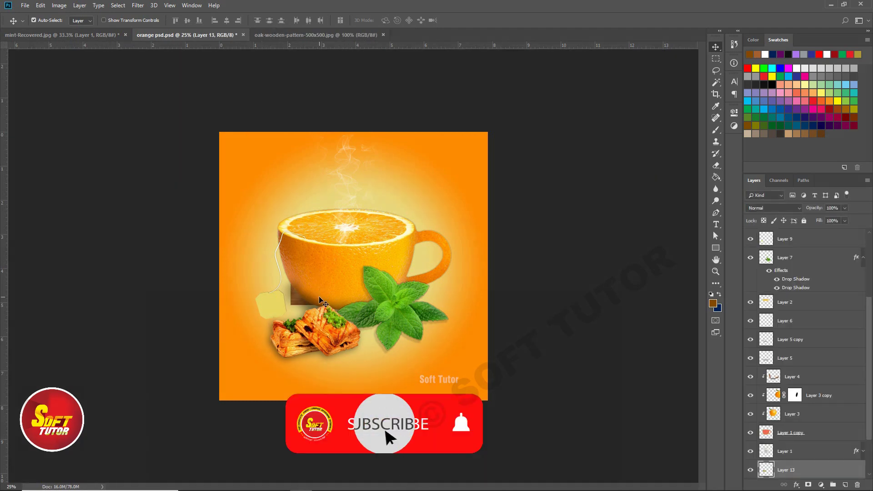
Enlarge and distort the wood layer into a tabletop across the lower half of the canvas, and place it directly above the gradient fill.
key(ctrl+shift+bracketright)
drag(331, 289, 473, 408)
key(ctrl+t)
drag(472, 262, 408, 276)
drag(473, 409, 529, 406)
mouse_move(185, 263)
mouse_down()
mouse_move(189, 286)
mouse_move(188, 276)
mouse_up()
drag(185, 408, 207, 413)
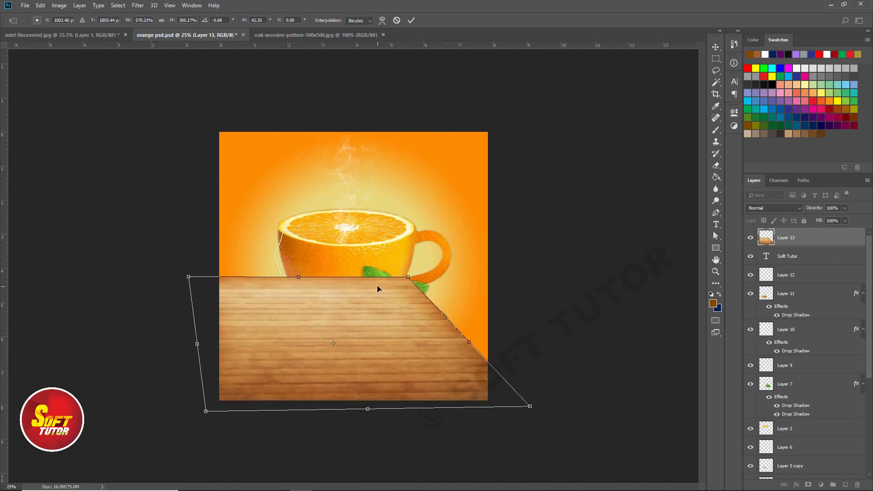
drag(410, 278, 432, 260)
drag(189, 277, 210, 281)
mouse_move(432, 257)
mouse_down()
mouse_move(444, 268)
mouse_move(436, 270)
mouse_up()
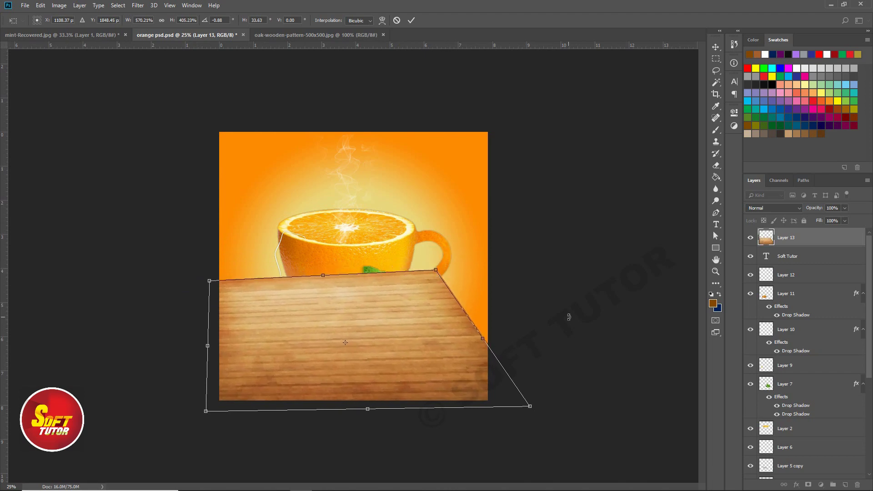
key(Return)
drag(818, 240, 789, 436)
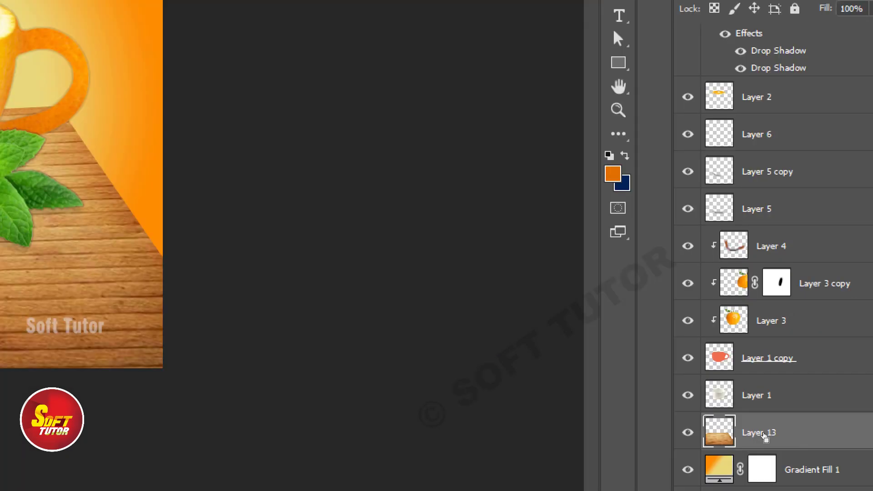
Paint soft orange around the tabletop's edges on a new layer above the wood, limited to the wood's outline, and clear the selection.
ctrl+click(765, 435)
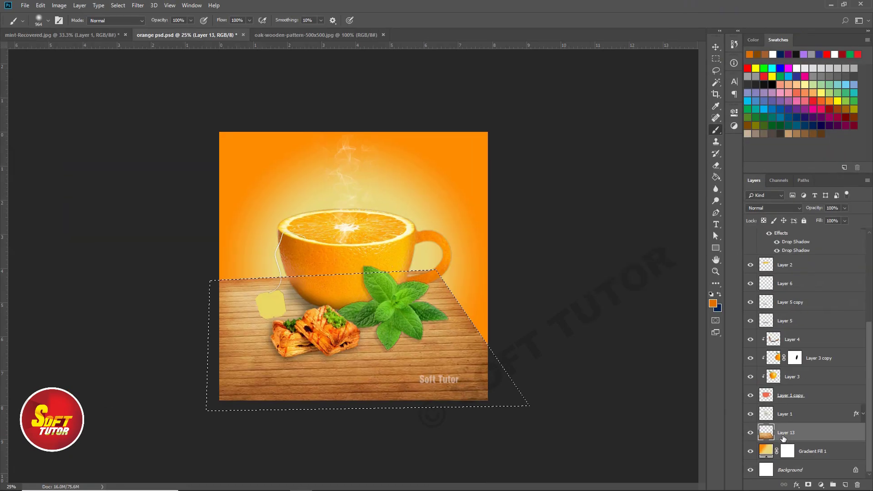
click(845, 484)
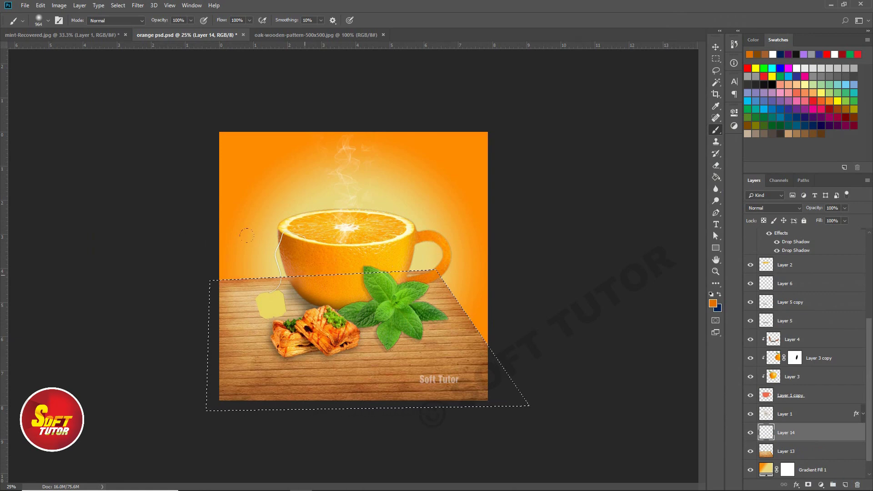
mouse_move(206, 255)
mouse_down()
mouse_move(172, 335)
mouse_move(175, 371)
mouse_move(359, 388)
mouse_move(466, 368)
mouse_up()
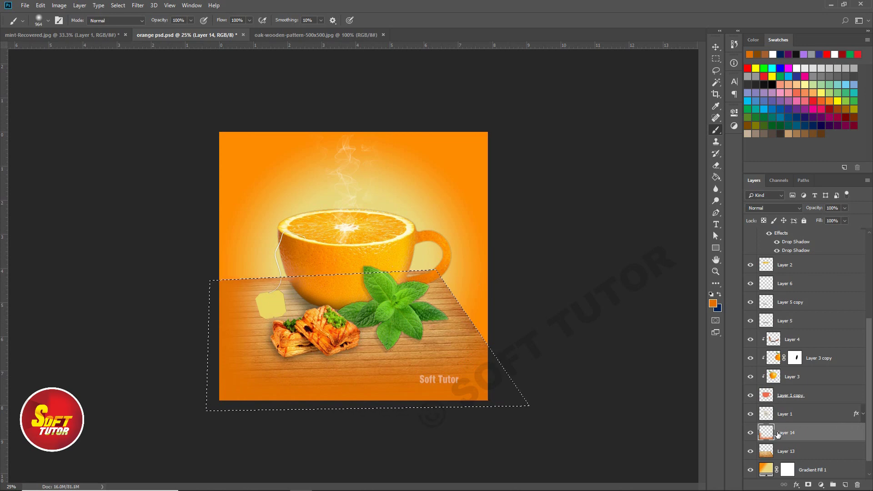
right_click(421, 309)
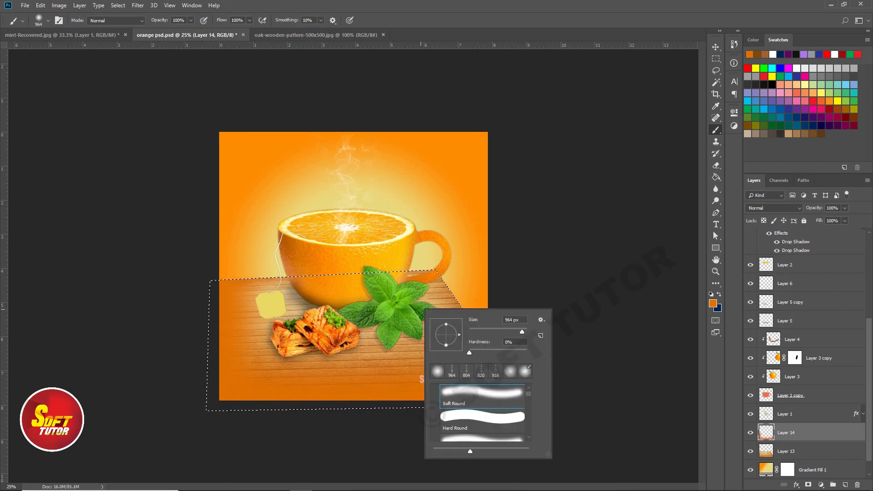
click(826, 437)
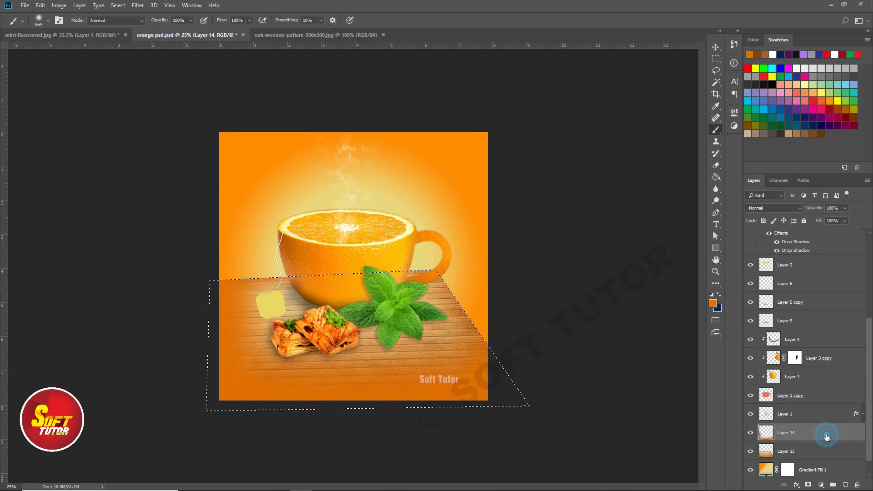
key(ctrl+d)
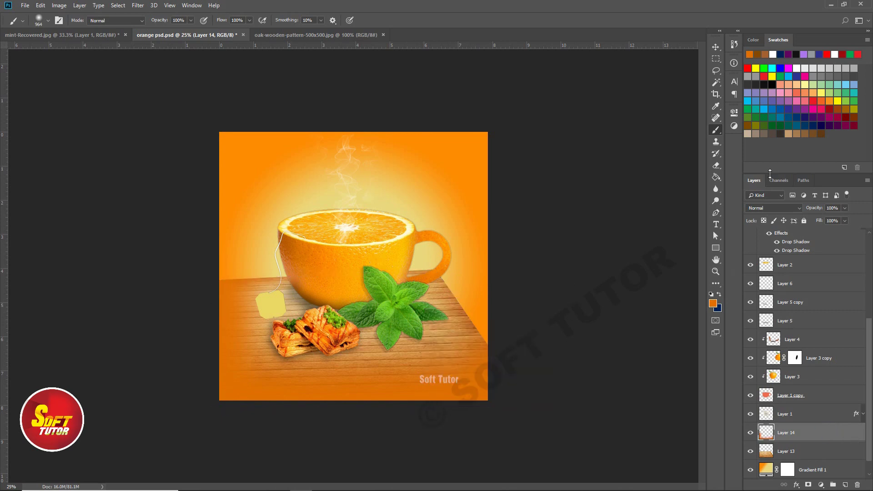
Set the orange tabletop paint layer to Multiply blending and lower its opacity.
click(778, 208)
click(772, 248)
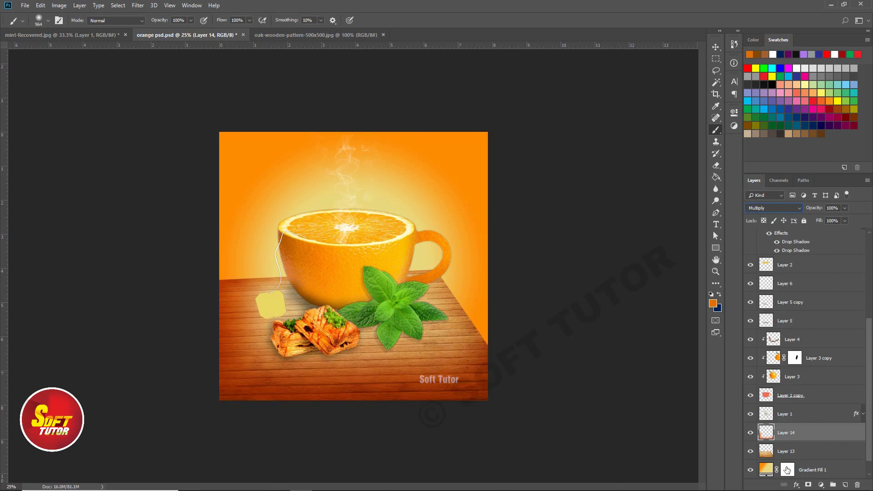
drag(815, 209, 802, 211)
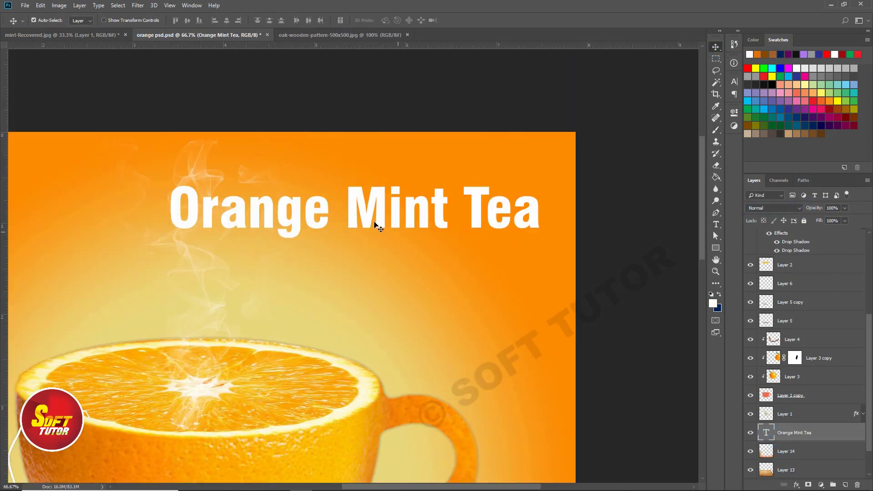
Reduce the Orange Mint Tea text to 43% opacity and break it onto two lines after the word Orange.
drag(799, 209, 785, 210)
double_click(350, 208)
key(Return)
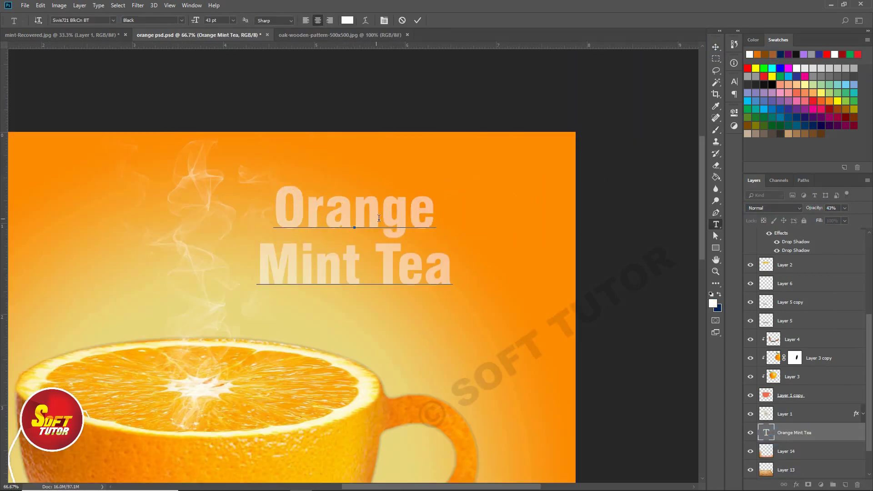
Remove the word Orange from the title so it reads Mint Tea, and move it lower beside the steam.
key(ctrl+a)
click(398, 255)
drag(357, 213, 582, 213)
key(ctrl+c)
key(Delete)
key(Delete)
key(ctrl+Return)
drag(448, 204, 449, 265)
Add the word Orange as a separate white text layer above Mint Tea and enlarge it to 49 pt.
click(359, 204)
key(ctrl+v)
key(ctrl+a)
key(ctrl+shift+period)
key(ctrl+shift+period)
key(ctrl+shift+period)
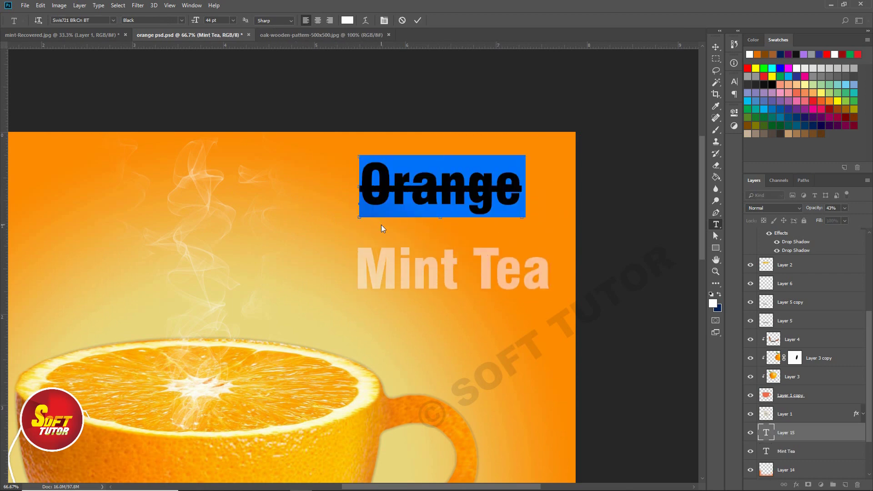
click(417, 20)
Move the Orange text down against Mint Tea and scale it to about 103% width and 116% height.
click(715, 46)
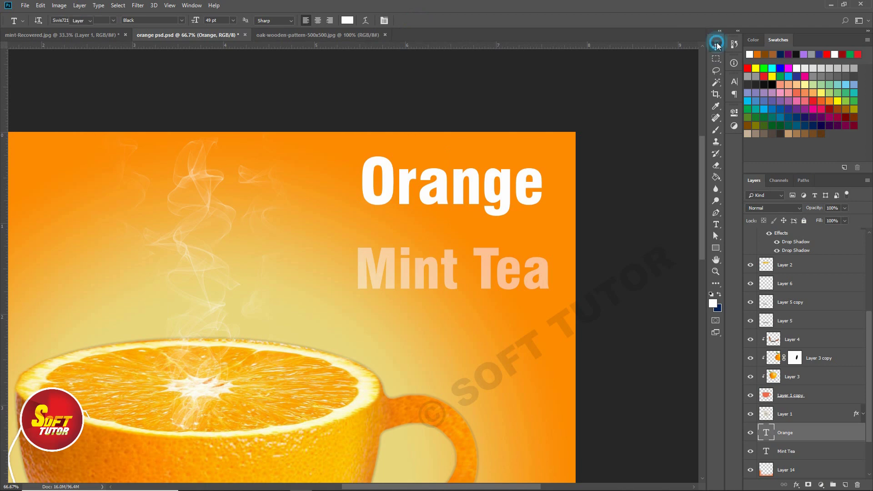
drag(476, 187, 478, 217)
key(ctrl+t)
drag(552, 176, 553, 167)
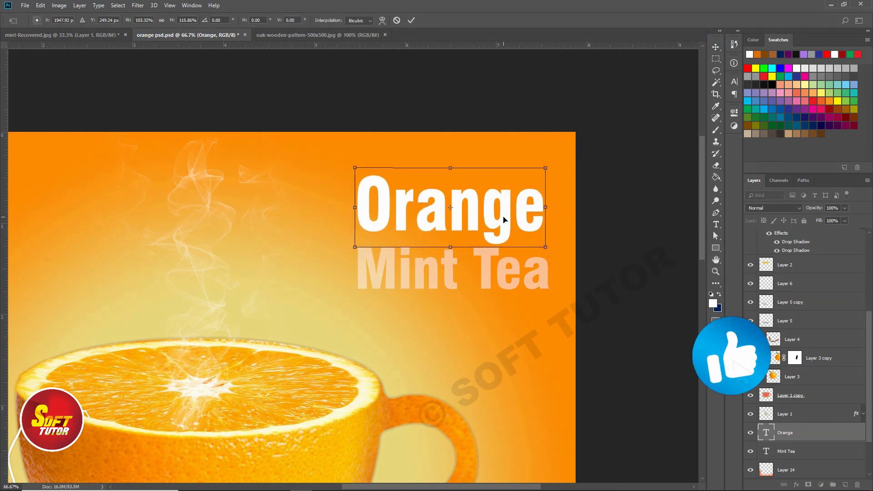